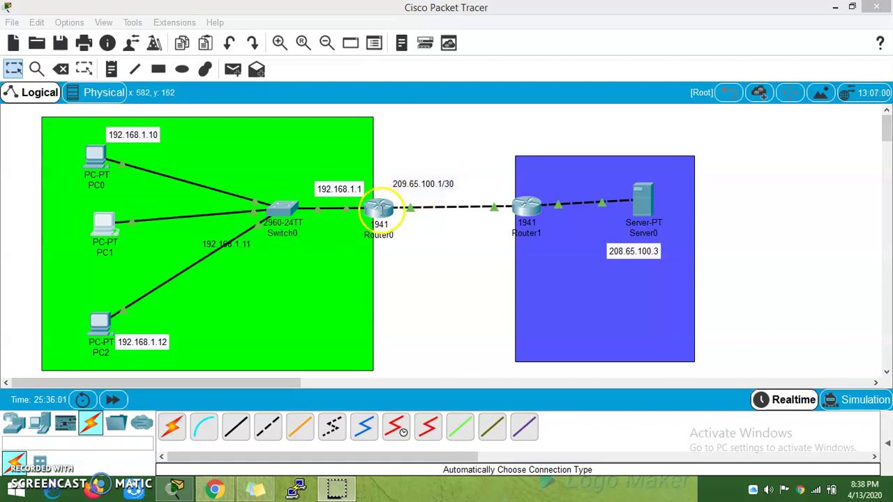
Run 'sh ip nat translations' in Router0's privileged CLI, showing 209.65.100.1 mapped to 192.168.1.11
{"action": "left_click", "coordinate": [381, 209]}
{"action": "left_click", "coordinate": [380, 253]}
{"action": "key", "text": "Return"}
{"action": "key", "text": "Return"}
{"action": "key", "text": "Return"}
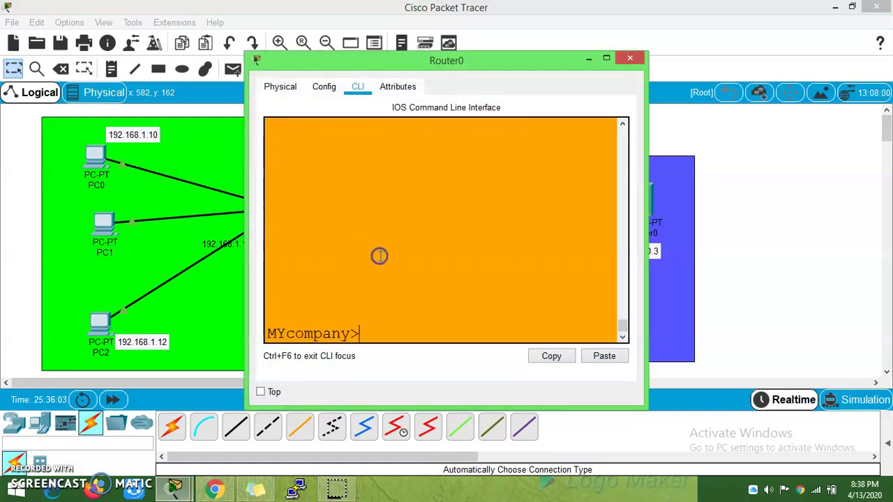
{"action": "type", "text": "en"}
{"action": "key", "text": "Return"}
{"action": "type", "text": "sh i"}
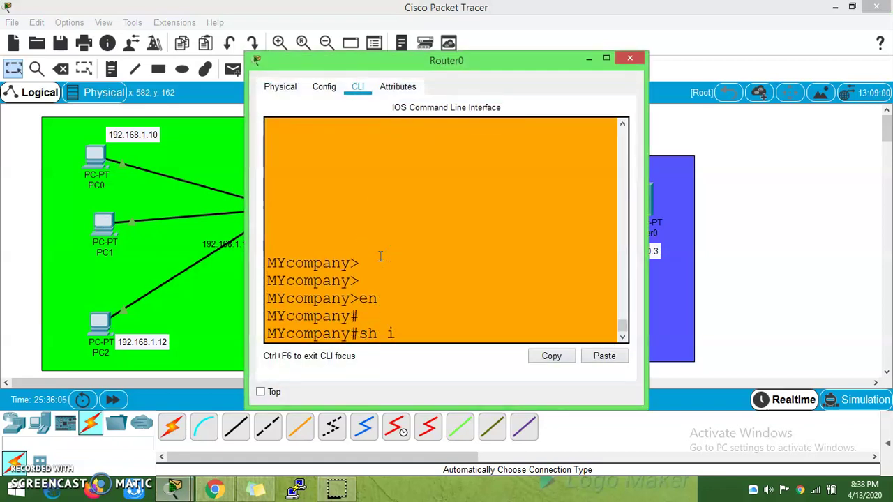
{"action": "type", "text": "p nat tran"}
{"action": "key", "text": "Tab"}
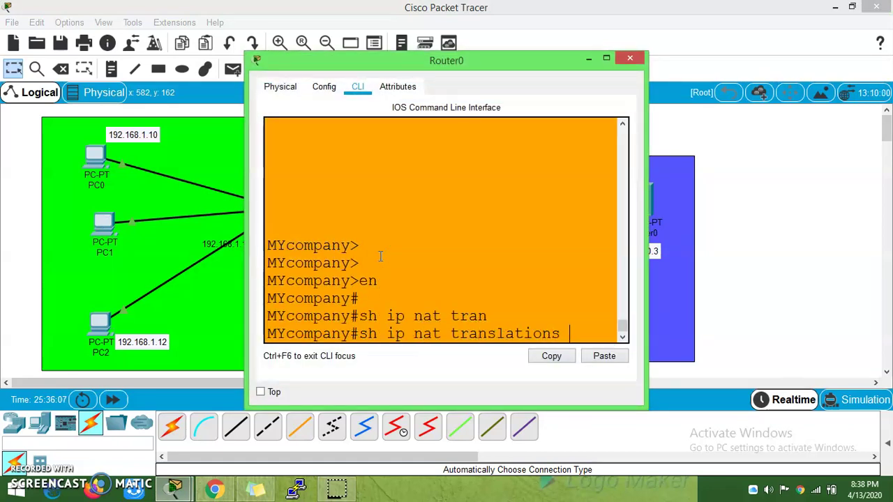
{"action": "key", "text": "Return"}
{"action": "left_click", "coordinate": [604, 58]}
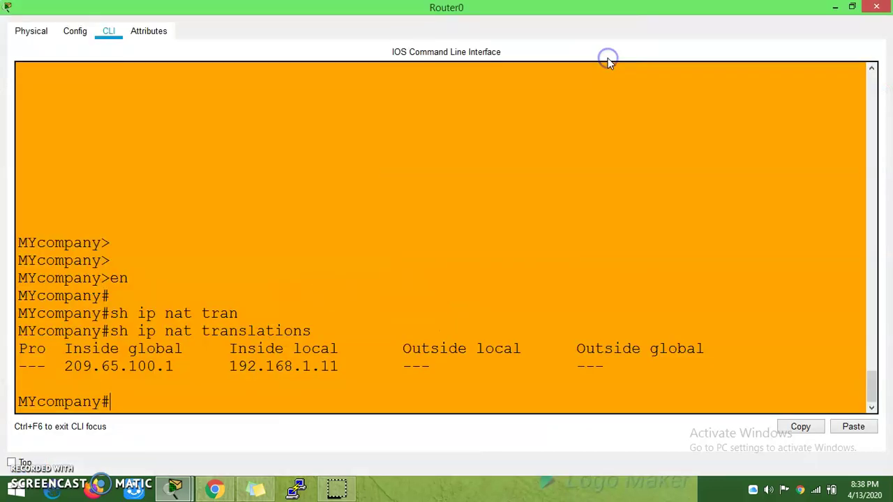
Hide Router0's console and bring up PC1's device window
{"action": "left_click", "coordinate": [836, 7]}
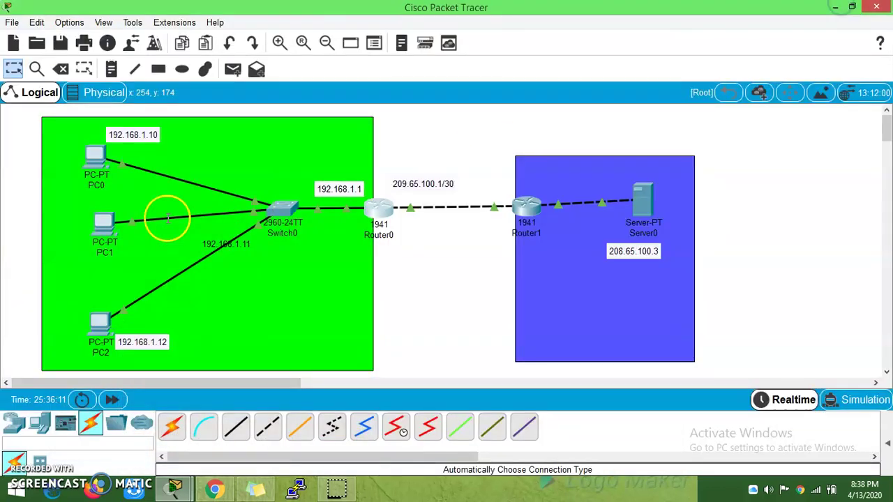
{"action": "left_click", "coordinate": [102, 227]}
{"action": "left_click", "coordinate": [710, 58]}
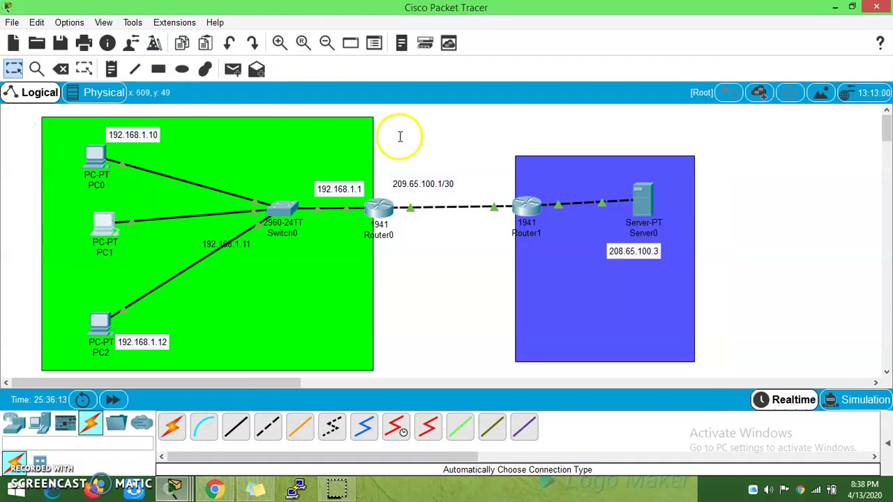
{"action": "left_click", "coordinate": [111, 212]}
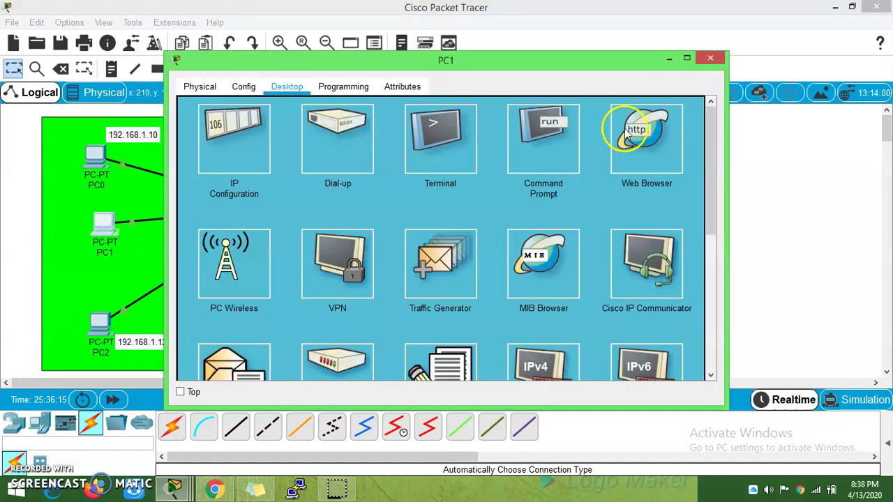
{"action": "left_click", "coordinate": [633, 133]}
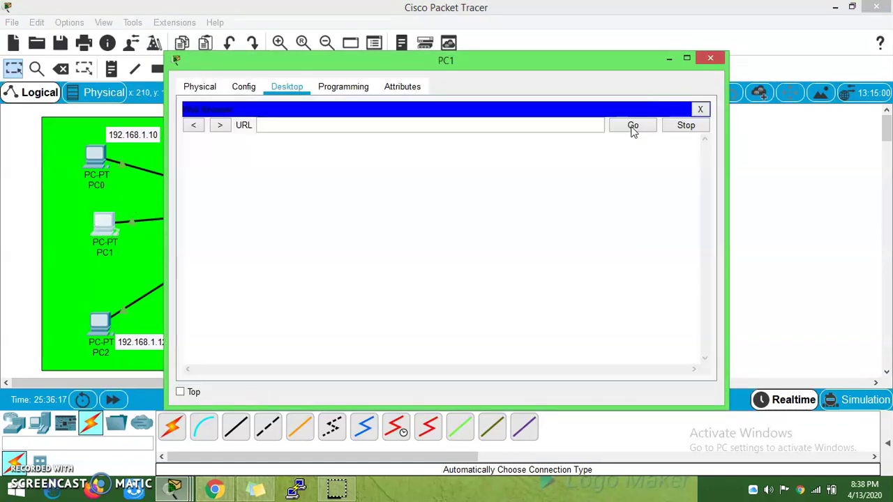
{"action": "left_click", "coordinate": [437, 124]}
{"action": "type", "text": "208.65.100.3"}
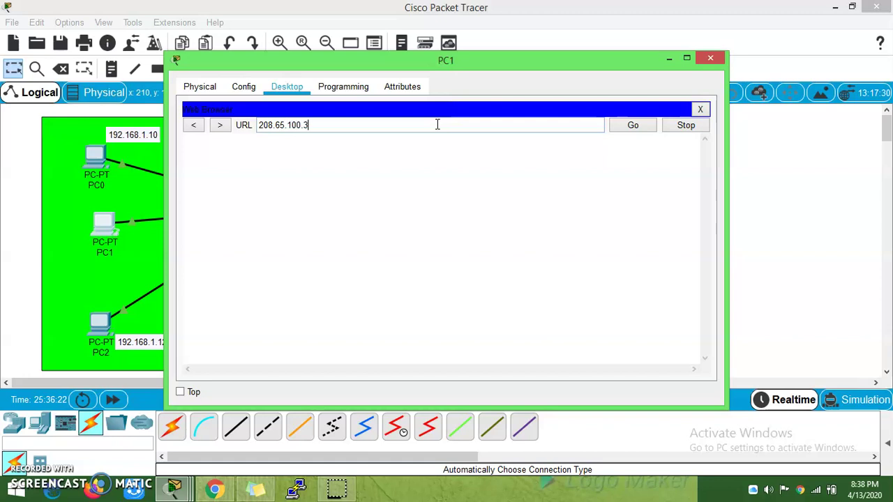
{"action": "key", "text": "Return"}
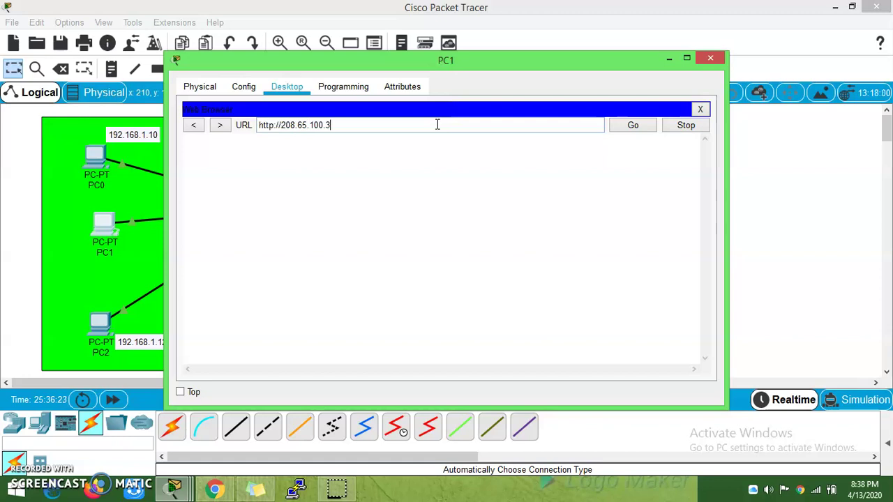
{"action": "left_click", "coordinate": [652, 127]}
{"action": "left_click", "coordinate": [636, 126]}
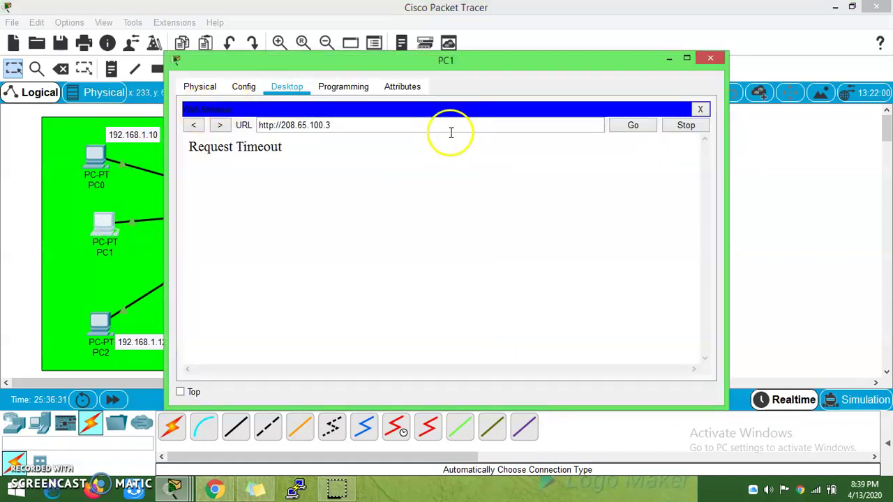
Rerun the NAT translations listing on Router0 and close its window
{"action": "left_click", "coordinate": [669, 59]}
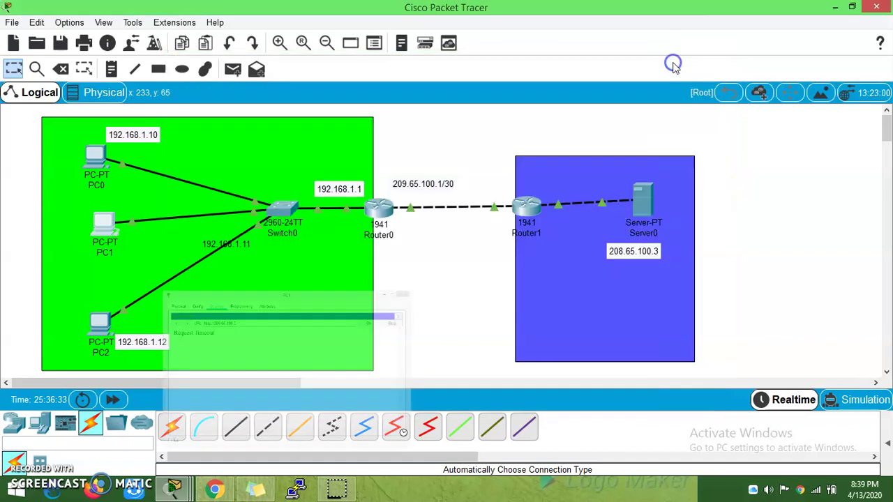
{"action": "left_click", "coordinate": [369, 207]}
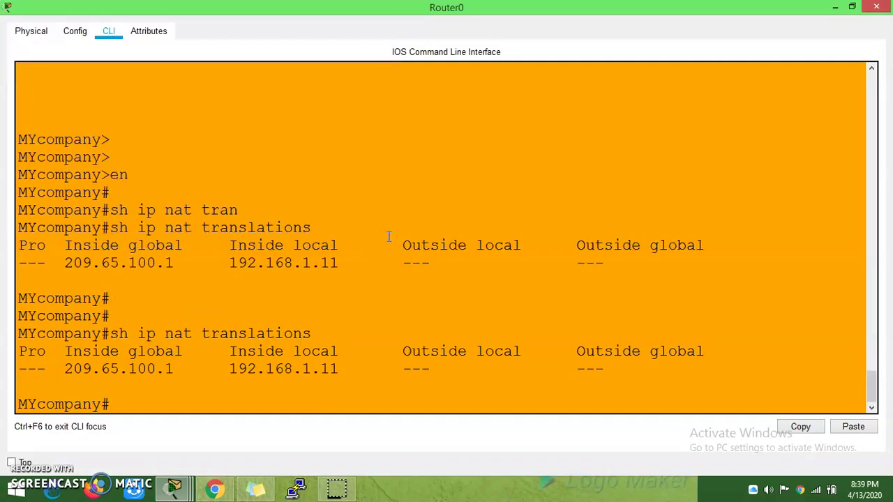
{"action": "key", "text": "Up"}
{"action": "key", "text": "Return"}
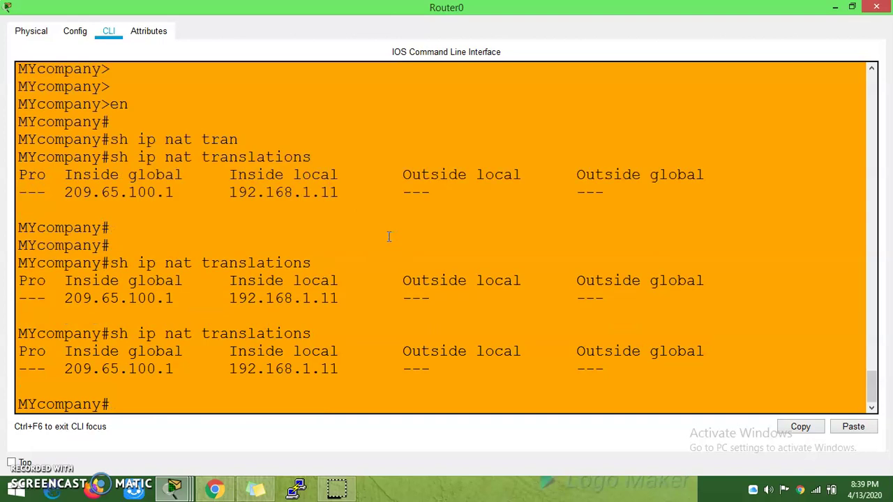
{"action": "left_click", "coordinate": [877, 7]}
Set PC1's default gateway to 192.168.1.1 in IP Configuration
{"action": "left_click", "coordinate": [103, 220]}
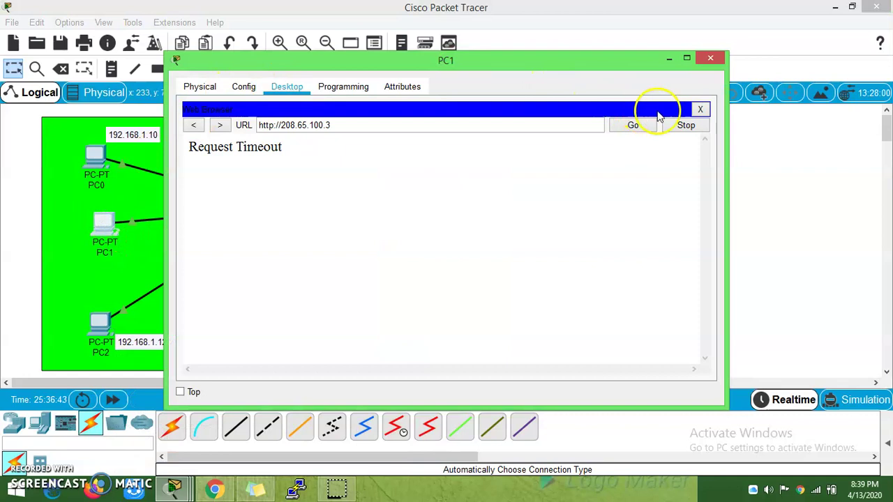
{"action": "left_click", "coordinate": [700, 111]}
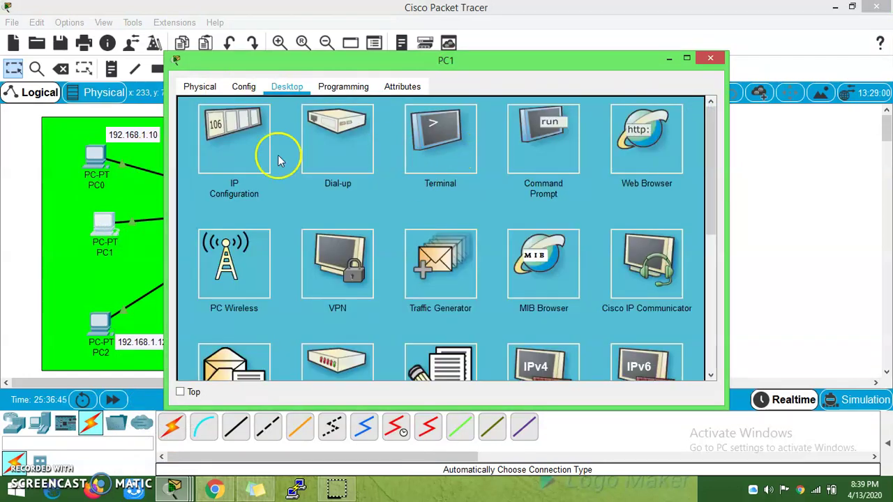
{"action": "left_click", "coordinate": [247, 157]}
{"action": "left_click_drag", "start_coordinate": [388, 158], "coordinate": [342, 164]}
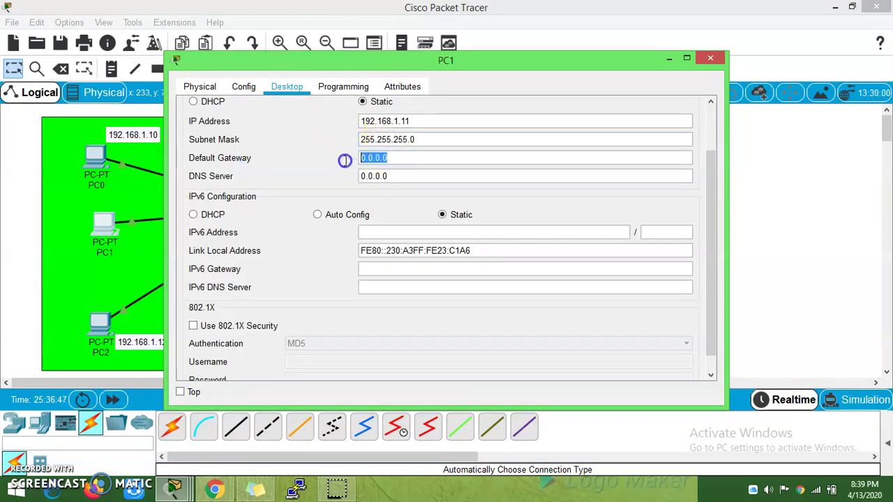
{"action": "type", "text": "192.168.1.1"}
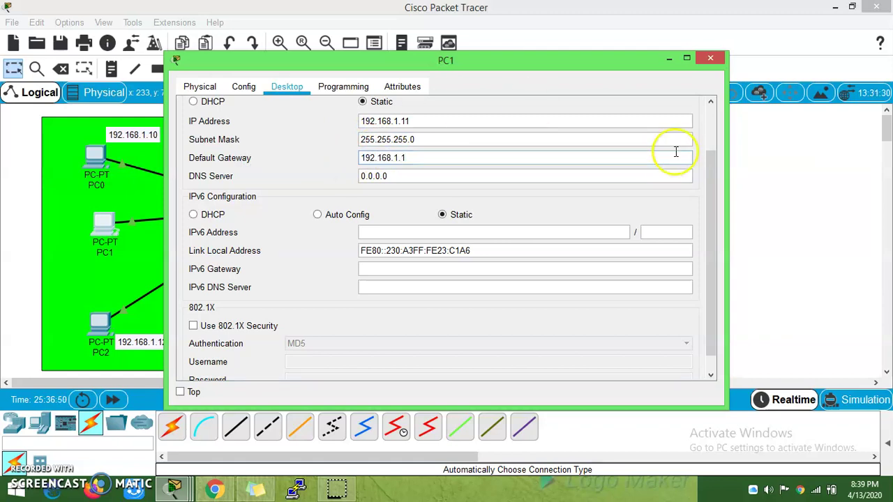
{"action": "scroll", "coordinate": [710, 163], "scroll_direction": "up", "scroll_amount": 3}
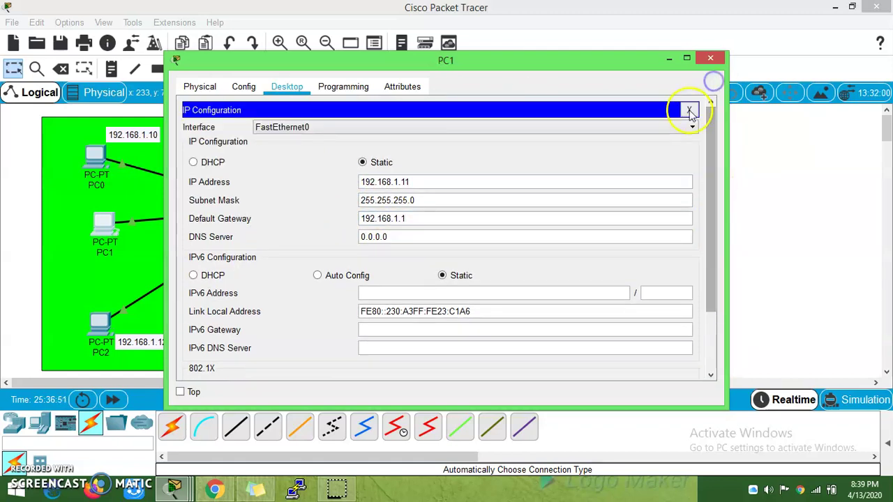
{"action": "left_click", "coordinate": [690, 111]}
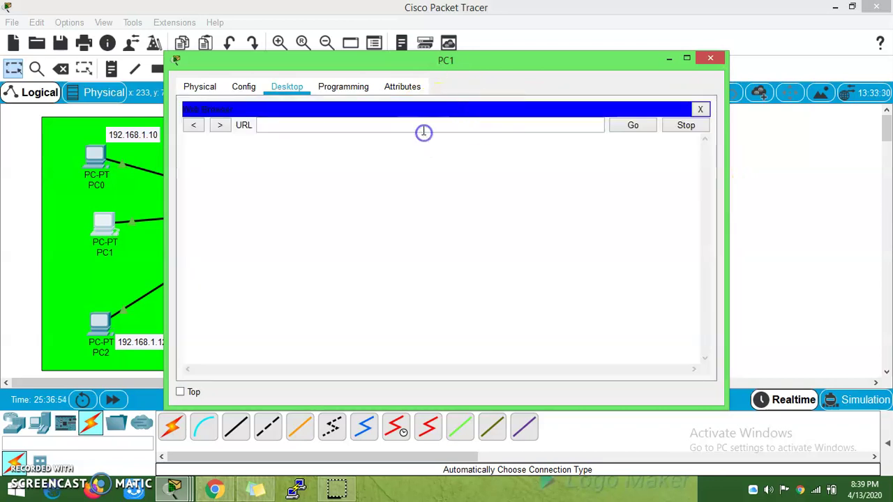
Browse to 208.65.100.3 in PC1's browser, loading the server's welcome page
{"action": "left_click", "coordinate": [422, 130]}
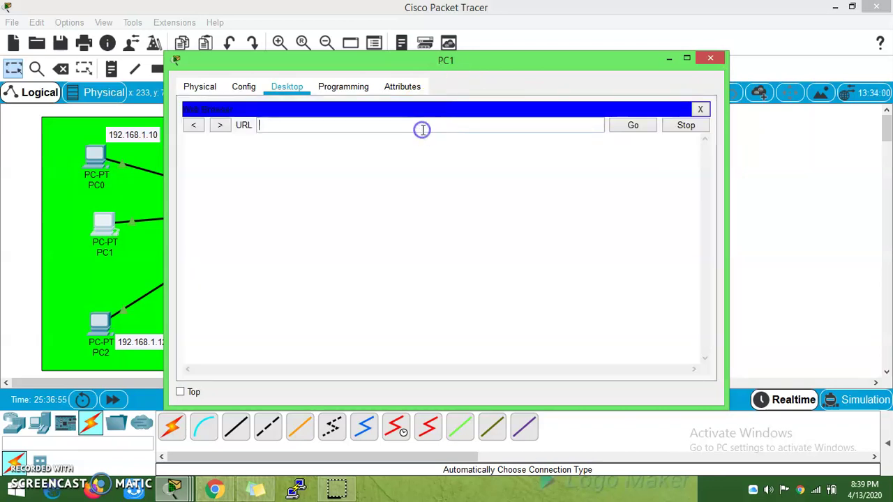
{"action": "type", "text": "208.65.100.3"}
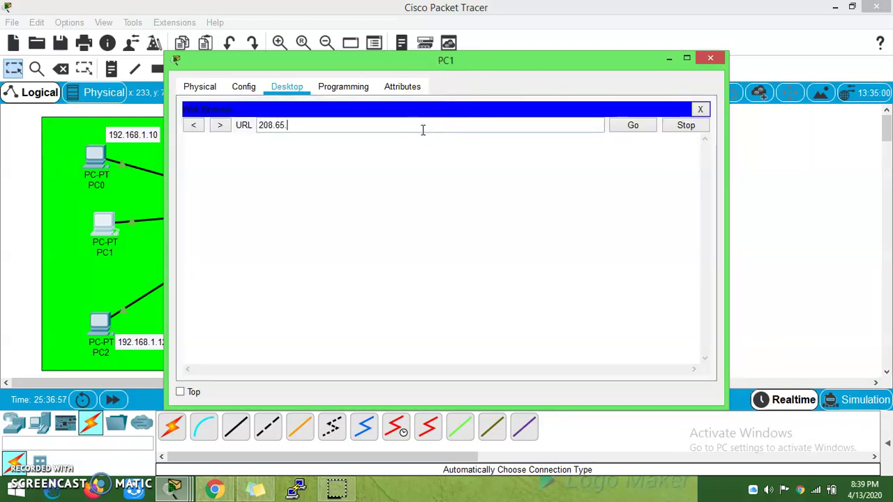
{"action": "key", "text": "Return"}
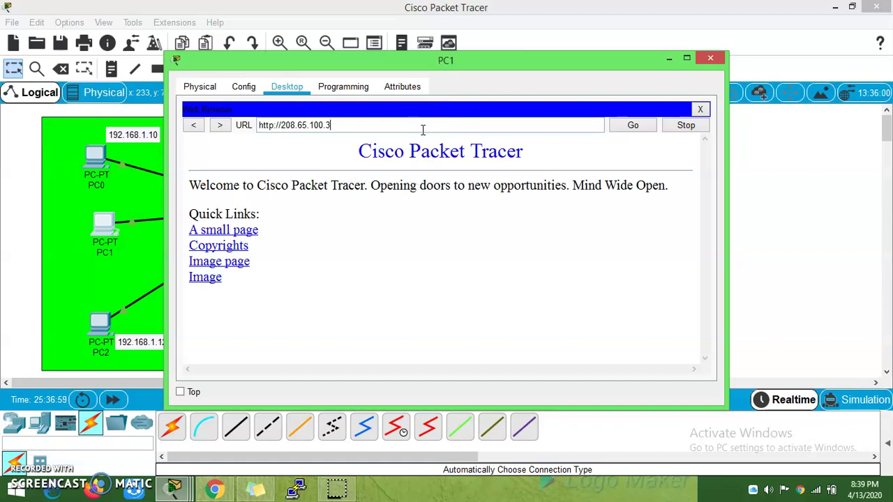
Close PC1's browser and rerun 'sh ip nat translations' on Router0
{"action": "left_click", "coordinate": [701, 110]}
{"action": "left_click", "coordinate": [669, 60]}
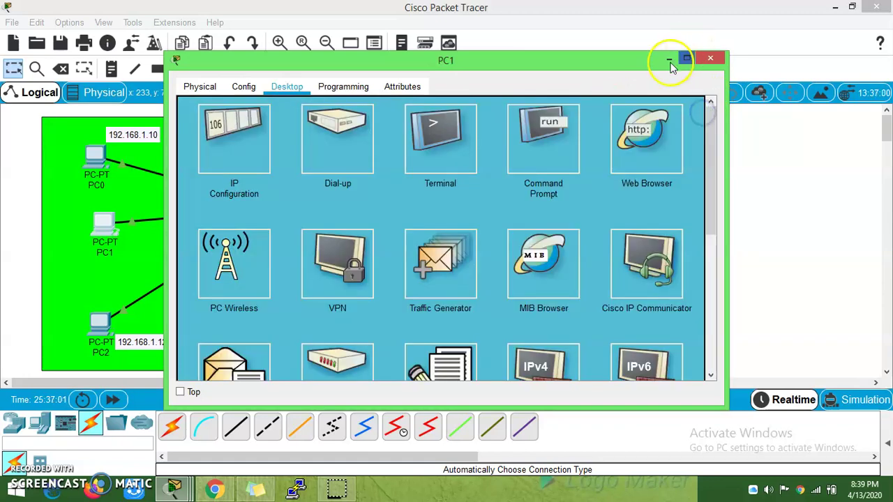
{"action": "left_click", "coordinate": [370, 209]}
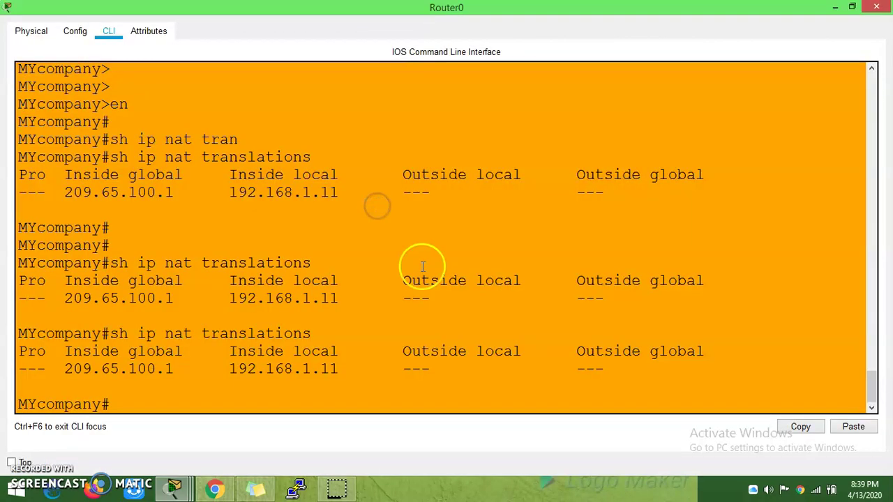
{"action": "key", "text": "Return"}
{"action": "key", "text": "Return"}
{"action": "type", "text": "sh ip nat tran"}
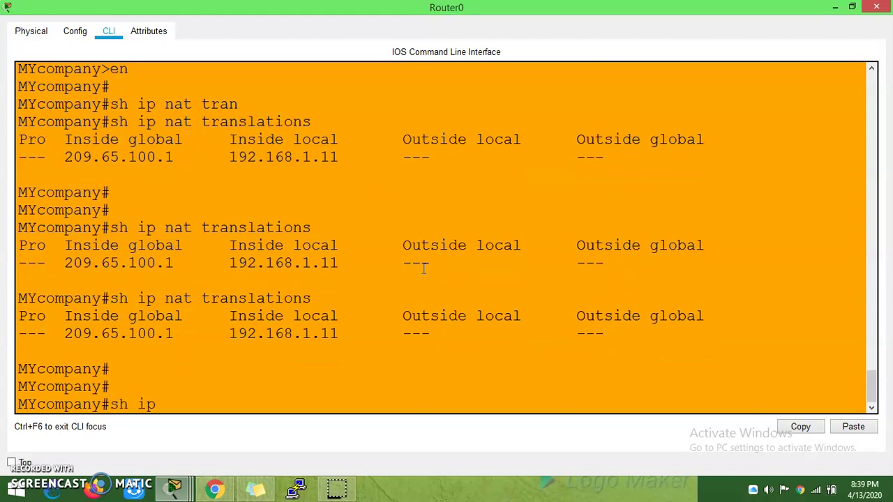
{"action": "key", "text": "Tab"}
{"action": "key", "text": "Return"}
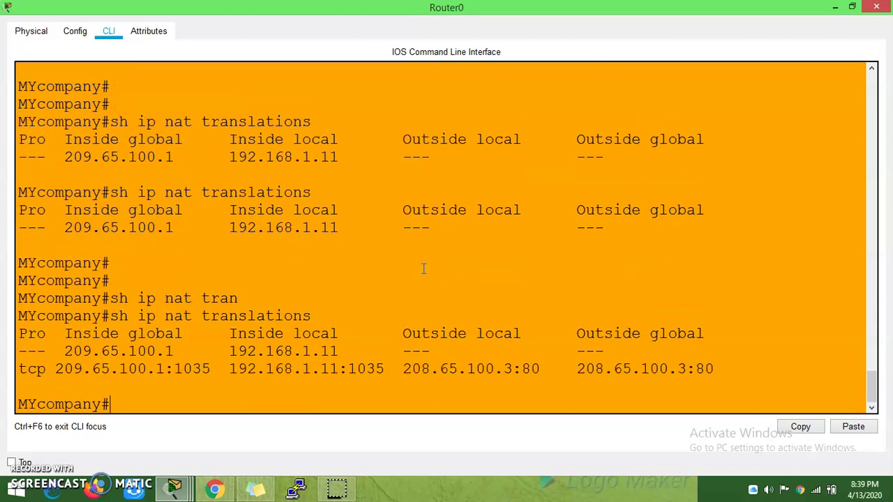
{"action": "key", "text": "Return"}
{"action": "key", "text": "Return"}
{"action": "key", "text": "Return"}
{"action": "key", "text": "Return"}
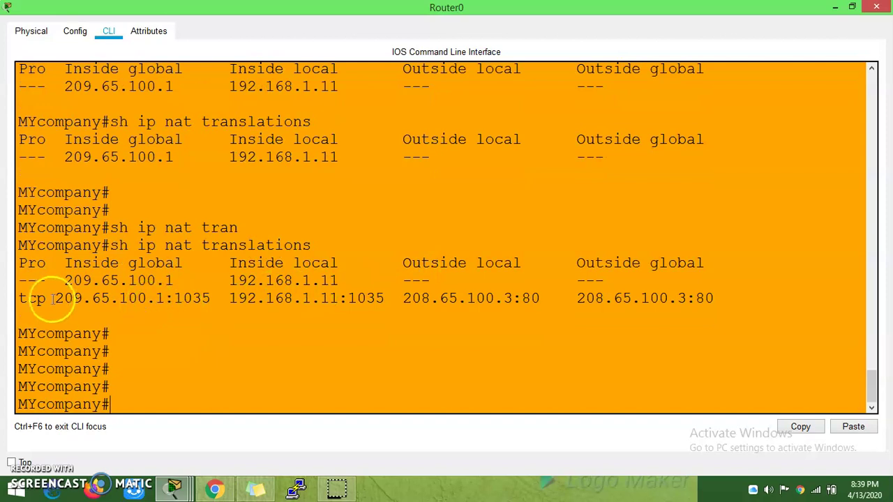
Highlight the tcp entry's 209.65.100.1:1035, 192.168.1.11:1035 and server port 80, then hide the console
{"action": "double_click", "coordinate": [32, 299]}
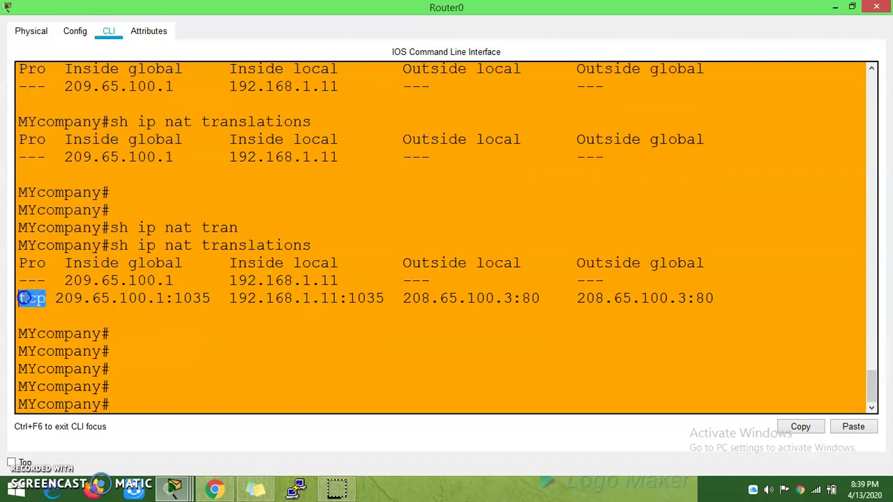
{"action": "left_click_drag", "start_coordinate": [160, 299], "coordinate": [59, 300]}
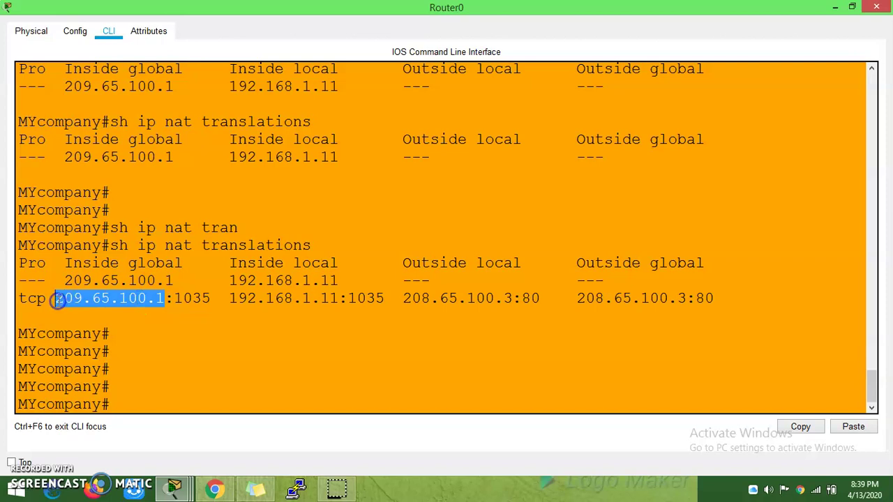
{"action": "left_click_drag", "start_coordinate": [174, 298], "coordinate": [212, 298]}
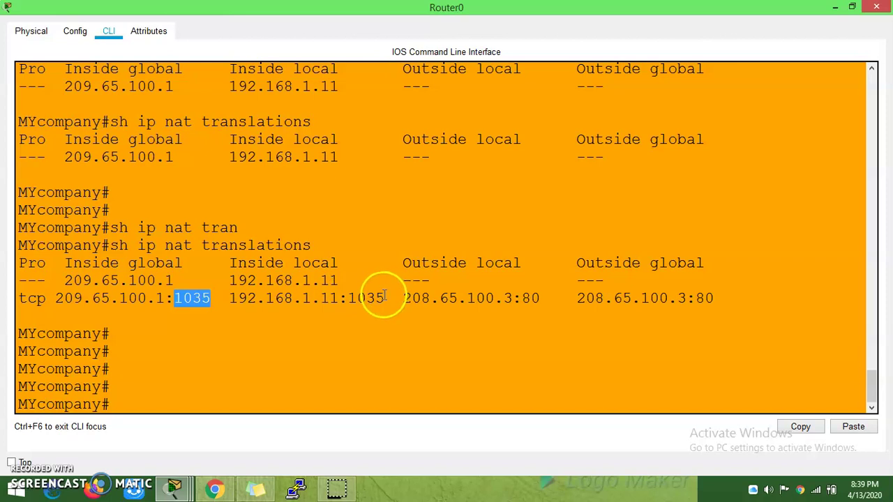
{"action": "left_click_drag", "start_coordinate": [384, 299], "coordinate": [348, 298]}
{"action": "left_click", "coordinate": [496, 303]}
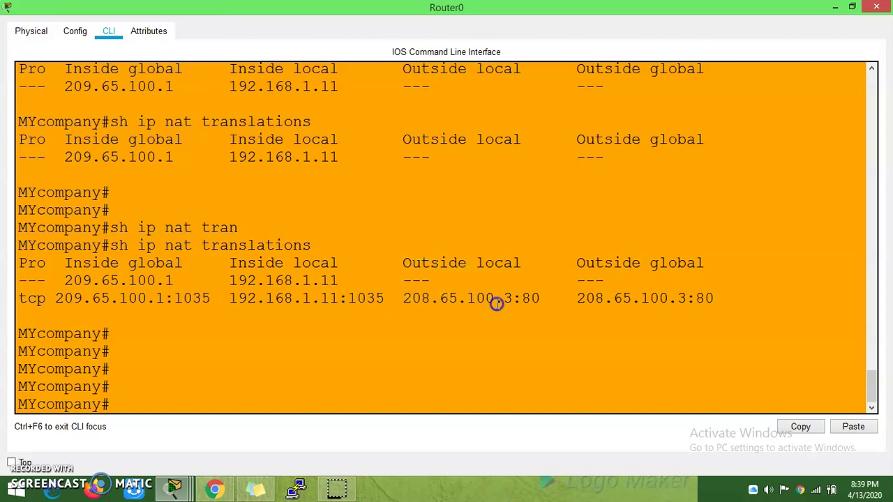
{"action": "left_click_drag", "start_coordinate": [522, 299], "coordinate": [541, 299]}
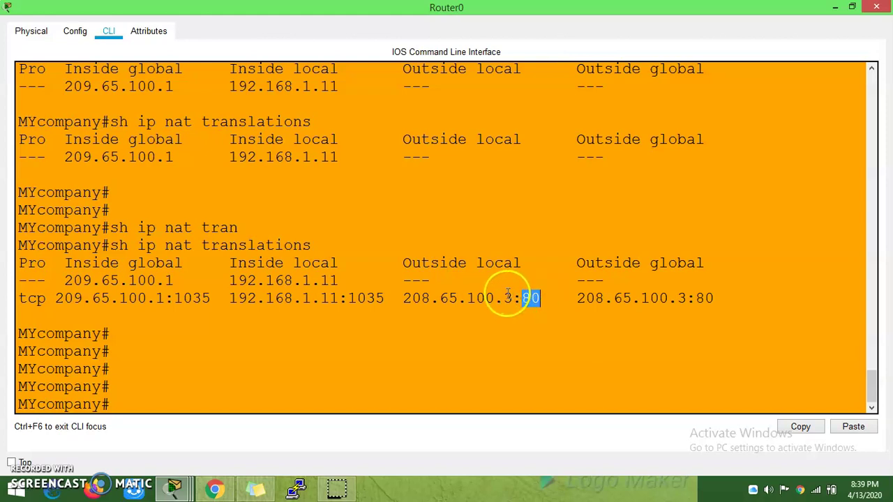
{"action": "left_click_drag", "start_coordinate": [513, 299], "coordinate": [412, 296]}
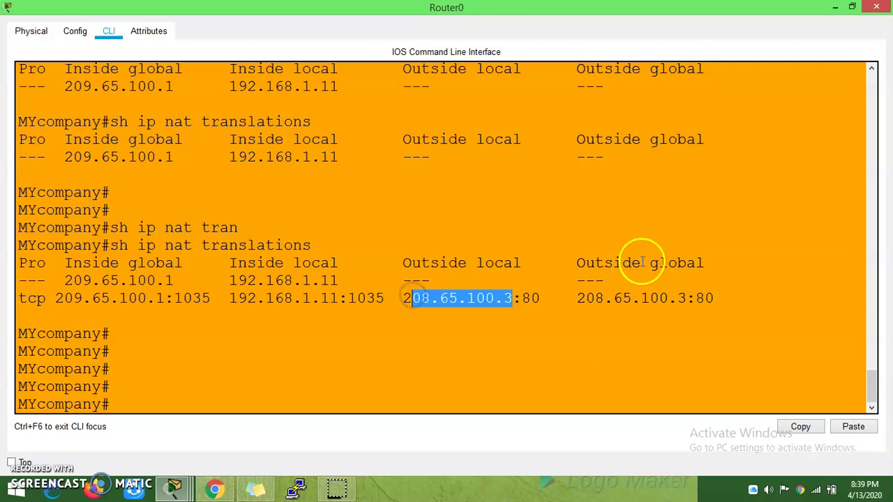
{"action": "left_click", "coordinate": [163, 298]}
{"action": "left_click_drag", "start_coordinate": [164, 298], "coordinate": [73, 297]}
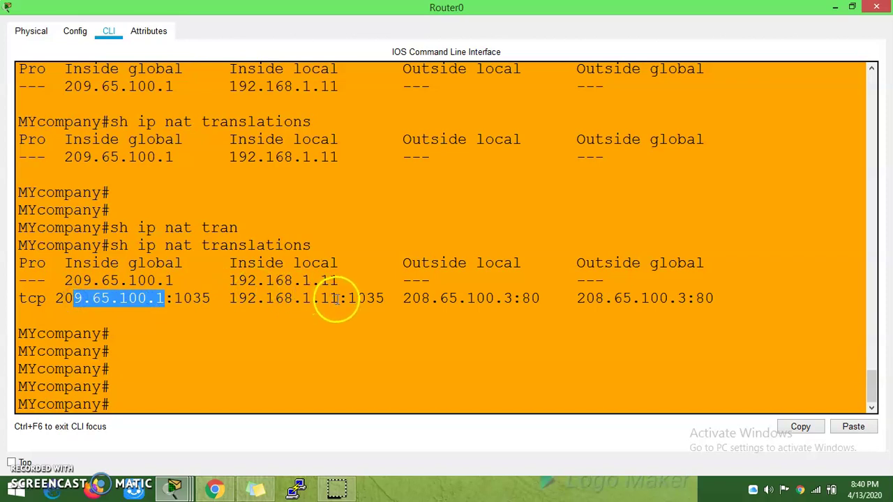
{"action": "left_click_drag", "start_coordinate": [339, 298], "coordinate": [312, 297]}
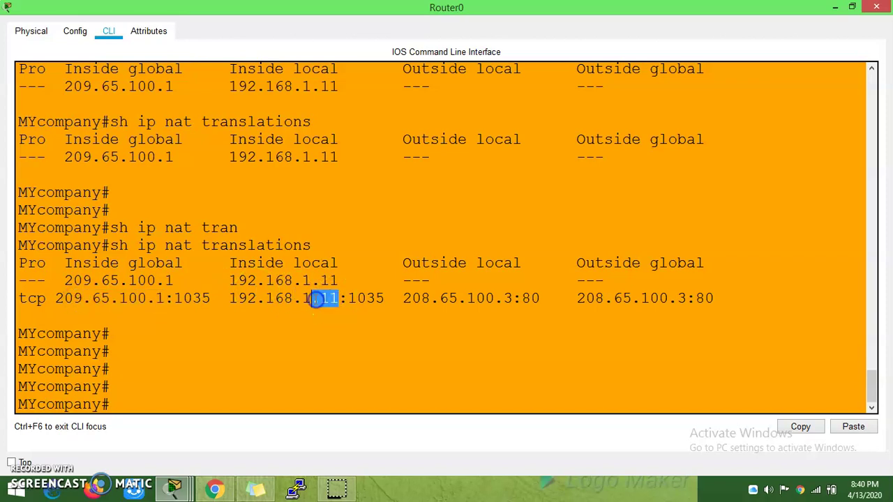
{"action": "left_click", "coordinate": [832, 9]}
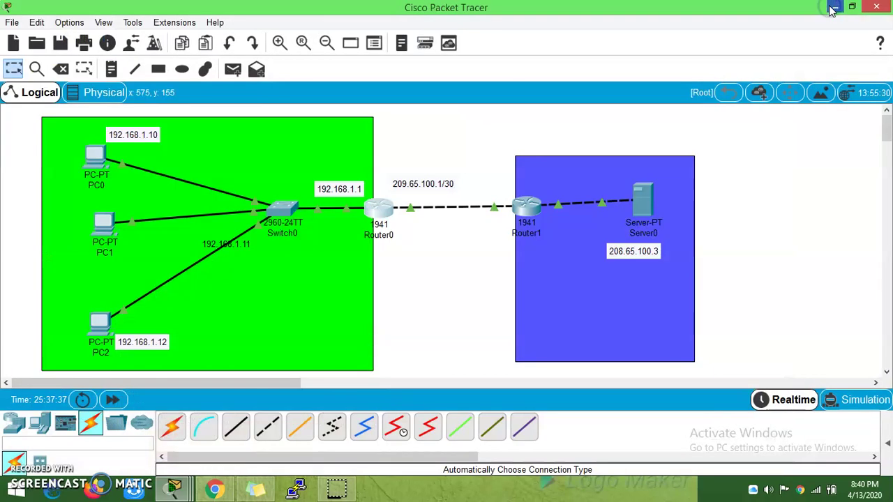
Run 'sh ip int br' on Router0, showing G0/0 192.168.1.1 and G0/1 209.65.100.1, then enter 'conf t'
{"action": "left_click", "coordinate": [387, 209]}
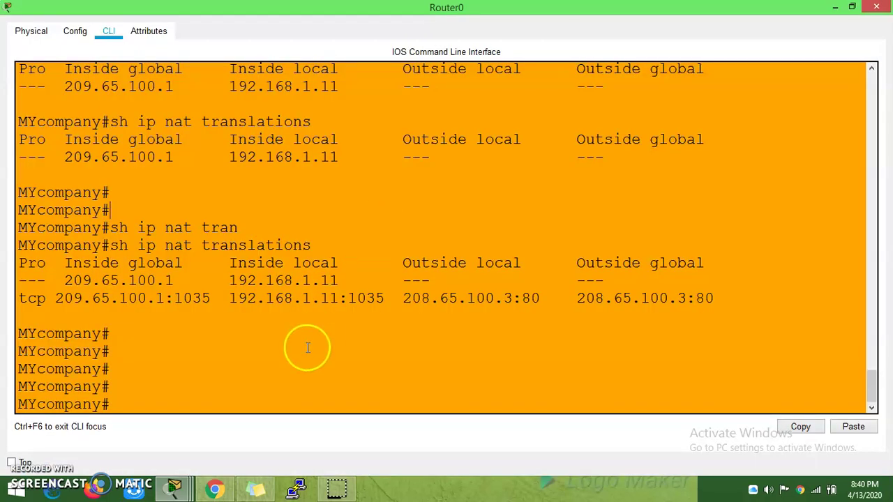
{"action": "type", "text": "company#sh ip"}
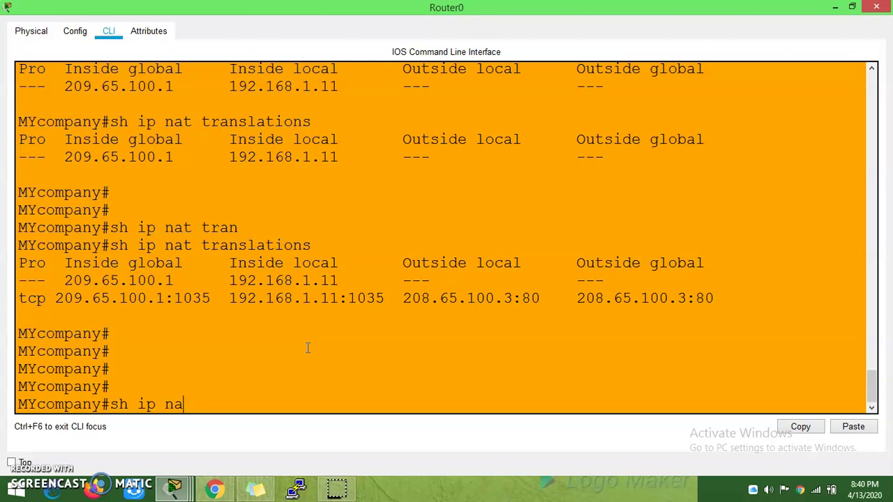
{"action": "type", "text": "int br"}
{"action": "key", "text": "Return"}
{"action": "key", "text": "Return"}
{"action": "key", "text": "Return"}
{"action": "key", "text": "Return"}
{"action": "key", "text": "Return"}
{"action": "key", "text": "Return"}
{"action": "type", "text": "co"}
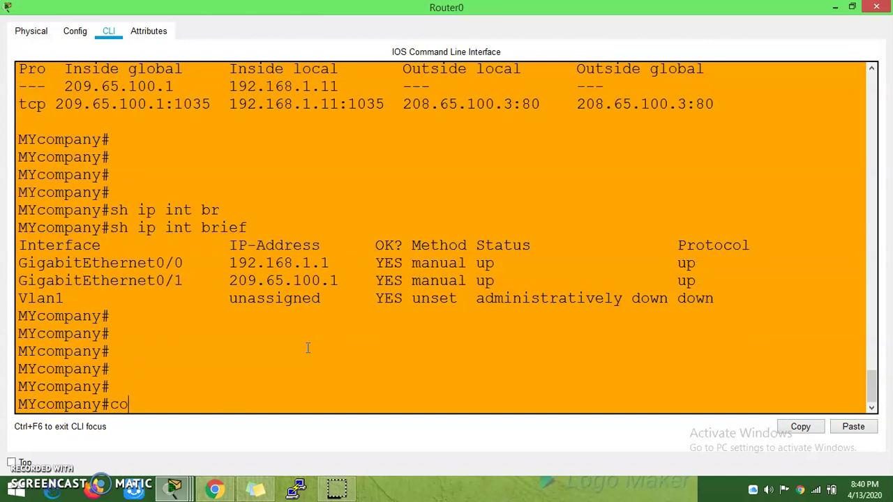
{"action": "type", "text": "nf t"}
{"action": "key", "text": "Return"}
{"action": "key", "text": "Return"}
{"action": "key", "text": "Return"}
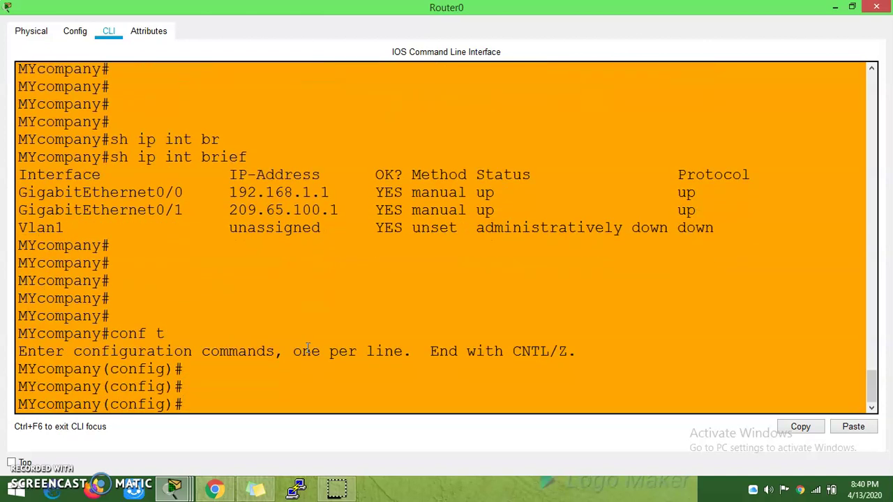
Enter interface GigabitEthernet0/1 and remove its old IP address with 'no ip address'
{"action": "type", "text": "int"}
{"action": "key", "text": "Tab"}
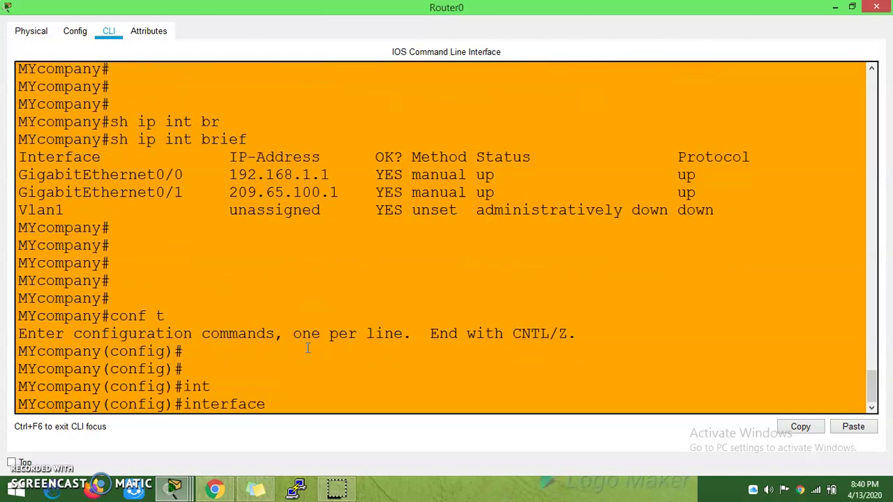
{"action": "type", "text": "gi"}
{"action": "key", "text": "Tab"}
{"action": "type", "text": "0/1"}
{"action": "key", "text": "Return"}
{"action": "key", "text": "Return"}
{"action": "key", "text": "Return"}
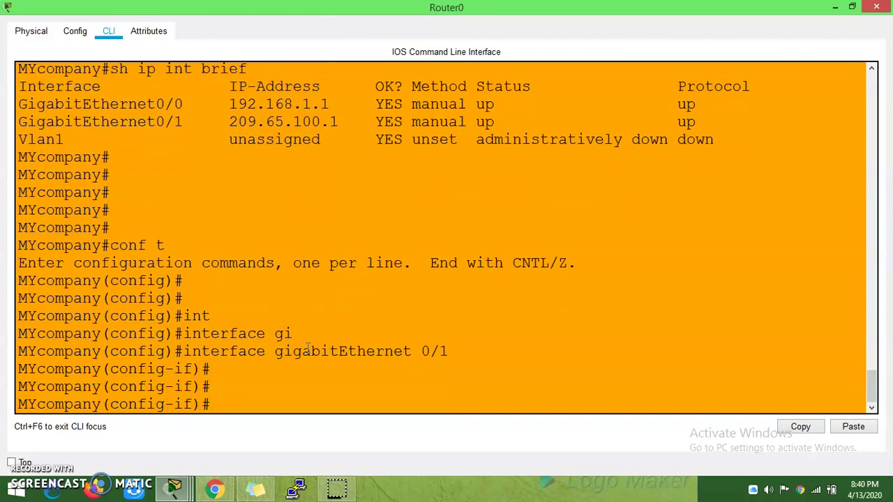
{"action": "type", "text": "no ip add"}
{"action": "key", "text": "Tab"}
{"action": "key", "text": "Return"}
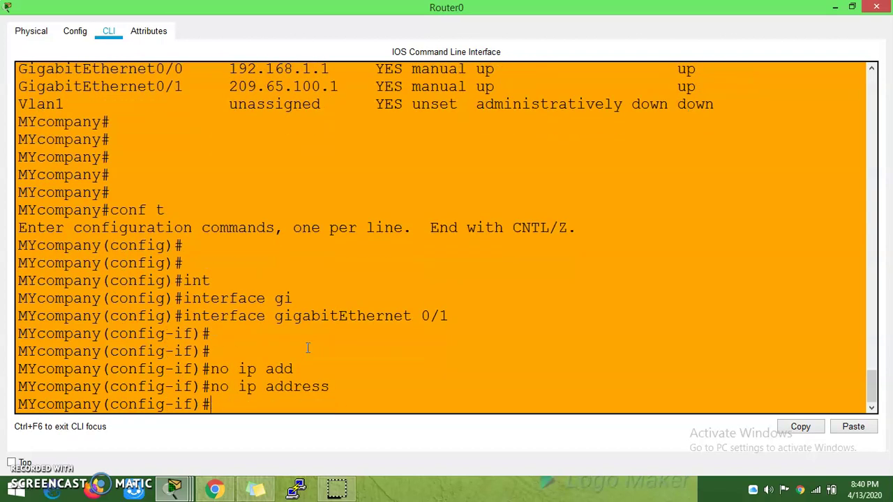
{"action": "key", "text": "Return"}
Assign G0/1 the address 209.65.100.1 with mask 255.255.255.248
{"action": "type", "text": "ip a"}
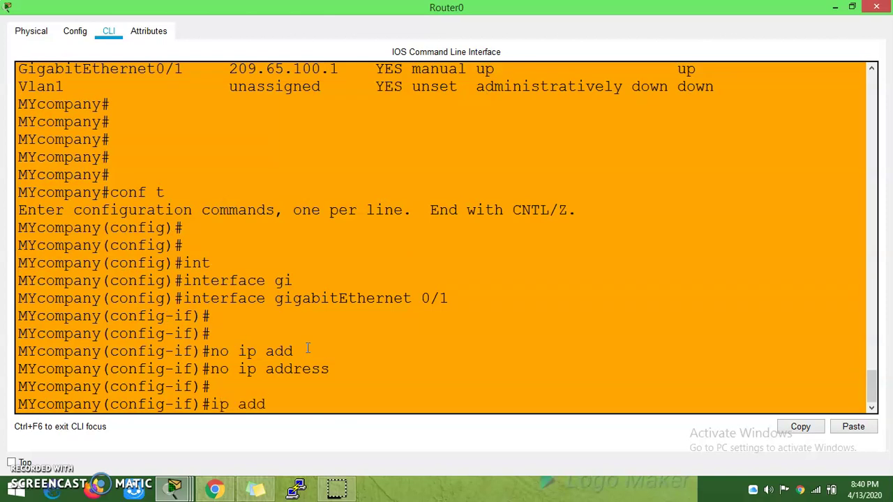
{"action": "type", "text": "dd"}
{"action": "key", "text": "Tab"}
{"action": "type", "text": "20"}
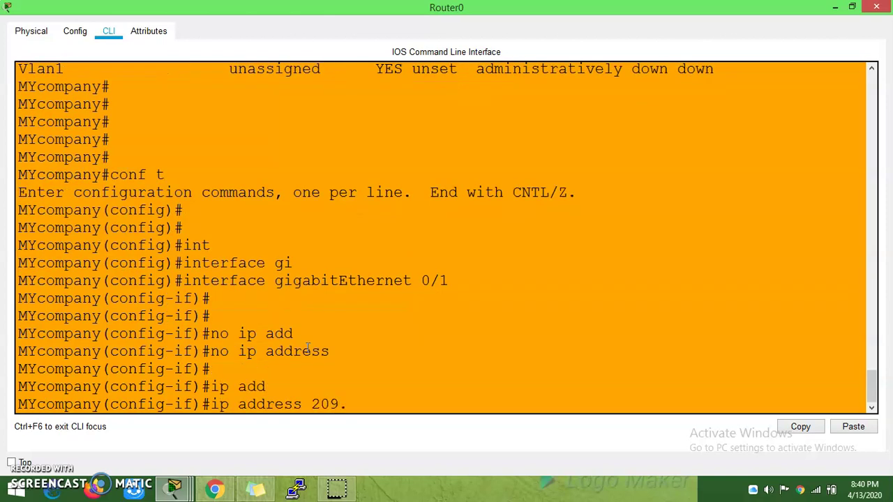
{"action": "type", "text": "9.65.100.1 255.255.255.248"}
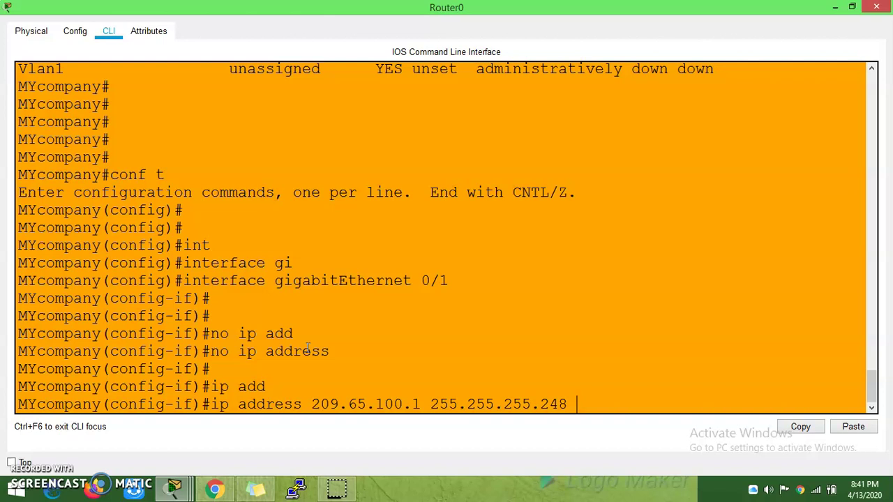
{"action": "key", "text": "Return"}
{"action": "key", "text": "Return"}
{"action": "key", "text": "Return"}
{"action": "key", "text": "Return"}
{"action": "key", "text": "Return"}
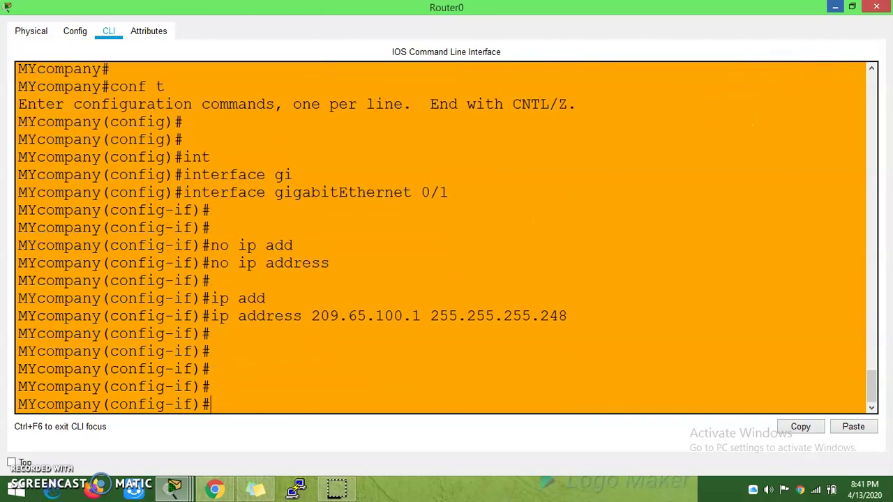
On the ISP router Router1, enter privileged mode and list interfaces with 'show ip interface brief'
{"action": "left_click", "coordinate": [834, 8]}
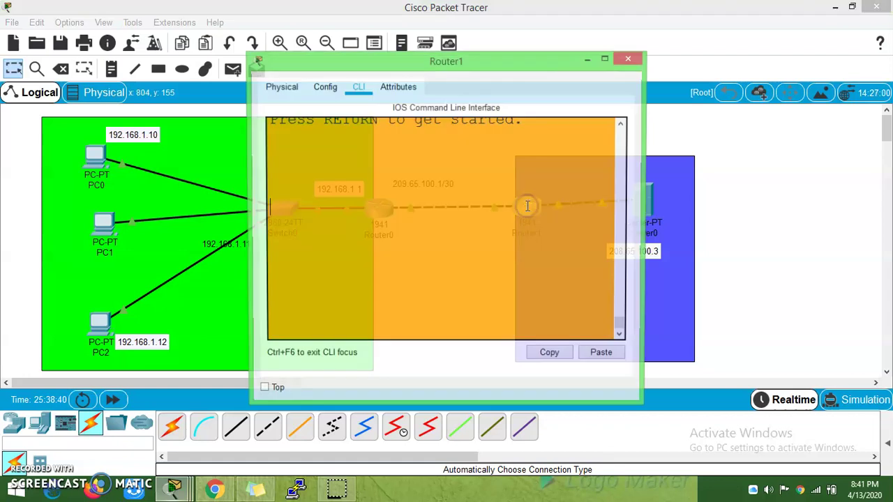
{"action": "left_click", "coordinate": [468, 271]}
{"action": "left_click", "coordinate": [607, 51]}
{"action": "key", "text": "Return"}
{"action": "key", "text": "Return"}
{"action": "key", "text": "Return"}
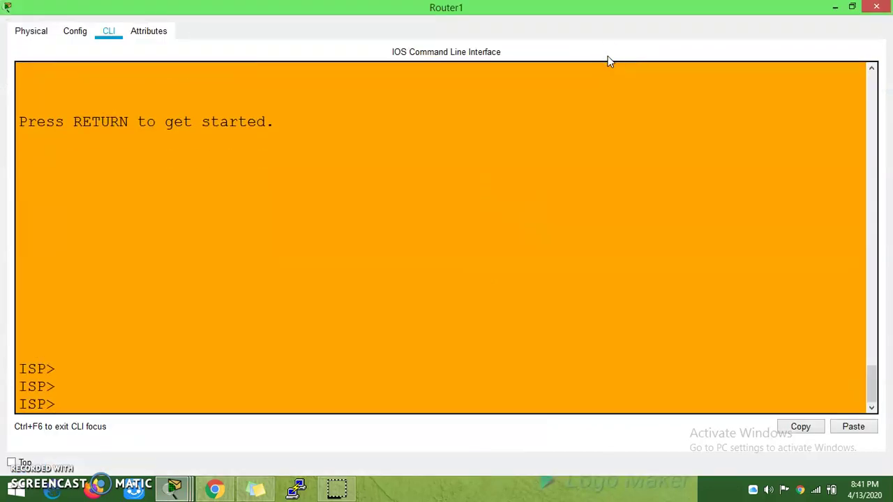
{"action": "type", "text": "en"}
{"action": "key", "text": "Return"}
{"action": "key", "text": "Return"}
{"action": "key", "text": "Return"}
{"action": "type", "text": "sh ip"}
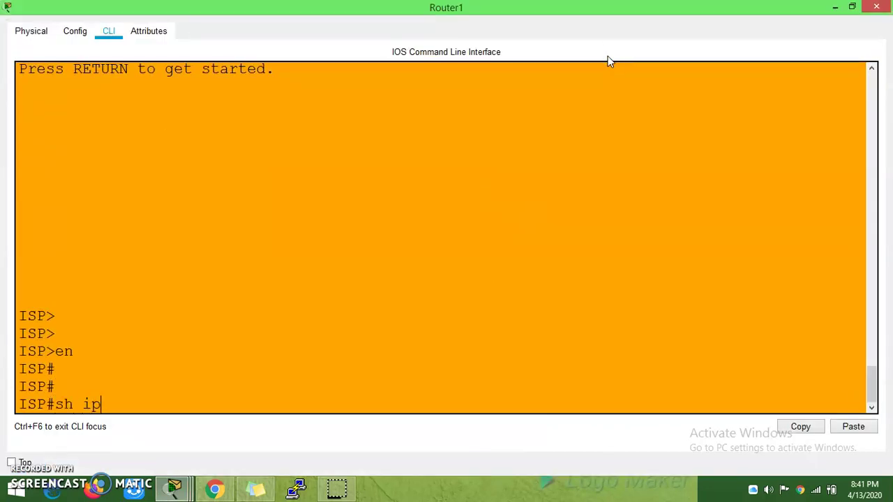
{"action": "type", "text": " iny"}
{"action": "key", "text": "BackSpace"}
{"action": "type", "text": "t br"}
{"action": "key", "text": "Tab"}
{"action": "key", "text": "Return"}
Enter configuration for GigabitEthernet0/0 and clear its old address with 'no ip address'
{"action": "key", "text": "Return"}
{"action": "type", "text": "con"}
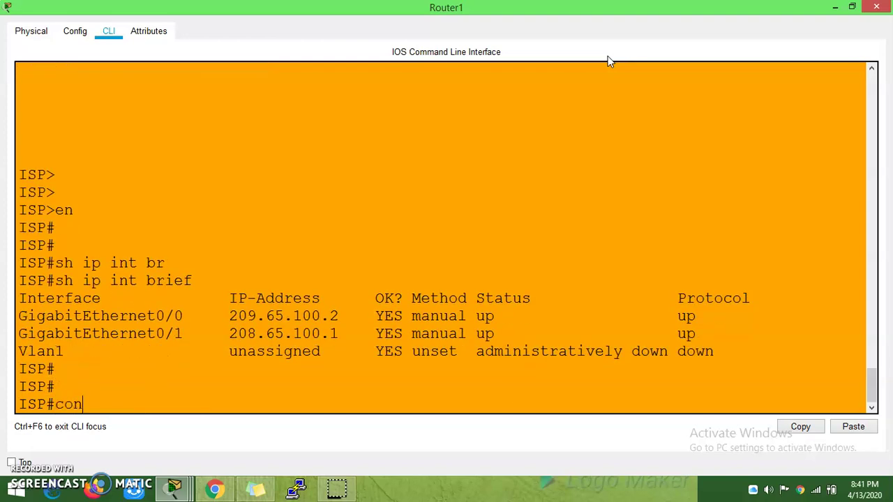
{"action": "type", "text": "f t"}
{"action": "key", "text": "Return"}
{"action": "key", "text": "Return"}
{"action": "type", "text": "int"}
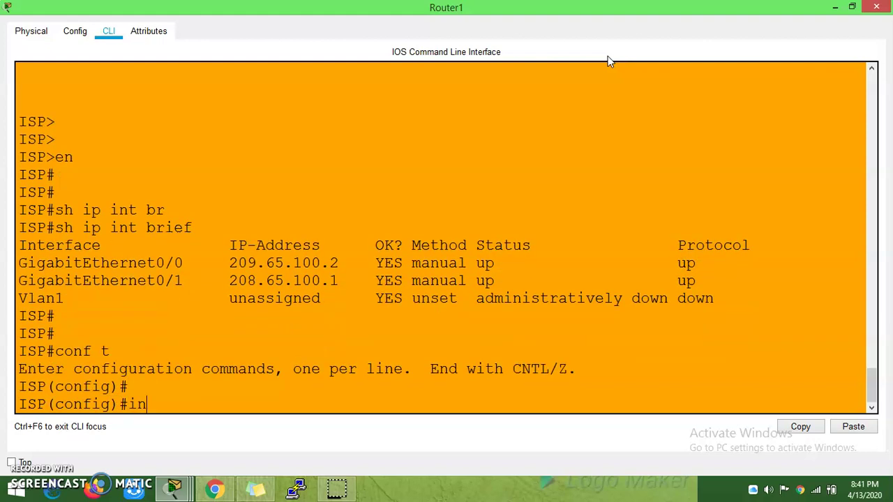
{"action": "key", "text": "Tab"}
{"action": "type", "text": "gi"}
{"action": "key", "text": "Tab"}
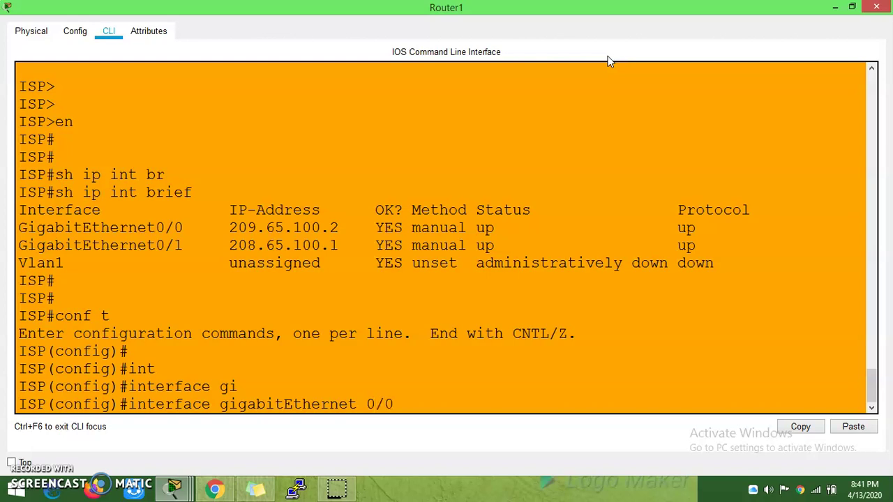
{"action": "type", "text": "0/0"}
{"action": "key", "text": "Return"}
{"action": "key", "text": "Return"}
{"action": "type", "text": "ip"}
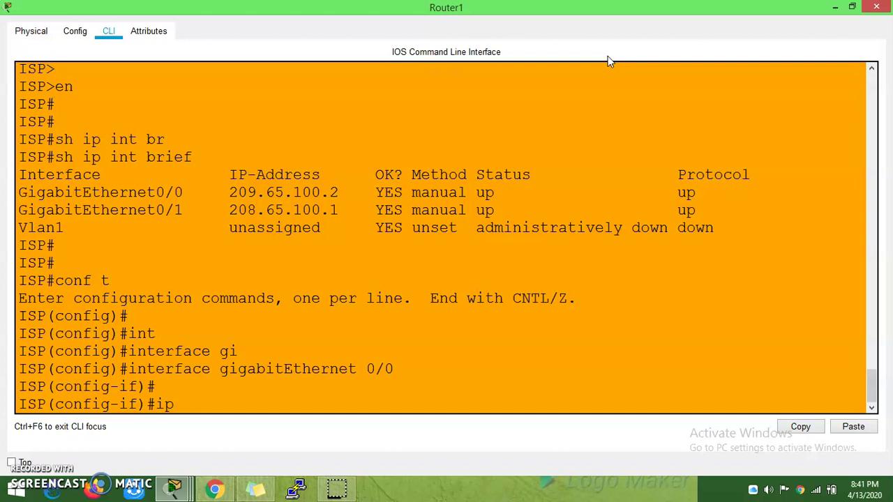
{"action": "key", "text": "BackSpace"}
{"action": "key", "text": "BackSpace"}
{"action": "type", "text": "no ip ad"}
{"action": "key", "text": "Tab"}
{"action": "key", "text": "Return"}
Give G0/0 the address 209.65.100.4 with mask 255.255.255.248 and close the console
{"action": "type", "text": "ip add"}
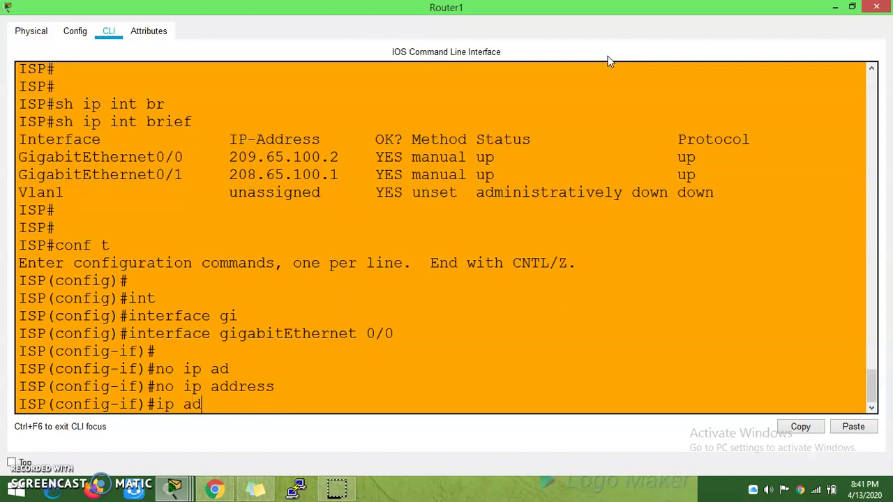
{"action": "key", "text": "Tab"}
{"action": "type", "text": "209."}
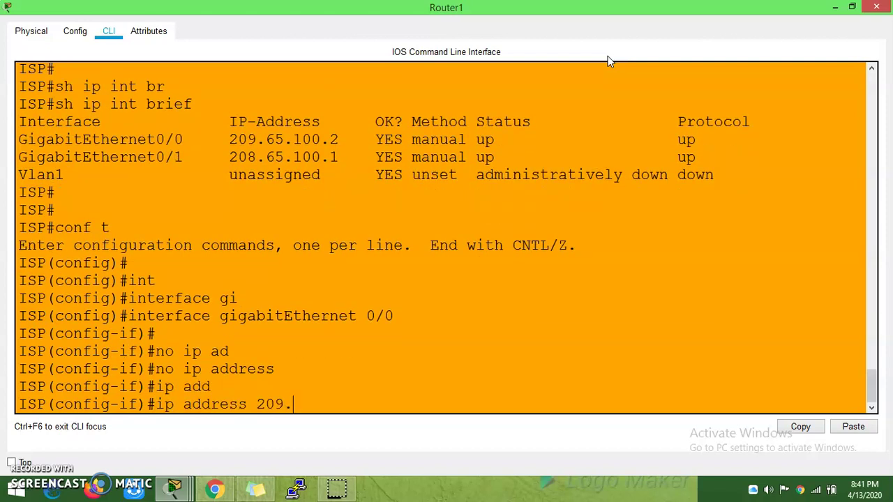
{"action": "type", "text": "65.100.4 255.255."}
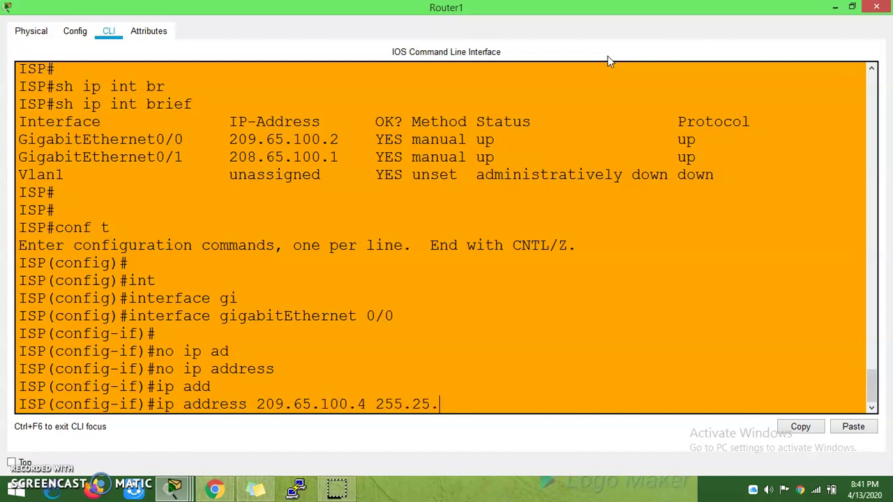
{"action": "key", "text": "BackSpace"}
{"action": "type", "text": "5.255.248"}
{"action": "key", "text": "Return"}
{"action": "key", "text": "Return"}
{"action": "key", "text": "Return"}
{"action": "key", "text": "Return"}
{"action": "key", "text": "Return"}
{"action": "key", "text": "Return"}
{"action": "key", "text": "Return"}
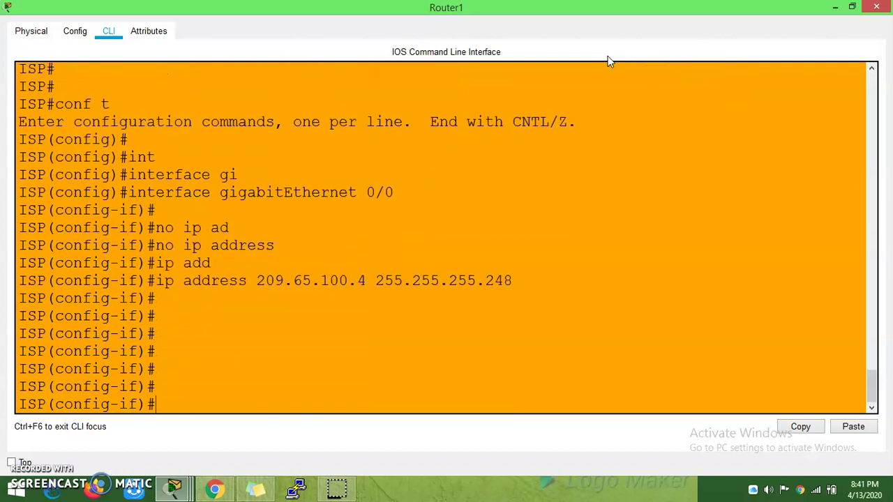
{"action": "left_click", "coordinate": [876, 7]}
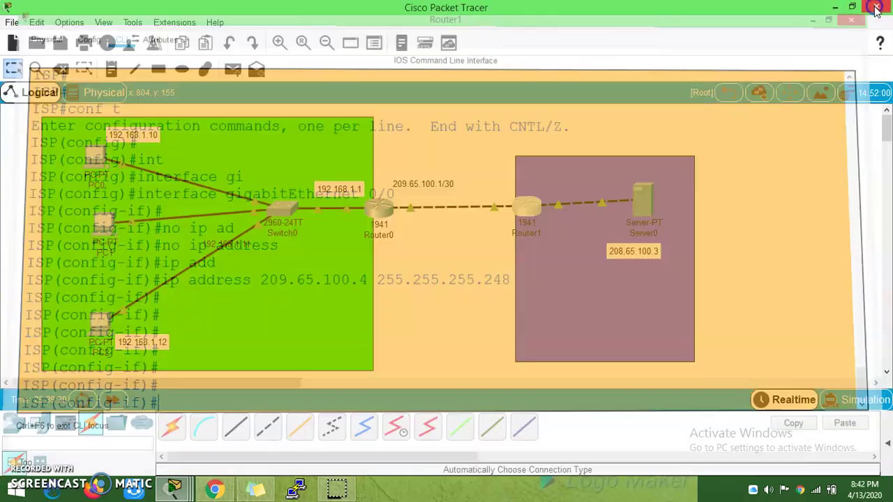
In Router0's console, exit interface and global configuration modes
{"action": "left_click", "coordinate": [379, 207]}
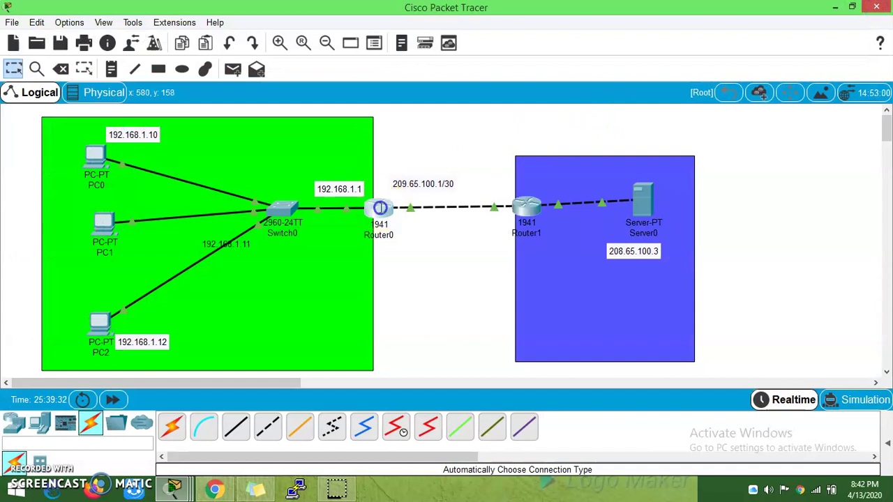
{"action": "key", "text": "Return"}
{"action": "key", "text": "Return"}
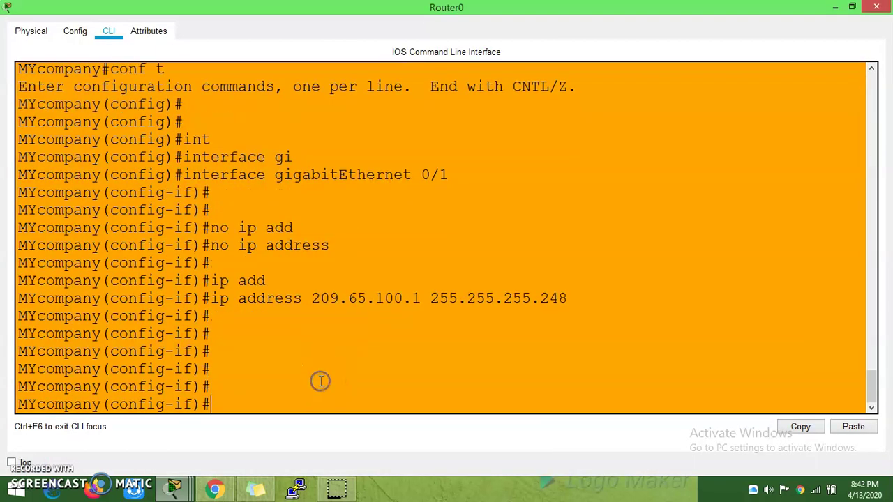
{"action": "type", "text": "exit"}
{"action": "key", "text": "Return"}
{"action": "key", "text": "Return"}
{"action": "type", "text": "e"}
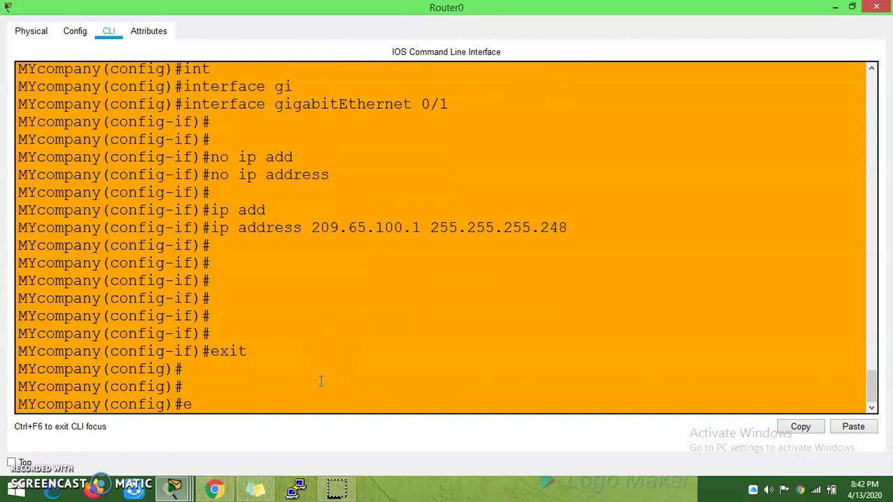
{"action": "type", "text": "xit"}
Run 'show ip route', highlighting the 209.65.100.1/32 local route and default next hop 209.65.100.2
{"action": "key", "text": "Return"}
{"action": "type", "text": "sh ip ro"}
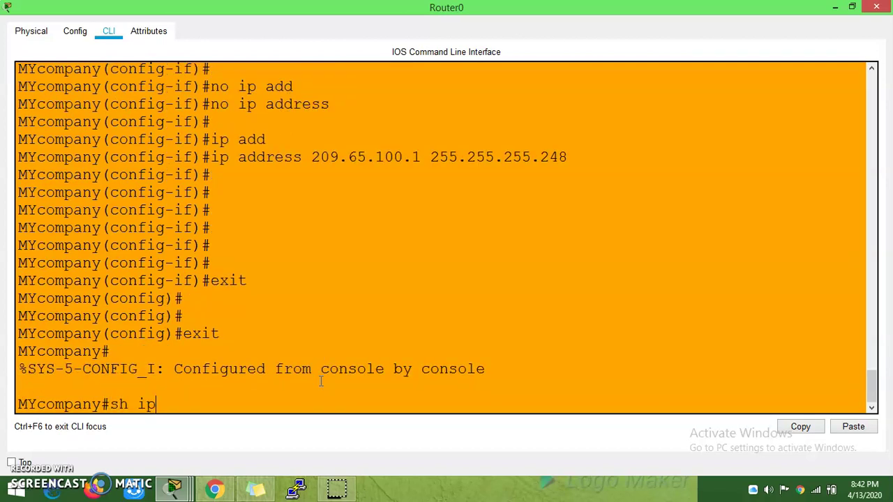
{"action": "key", "text": "Tab"}
{"action": "key", "text": "Return"}
{"action": "key", "text": "Return"}
{"action": "key", "text": "Return"}
{"action": "key", "text": "Return"}
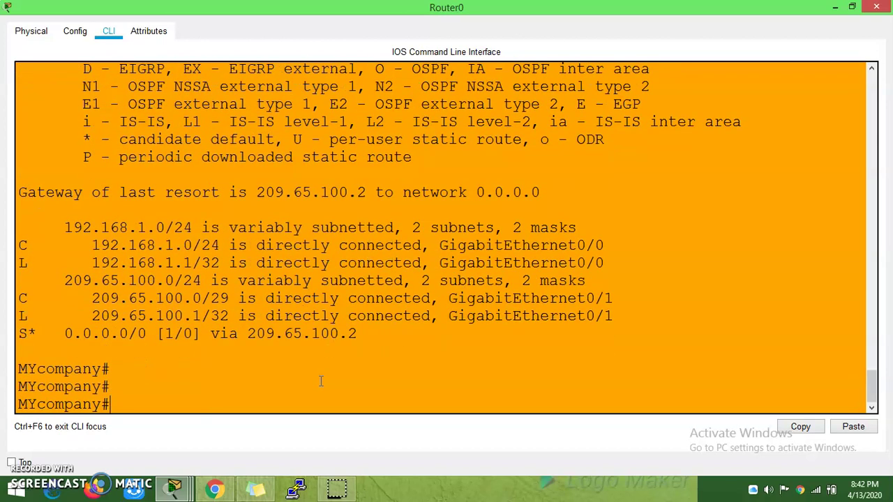
{"action": "left_click_drag", "start_coordinate": [219, 297], "coordinate": [119, 298]}
{"action": "left_click", "coordinate": [181, 298]}
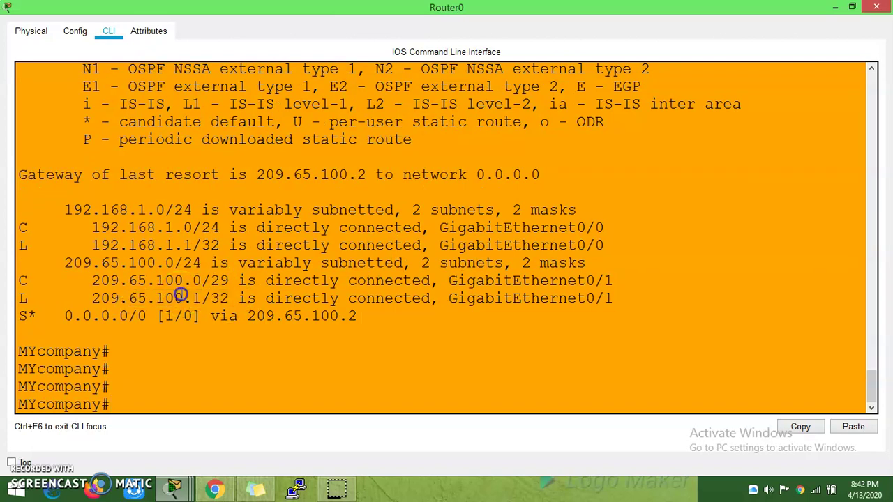
{"action": "left_click", "coordinate": [246, 398]}
{"action": "left_click_drag", "start_coordinate": [366, 316], "coordinate": [245, 315]}
{"action": "left_click", "coordinate": [200, 408]}
In 'conf t', remove the 0.0.0.0/0 route via 209.65.100.2, add one via 209.65.100.4, then Ctrl+Z
{"action": "type", "text": "conf t"}
{"action": "key", "text": "Return"}
{"action": "type", "text": "no ip r"}
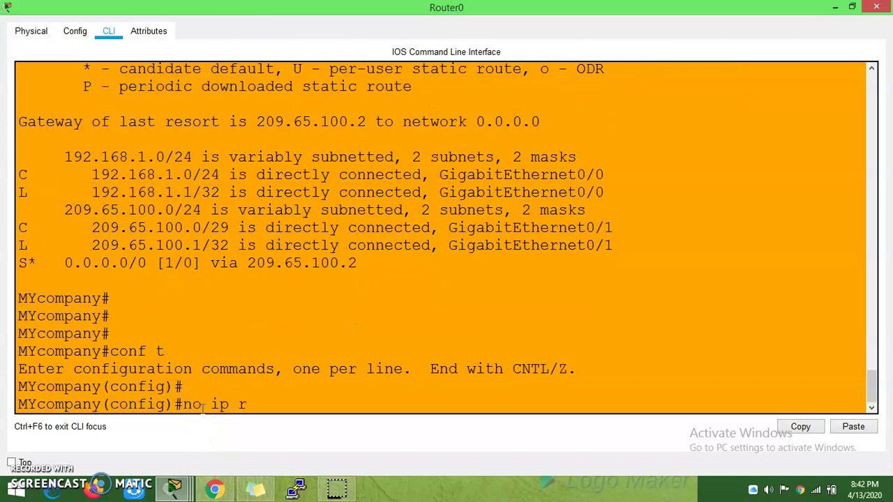
{"action": "type", "text": "oute 0.0.0.0 0.0.0.0"}
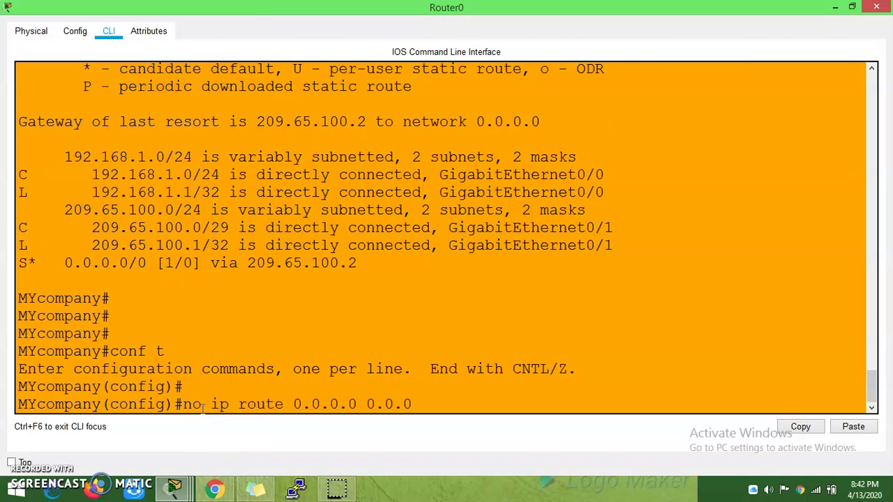
{"action": "type", "text": " 209.651.100.2"}
{"action": "key", "text": "Return"}
{"action": "key", "text": "Return"}
{"action": "key", "text": "Return"}
{"action": "type", "text": "ip"}
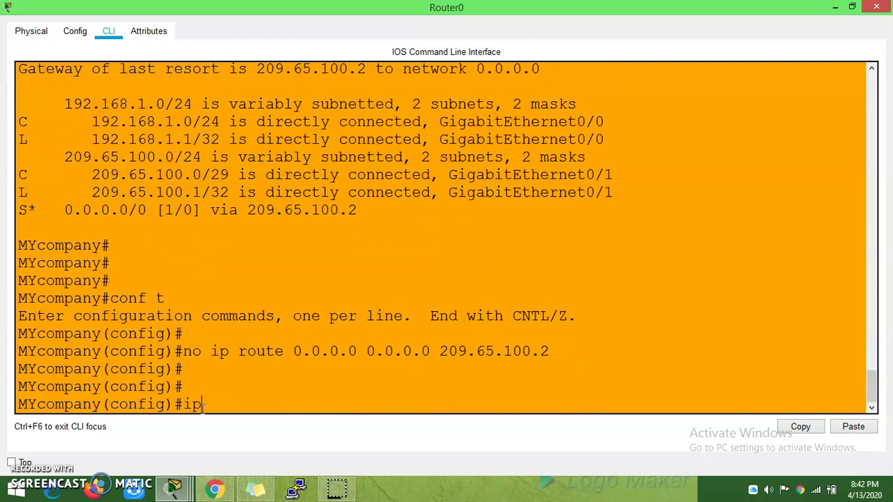
{"action": "type", "text": " route 0.0.0.0 0.0.0.0"}
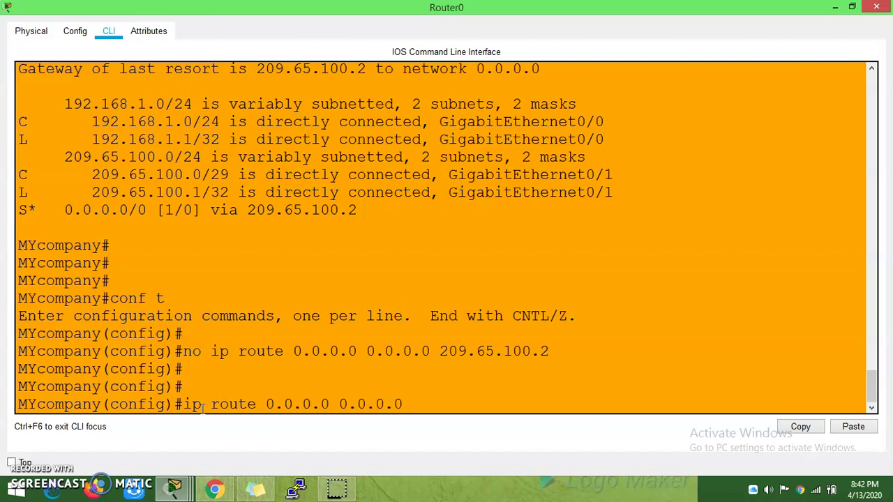
{"action": "type", "text": " 209.65.100.4"}
{"action": "key", "text": "Return"}
{"action": "key", "text": "Return"}
{"action": "key", "text": "Return"}
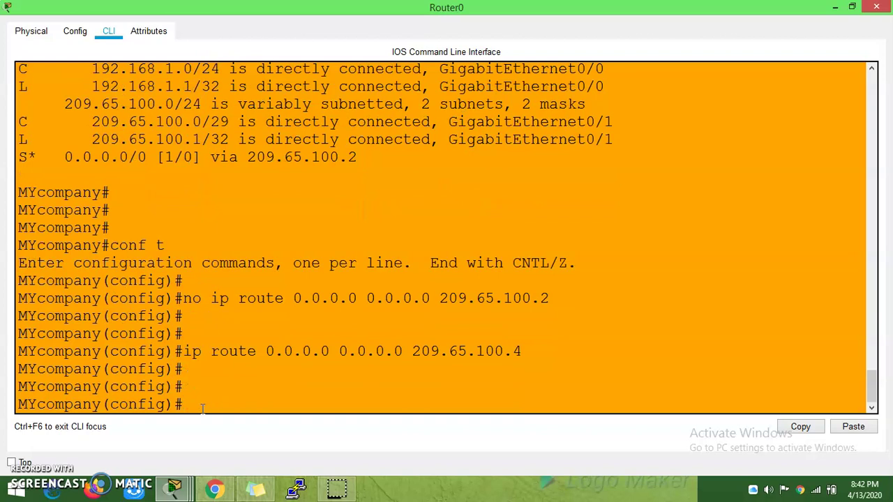
{"action": "key", "text": "ctrl+z"}
{"action": "key", "text": "Return"}
{"action": "key", "text": "Return"}
{"action": "key", "text": "Return"}
{"action": "key", "text": "Return"}
{"action": "key", "text": "Return"}
{"action": "key", "text": "Return"}
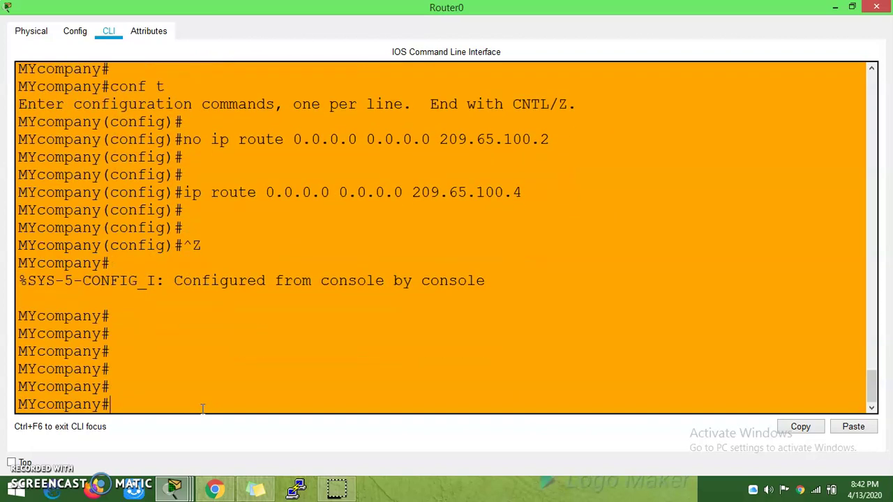
Review Router0's running configuration with 'sh run'
{"action": "type", "text": "c"}
{"action": "key", "text": "BackSpace"}
{"action": "type", "text": "sh run"}
{"action": "key", "text": "Return"}
{"action": "key", "text": "Return"}
{"action": "key", "text": "Return"}
{"action": "key", "text": "Return"}
{"action": "key", "text": "Return"}
{"action": "key", "text": "Return"}
{"action": "key", "text": "Return"}
{"action": "key", "text": "Return"}
{"action": "key", "text": "Return"}
{"action": "key", "text": "Return"}
{"action": "key", "text": "Return"}
{"action": "key", "text": "Return"}
{"action": "key", "text": "Return"}
{"action": "key", "text": "Return"}
{"action": "key", "text": "Return"}
{"action": "key", "text": "Return"}
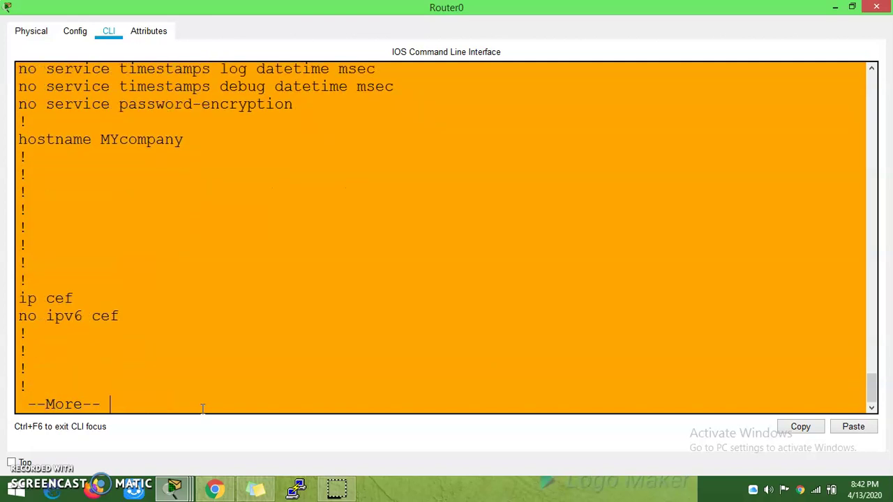
{"action": "key", "text": "Return"}
{"action": "key", "text": "Return"}
{"action": "key", "text": "Return"}
{"action": "key", "text": "Return"}
{"action": "key", "text": "Return"}
{"action": "key", "text": "Return"}
{"action": "key", "text": "Return"}
{"action": "key", "text": "Return"}
{"action": "key", "text": "Return"}
{"action": "key", "text": "Return"}
{"action": "key", "text": "Return"}
{"action": "key", "text": "Return"}
{"action": "key", "text": "Return"}
{"action": "key", "text": "Return"}
{"action": "key", "text": "Return"}
{"action": "key", "text": "Return"}
{"action": "key", "text": "Return"}
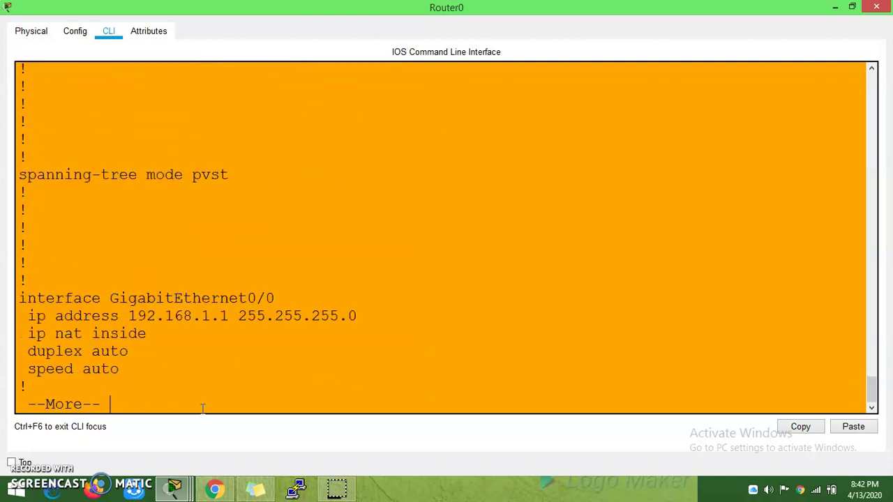
{"action": "key", "text": "ctrl+c"}
Enter configuration mode and remove 'ip nat inside' from GigabitEthernet0/0
{"action": "type", "text": "company#c"}
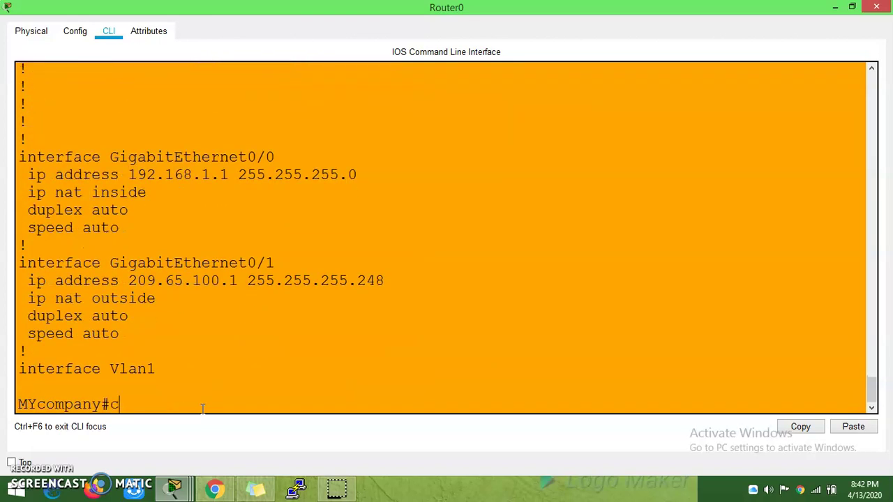
{"action": "type", "text": "onf"}
{"action": "key", "text": "Return"}
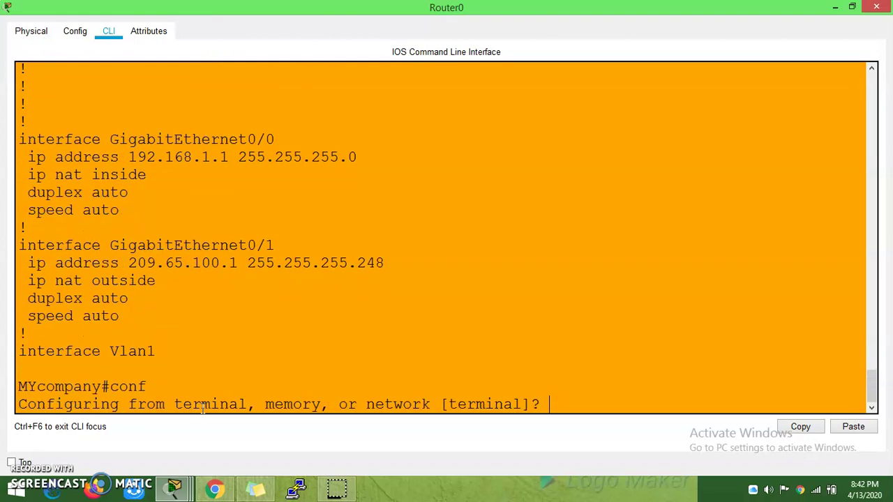
{"action": "type", "text": "t"}
{"action": "key", "text": "Return"}
{"action": "key", "text": "Return"}
{"action": "key", "text": "Return"}
{"action": "type", "text": "int gi"}
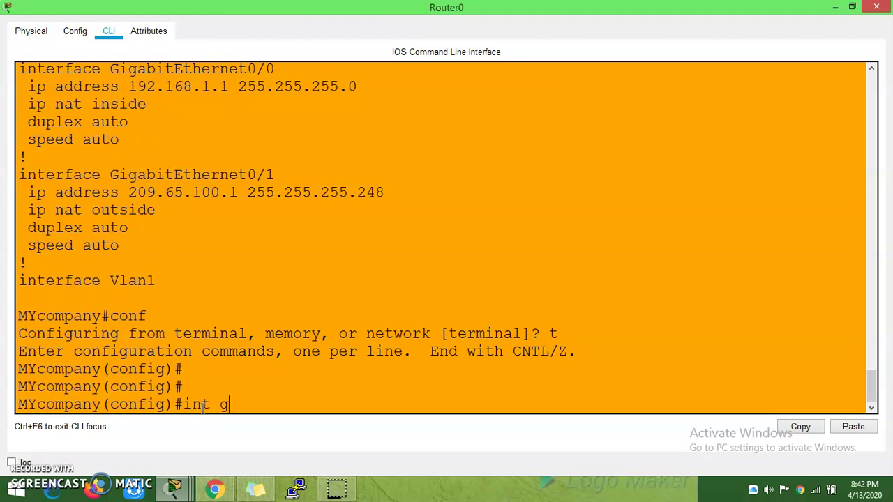
{"action": "key", "text": "Tab"}
{"action": "type", "text": "0/0"}
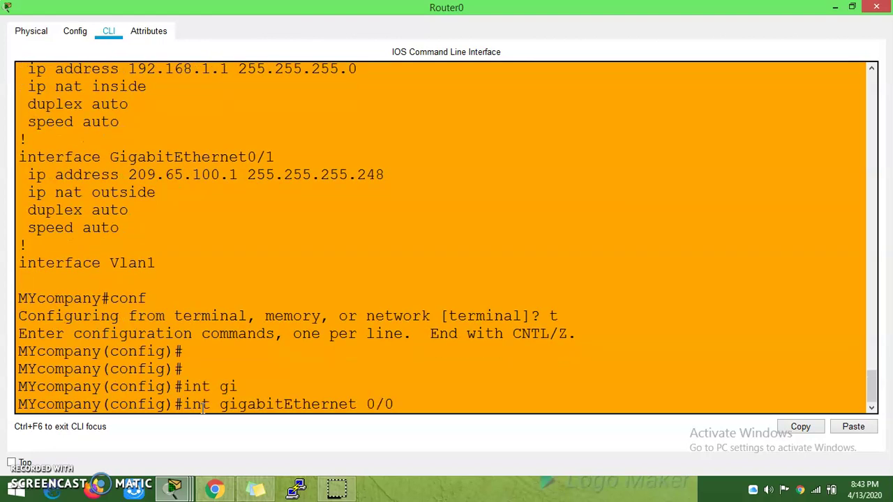
{"action": "key", "text": "Return"}
{"action": "type", "text": "ny(config-if)#no "}
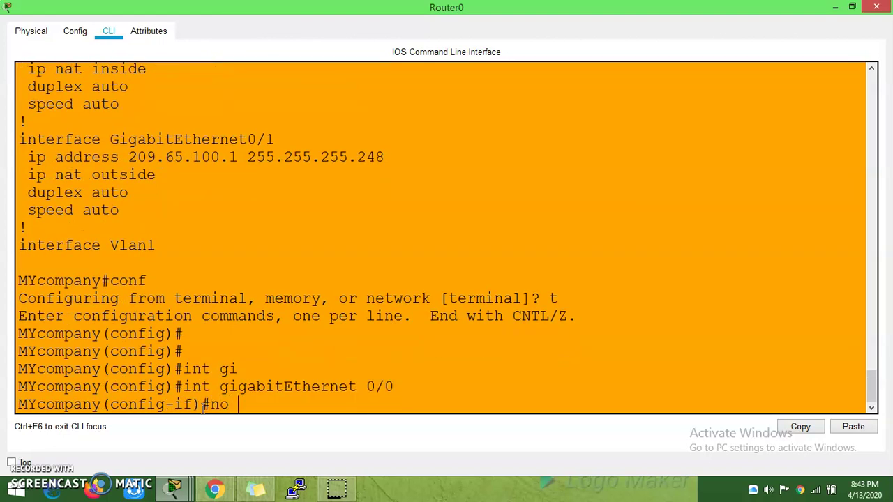
{"action": "type", "text": "ip nat inside"}
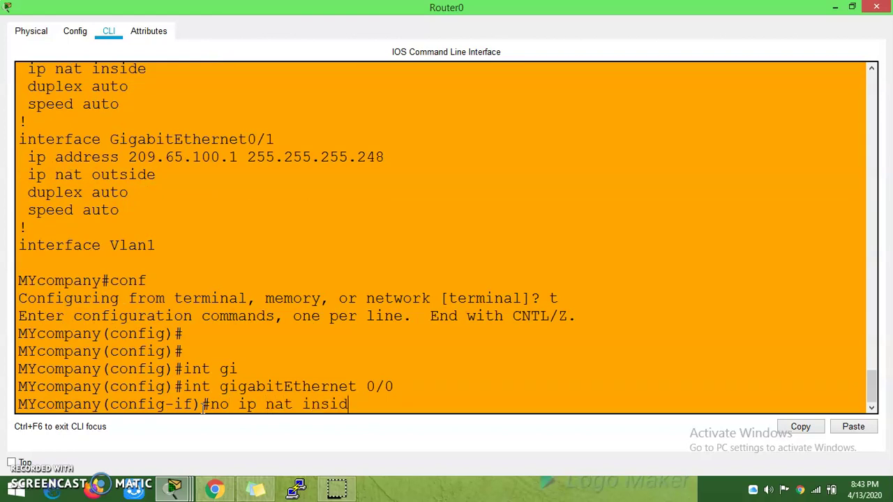
{"action": "key", "text": "Return"}
{"action": "key", "text": "Return"}
{"action": "type", "text": "exit"}
{"action": "key", "text": "Return"}
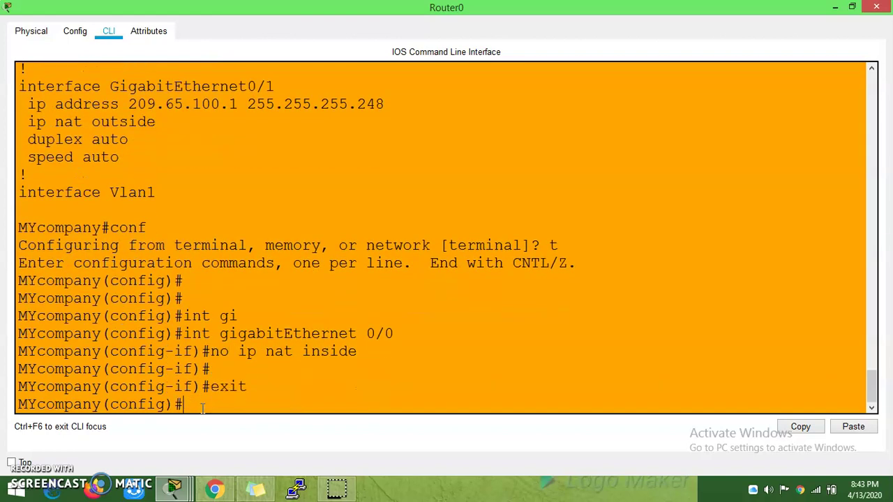
Remove 'ip nat outside' from GigabitEthernet0/1 and leave configuration mode
{"action": "type", "text": "int gi"}
{"action": "key", "text": "Tab"}
{"action": "type", "text": "0/"}
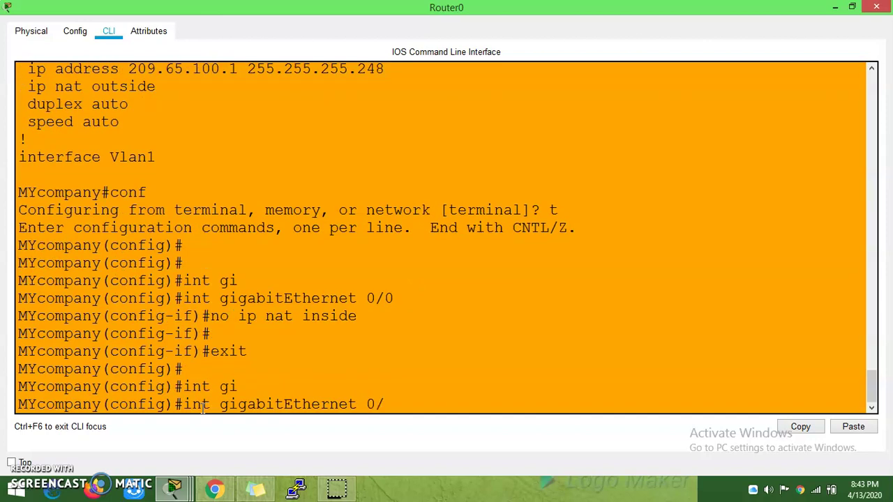
{"action": "type", "text": "1"}
{"action": "key", "text": "Return"}
{"action": "type", "text": "no ip "}
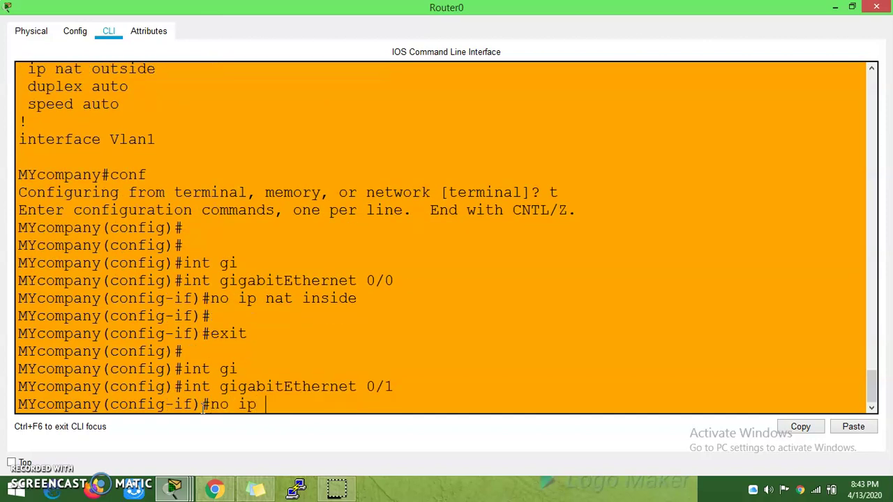
{"action": "type", "text": "nat outside"}
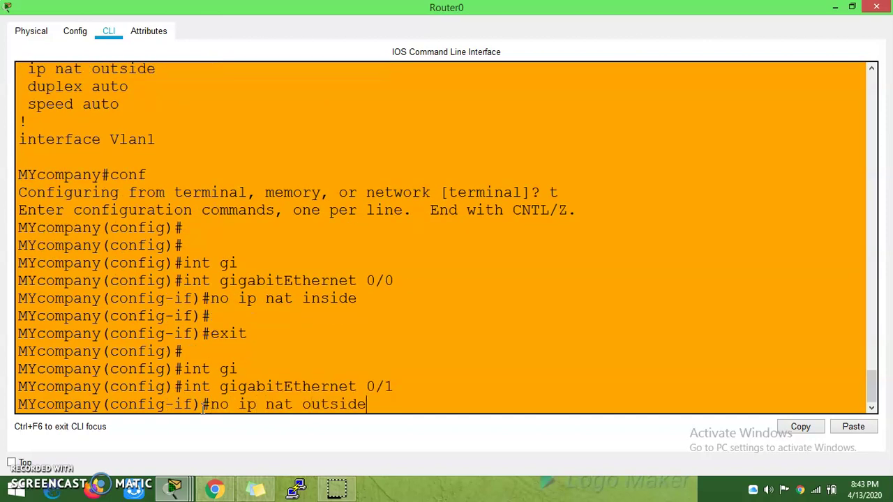
{"action": "key", "text": "Return"}
{"action": "key", "text": "Return"}
{"action": "key", "text": "Return"}
{"action": "key", "text": "Return"}
{"action": "key", "text": "ctrl+z"}
{"action": "key", "text": "Return"}
{"action": "key", "text": "Return"}
{"action": "key", "text": "Return"}
{"action": "key", "text": "Return"}
{"action": "key", "text": "Return"}
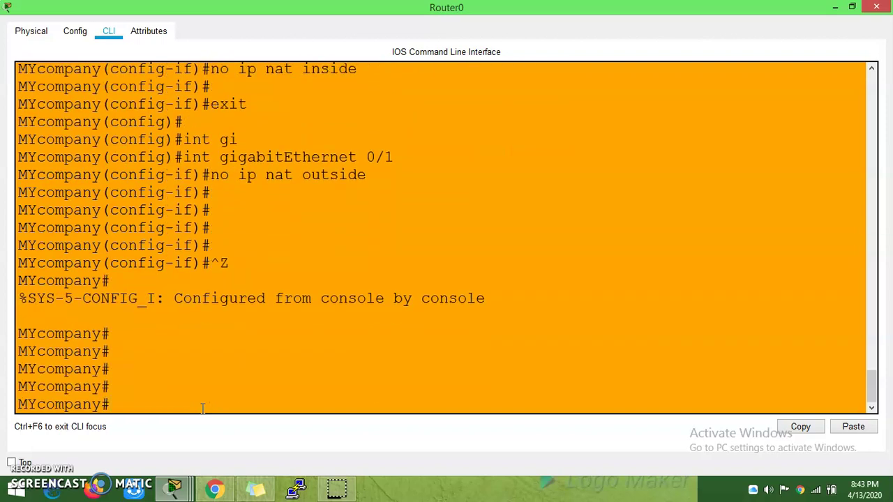
{"action": "key", "text": "Return"}
{"action": "key", "text": "Return"}
{"action": "key", "text": "Return"}
{"action": "key", "text": "Return"}
{"action": "key", "text": "Return"}
{"action": "key", "text": "Return"}
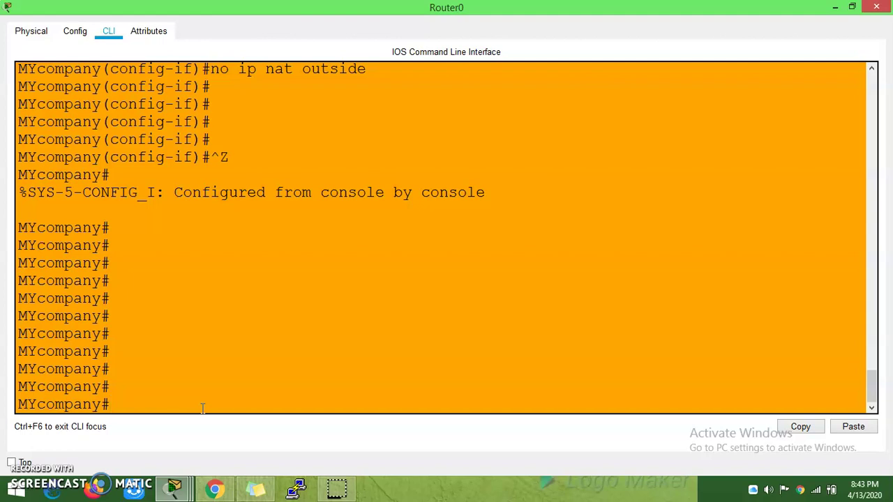
Show the running configuration again and enter global configuration mode
{"action": "type", "text": "sh run"}
{"action": "key", "text": "Return"}
{"action": "key", "text": "Return"}
{"action": "key", "text": "Return"}
{"action": "key", "text": "Return"}
{"action": "key", "text": "Return"}
{"action": "key", "text": "Return"}
{"action": "key", "text": "Return"}
{"action": "key", "text": "Return"}
{"action": "key", "text": "Return"}
{"action": "key", "text": "Return"}
{"action": "key", "text": "Return"}
{"action": "key", "text": "Return"}
{"action": "key", "text": "Return"}
{"action": "key", "text": "Return"}
{"action": "key", "text": "Return"}
{"action": "key", "text": "Return"}
{"action": "key", "text": "Return"}
{"action": "key", "text": "Return"}
{"action": "key", "text": "Return"}
{"action": "key", "text": "Return"}
{"action": "key", "text": "Return"}
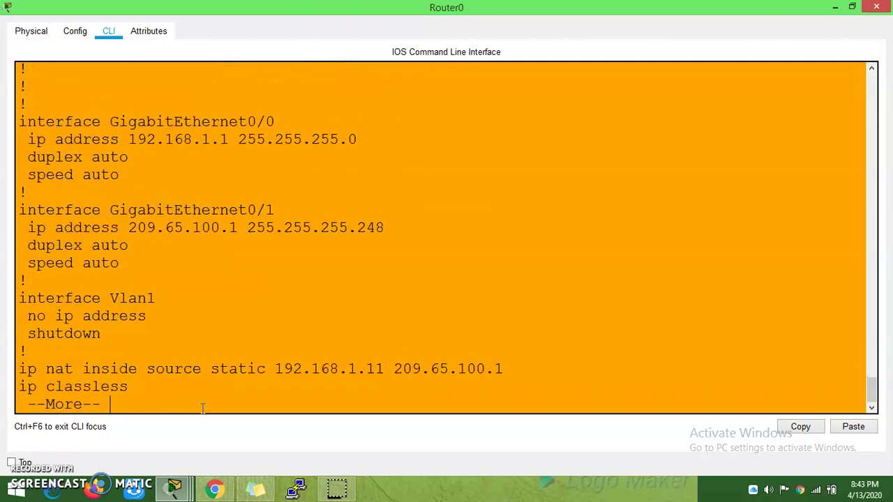
{"action": "left_click", "coordinate": [155, 362]}
{"action": "type", "text": "q"}
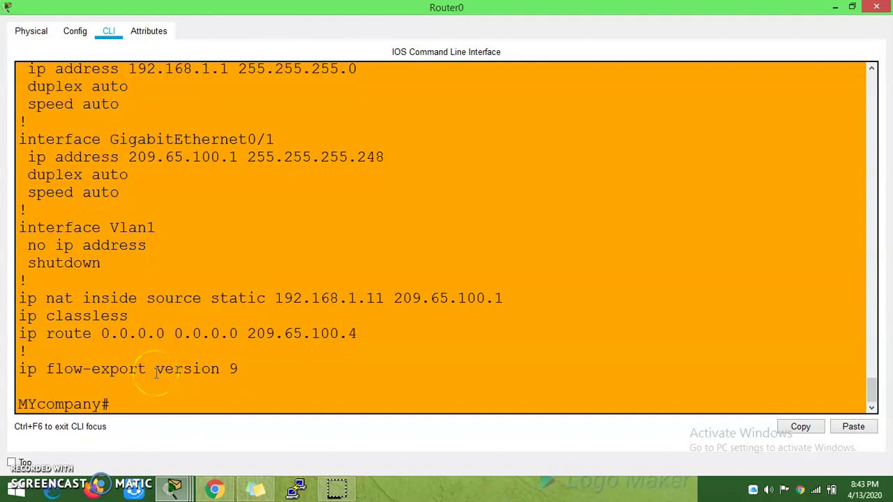
{"action": "type", "text": "conf t"}
{"action": "key", "text": "Return"}
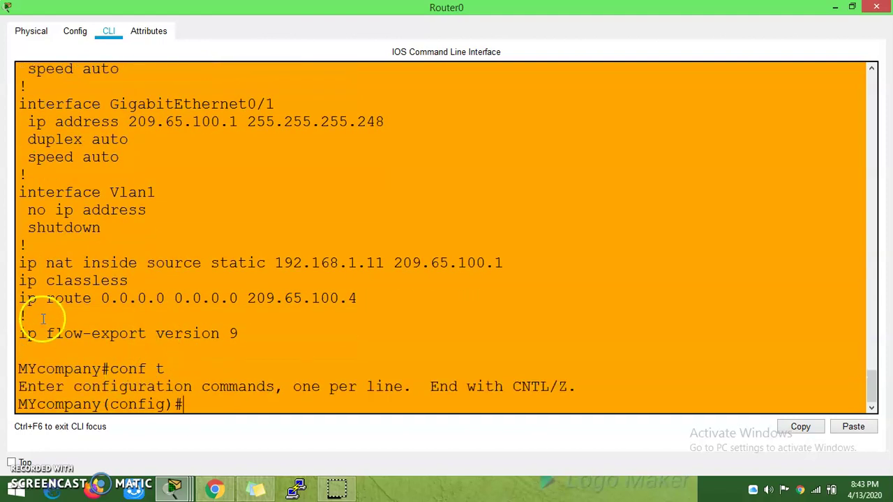
Run 'no ip nat inside source static 192.168.1.11 209.65.100.1' using the copied config line
{"action": "type", "text": "no"}
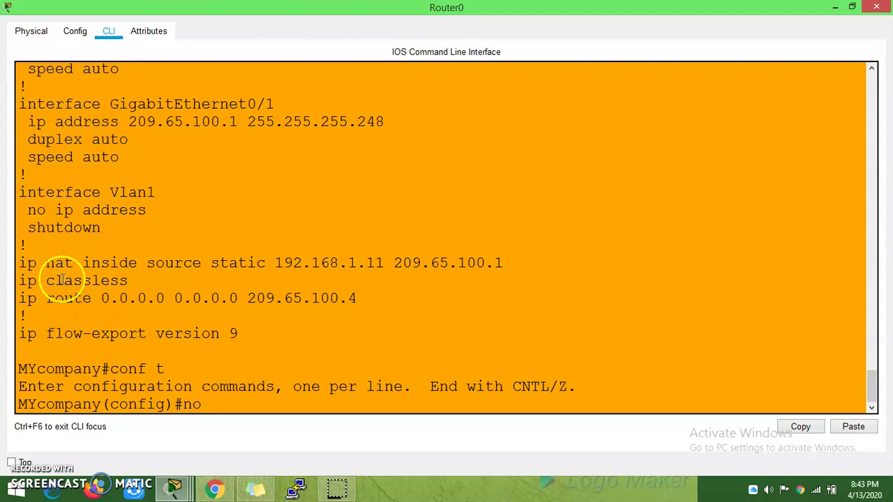
{"action": "left_click_drag", "start_coordinate": [21, 263], "coordinate": [497, 264]}
{"action": "right_click", "coordinate": [488, 263]}
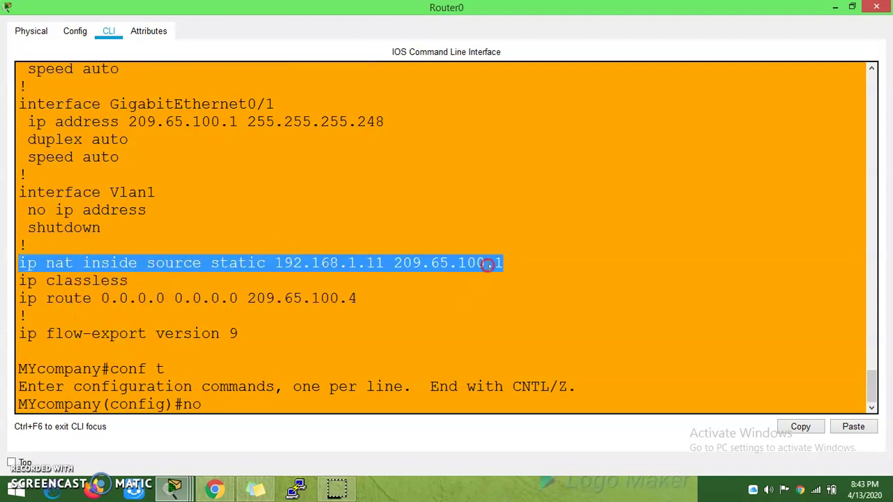
{"action": "left_click", "coordinate": [502, 275]}
{"action": "left_click", "coordinate": [261, 405]}
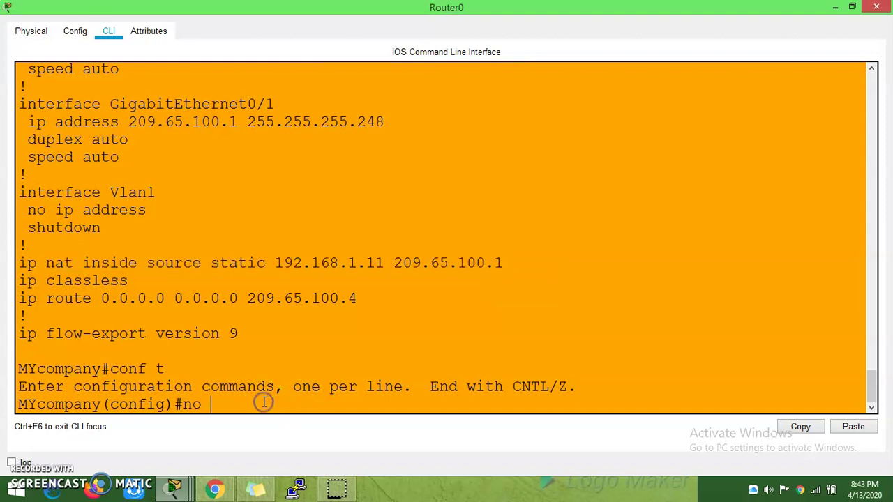
{"action": "right_click", "coordinate": [264, 407]}
{"action": "type", "text": "no"}
{"action": "left_click", "coordinate": [295, 425]}
{"action": "key", "text": "Return"}
{"action": "key", "text": "Return"}
{"action": "key", "text": "Return"}
{"action": "key", "text": "Return"}
{"action": "key", "text": "Return"}
{"action": "key", "text": "Return"}
{"action": "key", "text": "Return"}
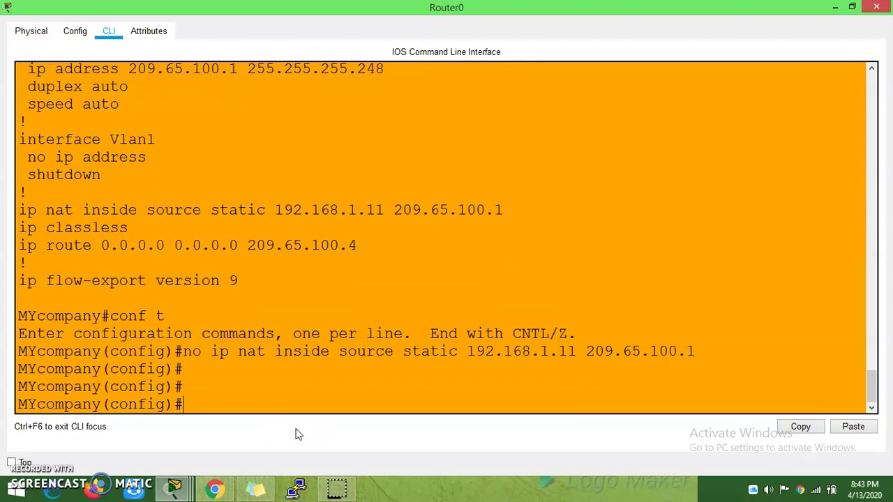
Exit configuration mode, then close and reopen Router0's command line
{"action": "key", "text": "ctrl+z"}
{"action": "key", "text": "Return"}
{"action": "key", "text": "Return"}
{"action": "key", "text": "Return"}
{"action": "key", "text": "Return"}
{"action": "key", "text": "Return"}
{"action": "key", "text": "Return"}
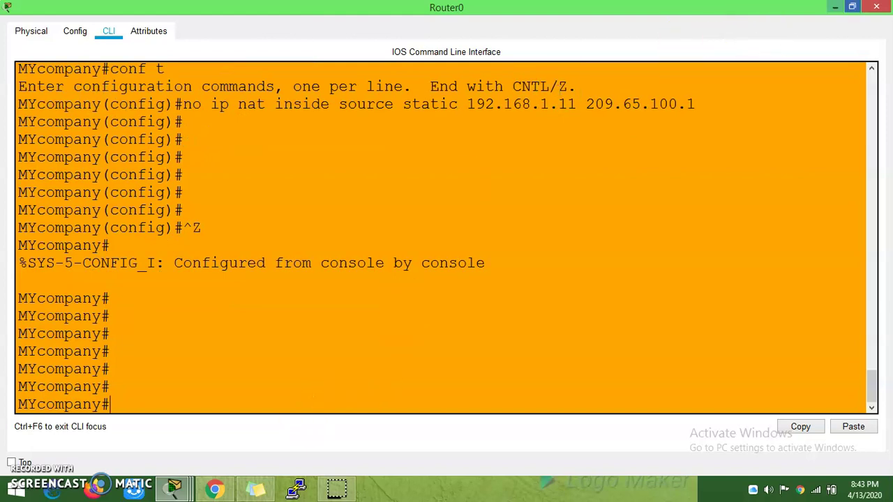
{"action": "left_click", "coordinate": [838, 7]}
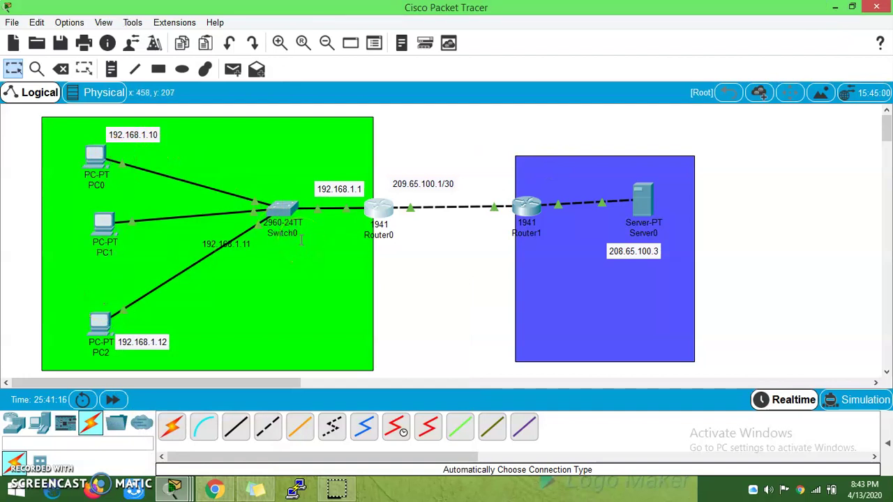
{"action": "left_click", "coordinate": [225, 247]}
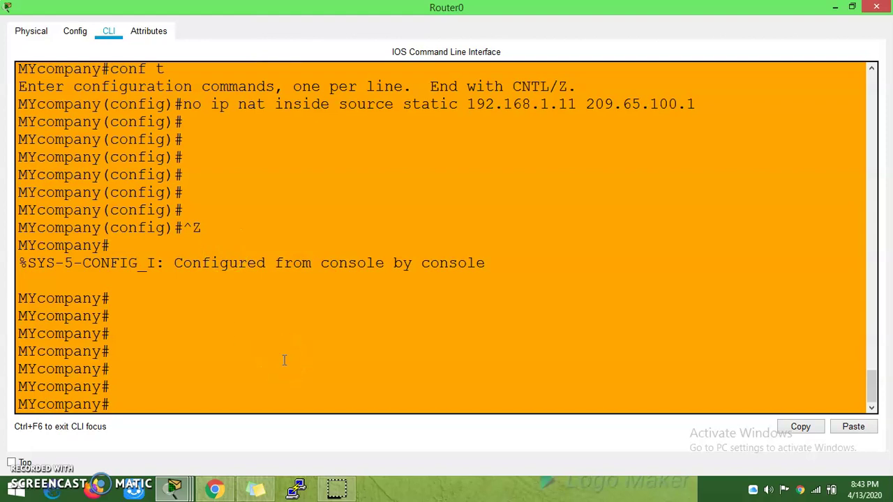
Create 'access-list 1 permit 192.168.1.0 0.0.0.255' on Router0, then exit
{"action": "left_click", "coordinate": [271, 374]}
{"action": "type", "text": "cjo"}
{"action": "type", "text": "onf t"}
{"action": "key", "text": "Return"}
{"action": "key", "text": "Return"}
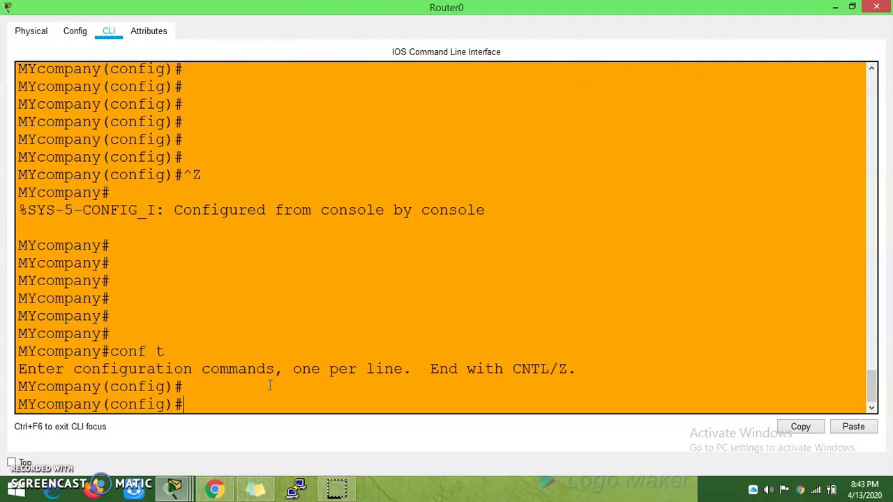
{"action": "type", "text": "acc"}
{"action": "key", "text": "Tab"}
{"action": "type", "text": "1"}
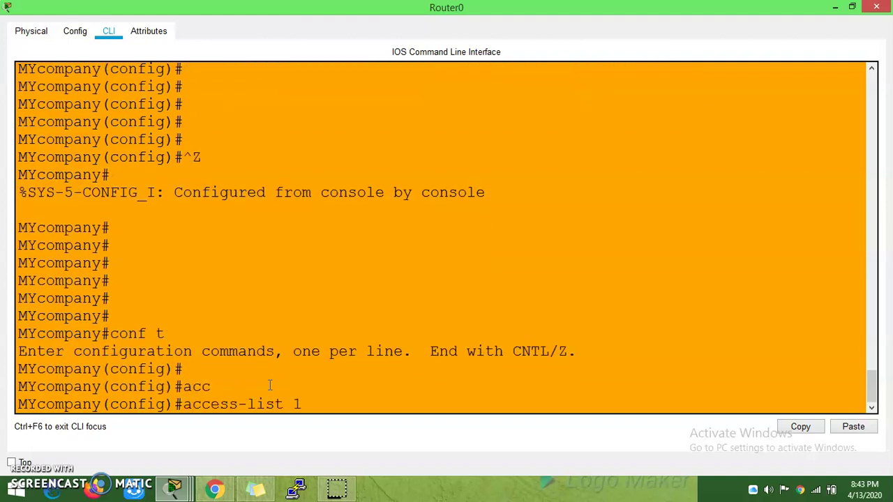
{"action": "type", "text": " per"}
{"action": "key", "text": "Tab"}
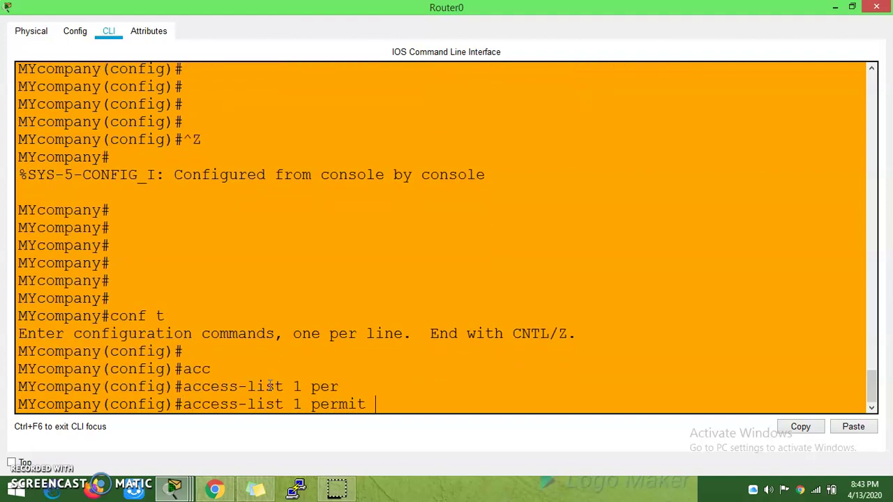
{"action": "type", "text": "192.168.1.0 0.0.0.255"}
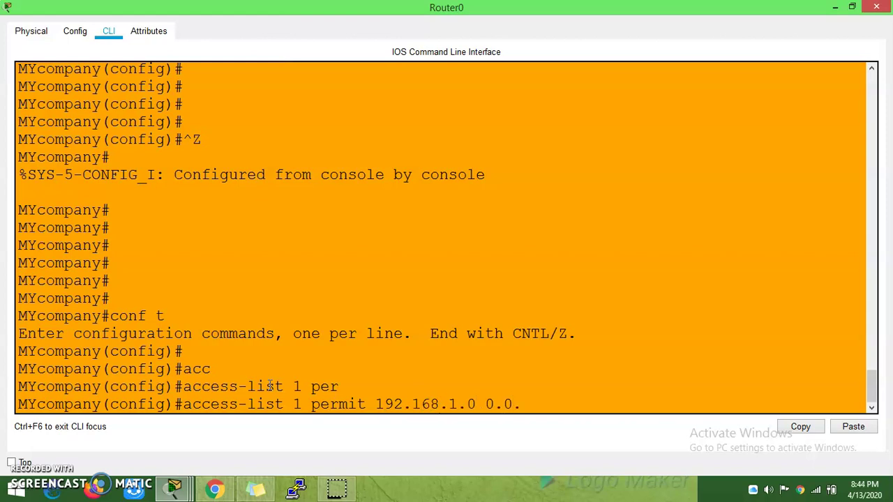
{"action": "key", "text": "Return"}
{"action": "key", "text": "Return"}
{"action": "key", "text": "Return"}
{"action": "key", "text": "Return"}
{"action": "key", "text": "Return"}
{"action": "key", "text": "Return"}
{"action": "key", "text": "Return"}
{"action": "key", "text": "Return"}
{"action": "key", "text": "Return"}
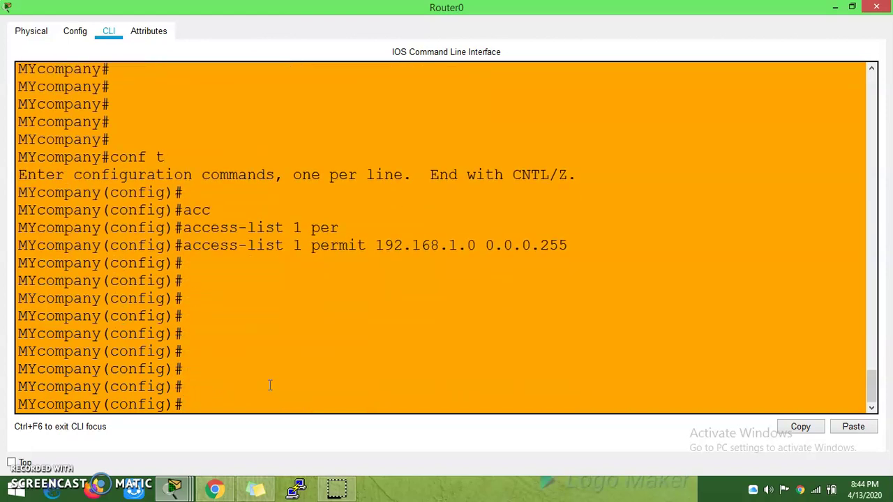
{"action": "type", "text": "exit"}
{"action": "key", "text": "Return"}
{"action": "key", "text": "Return"}
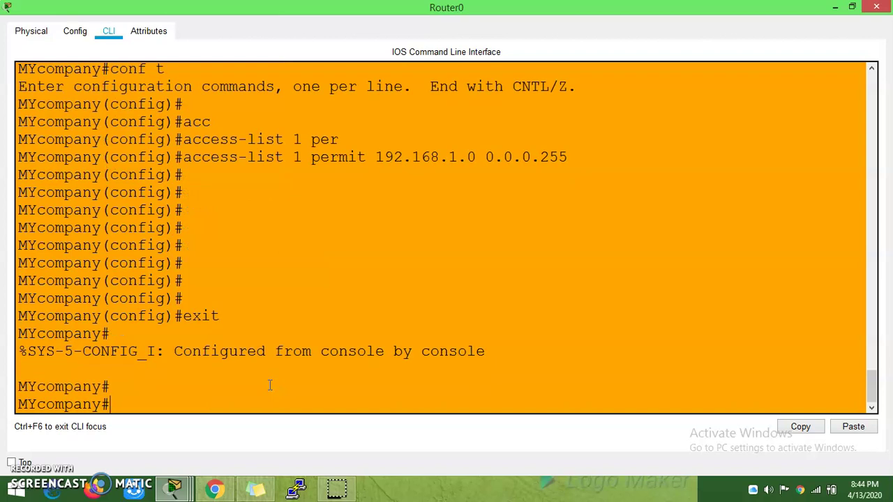
{"action": "left_click", "coordinate": [141, 403]}
Create NAT pool DNAT from 209.65.100.1 to 209.65.100.2, netmask 255.255.255.248, then exit
{"action": "type", "text": "conf t"}
{"action": "key", "text": "Return"}
{"action": "key", "text": "Return"}
{"action": "key", "text": "Return"}
{"action": "key", "text": "Return"}
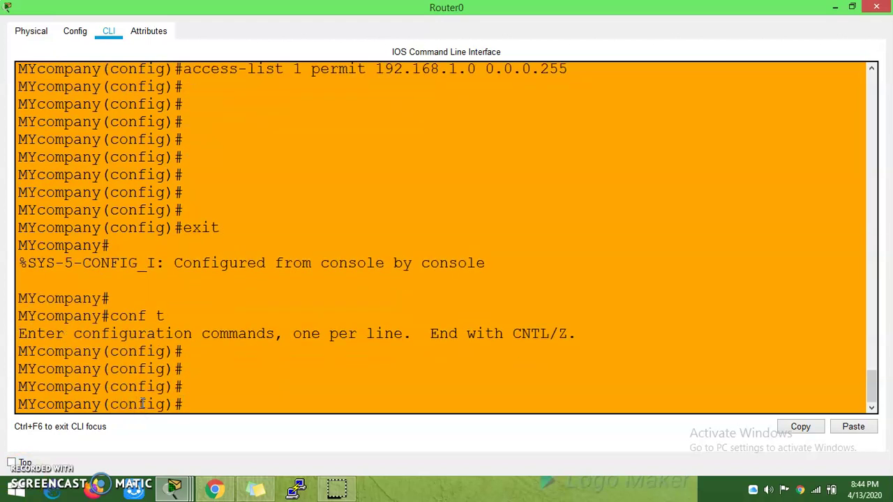
{"action": "type", "text": "ip nat"}
{"action": "key", "text": "Tab"}
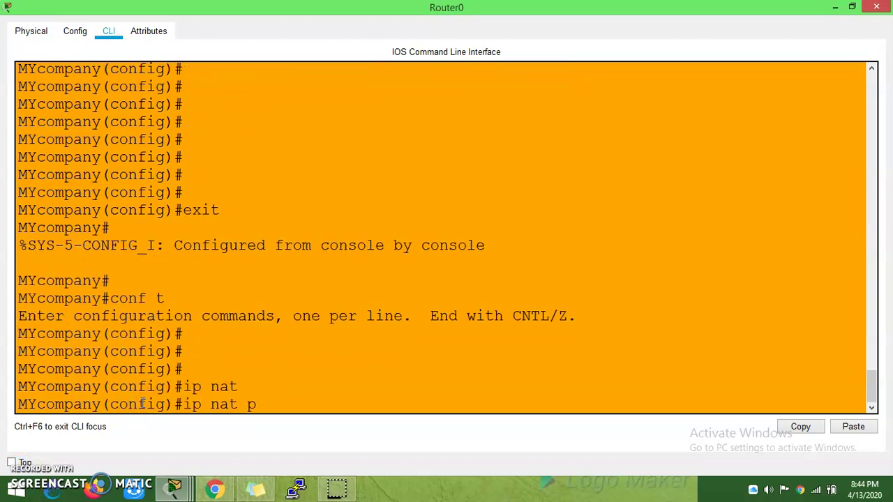
{"action": "type", "text": "poo"}
{"action": "key", "text": "Tab"}
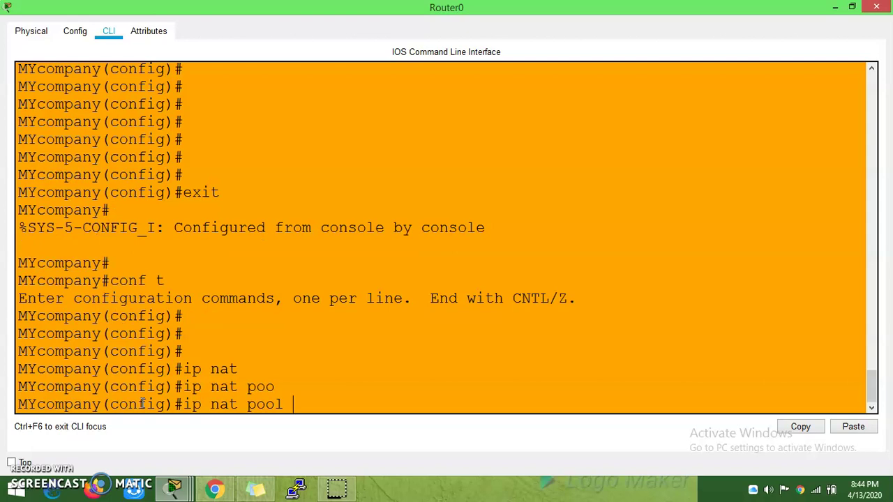
{"action": "type", "text": "?"}
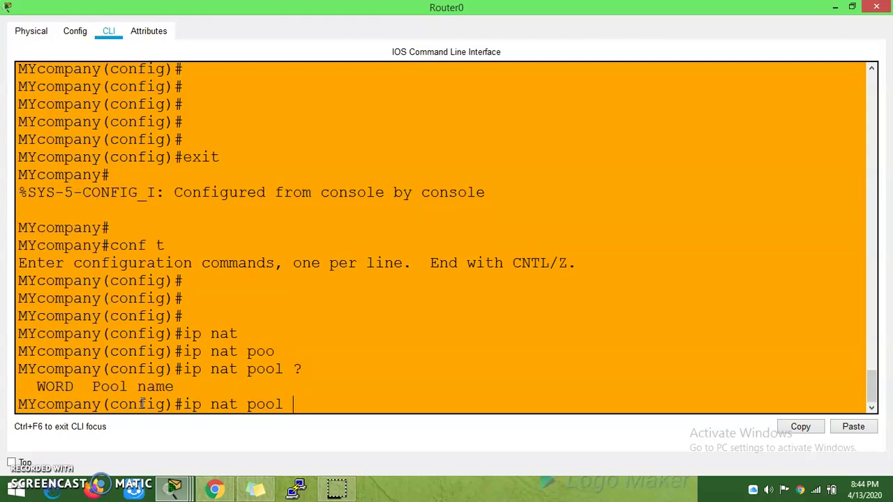
{"action": "type", "text": "DNAT ?"}
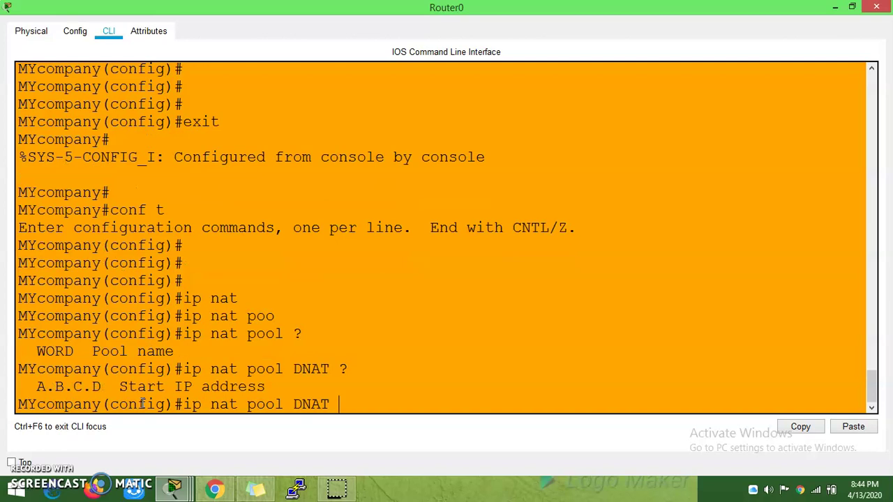
{"action": "type", "text": "209.65.100.1 209.65.100.2"}
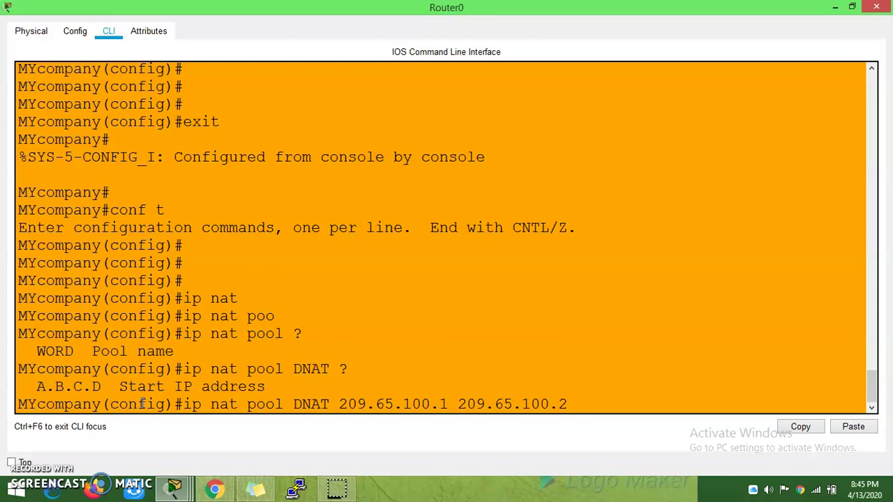
{"action": "type", "text": "?"}
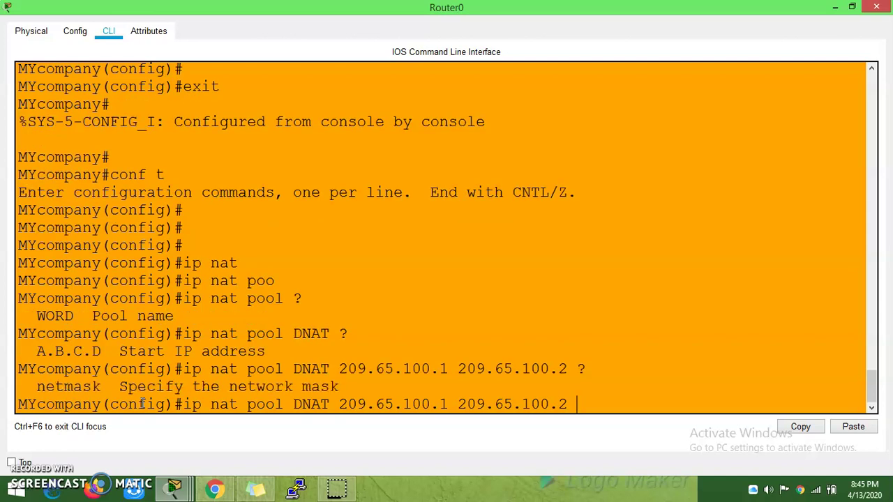
{"action": "type", "text": "ne"}
{"action": "key", "text": "Tab"}
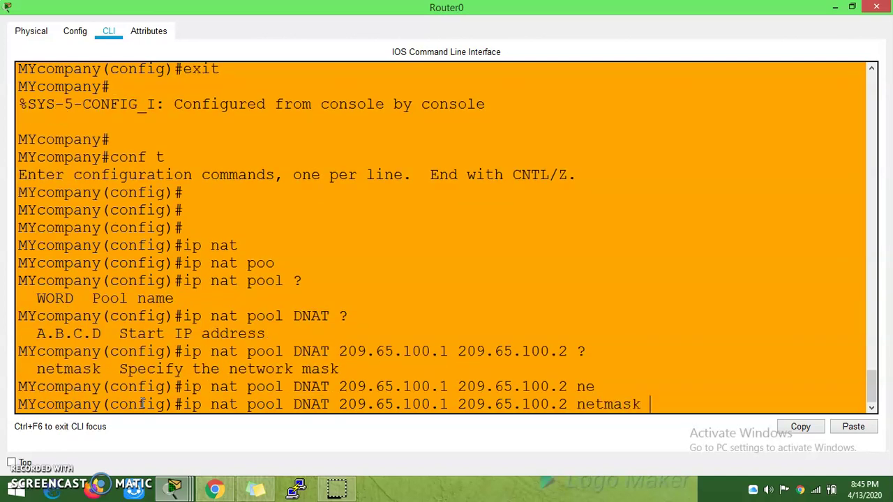
{"action": "type", "text": "255.255.255.2"}
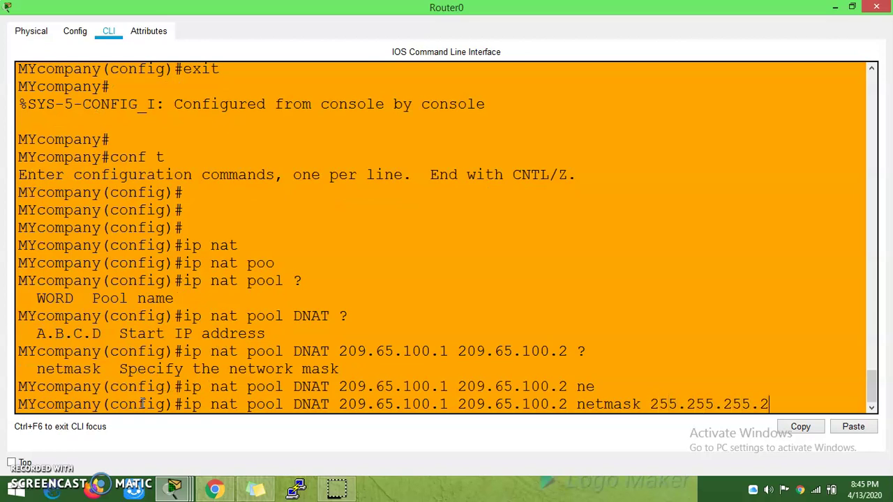
{"action": "type", "text": "48"}
{"action": "key", "text": "Return"}
{"action": "key", "text": "Return"}
{"action": "key", "text": "Return"}
{"action": "key", "text": "Return"}
{"action": "key", "text": "Return"}
{"action": "key", "text": "Return"}
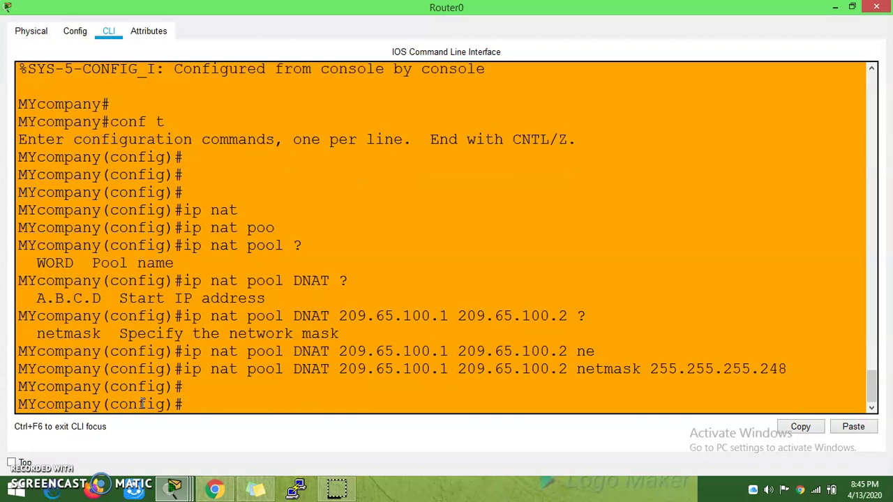
{"action": "key", "text": "ctrl+z"}
{"action": "key", "text": "Return"}
{"action": "key", "text": "Return"}
{"action": "key", "text": "Return"}
{"action": "key", "text": "Return"}
{"action": "key", "text": "Return"}
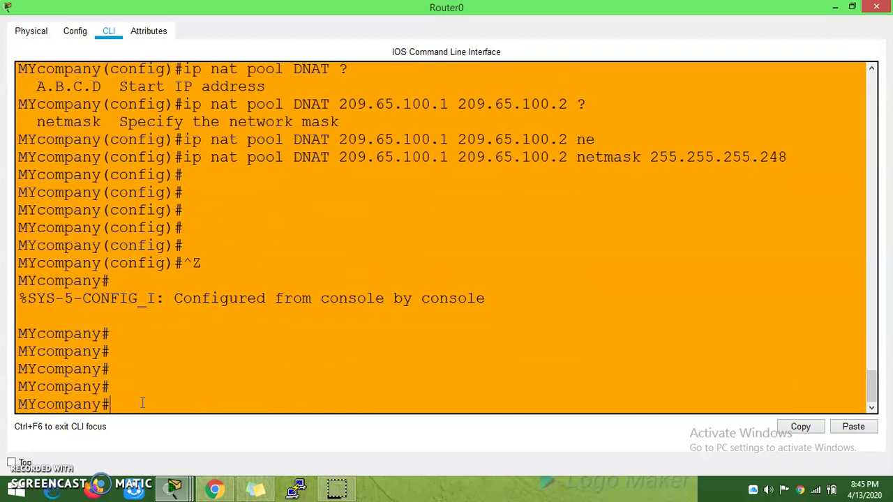
Enter the 'sh ip int br' interface summary command
{"action": "type", "text": "con"}
{"action": "key", "text": "BackSpace"}
{"action": "key", "text": "BackSpace"}
{"action": "key", "text": "BackSpace"}
{"action": "type", "text": "sh ip int "}
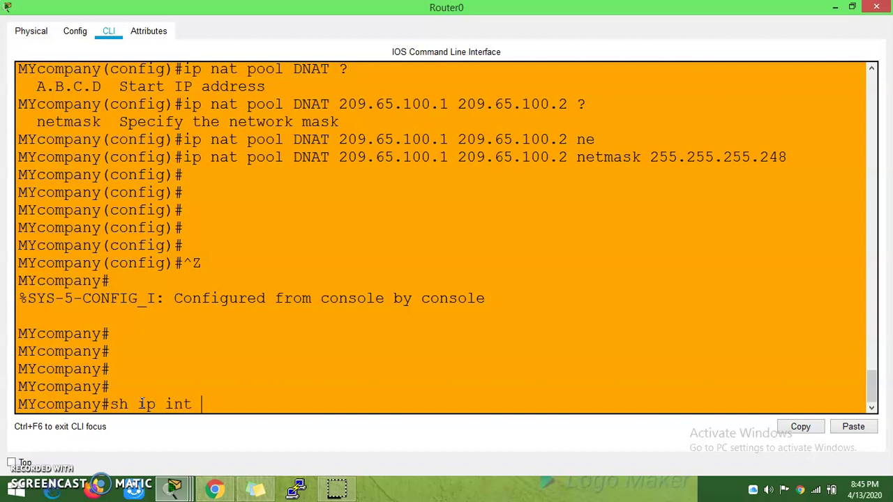
{"action": "type", "text": "br"}
Display the interface status summary and start global configuration mode
{"action": "key", "text": "Tab"}
{"action": "key", "text": "Return"}
{"action": "key", "text": "Return"}
{"action": "key", "text": "Return"}
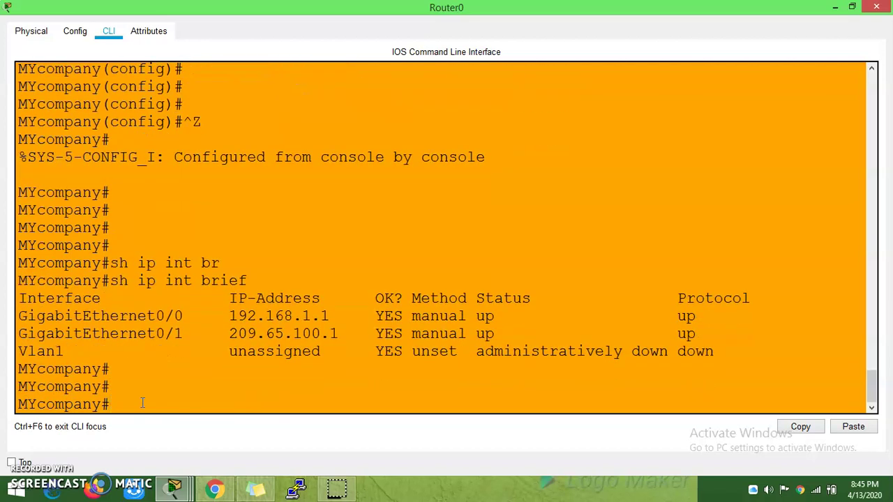
{"action": "type", "text": "conf t"}
{"action": "key", "text": "Return"}
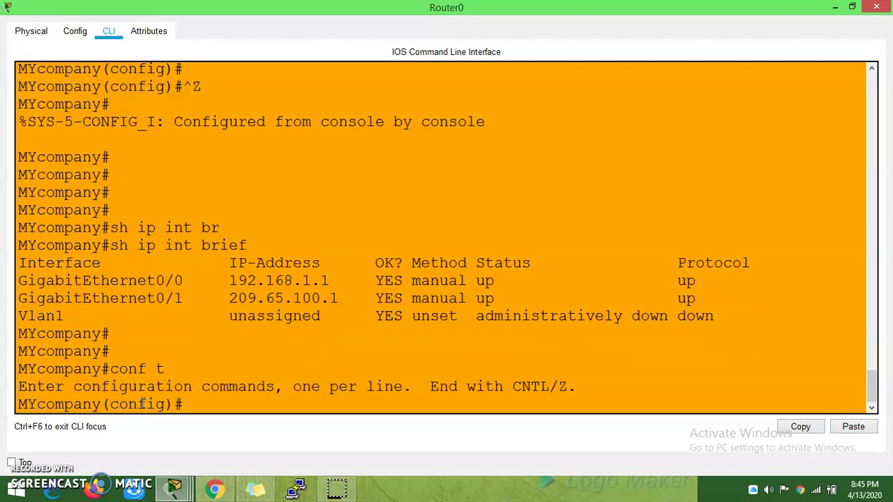
Mark GigabitEthernet0/0 as the NAT inside interface
{"action": "type", "text": "int"}
{"action": "key", "text": "Tab"}
{"action": "type", "text": "go"}
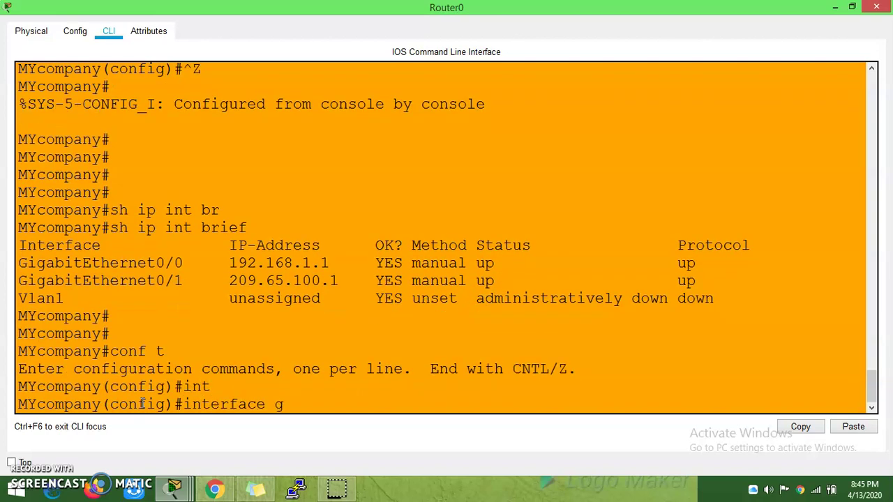
{"action": "key", "text": "Tab"}
{"action": "key", "text": "BackSpace"}
{"action": "type", "text": "i"}
{"action": "key", "text": "Tab"}
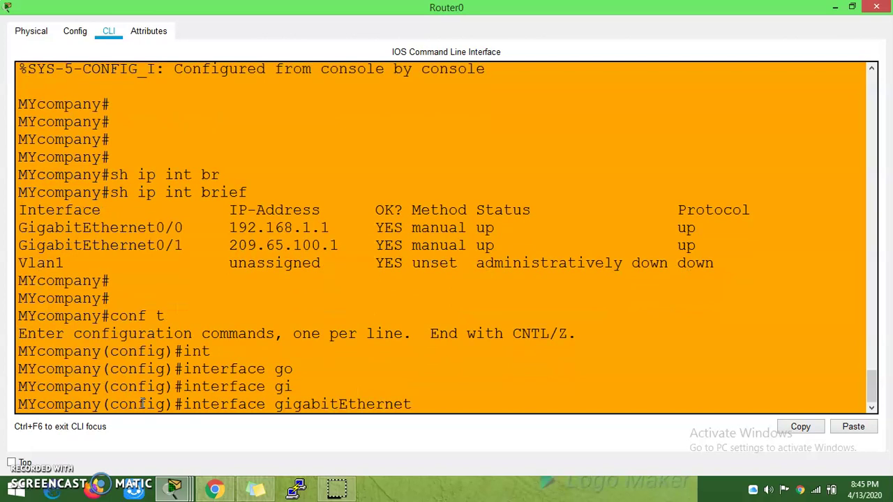
{"action": "type", "text": "-"}
{"action": "key", "text": "BackSpace"}
{"action": "type", "text": "0/0"}
{"action": "key", "text": "Return"}
{"action": "type", "text": "ip"}
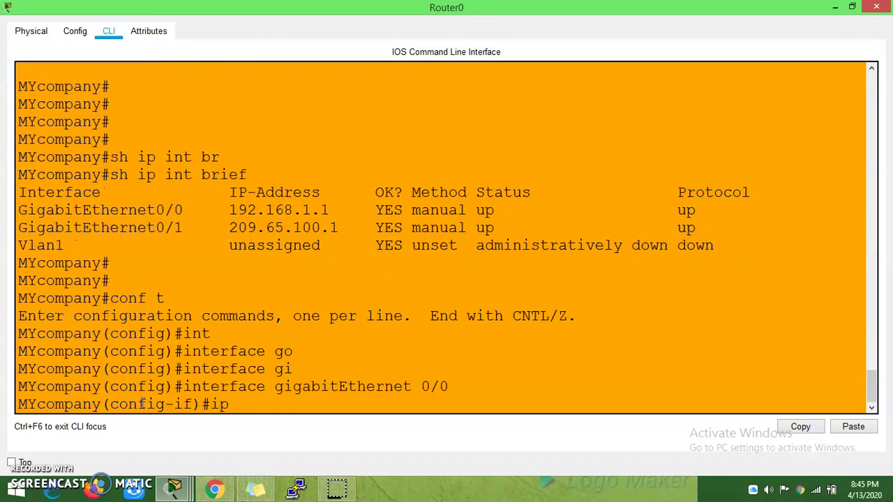
{"action": "type", "text": " nat"}
{"action": "type", "text": " in"}
{"action": "type", "text": "i"}
{"action": "type", "text": "di"}
{"action": "key", "text": "BackSpace"}
{"action": "key", "text": "BackSpace"}
{"action": "type", "text": "de"}
{"action": "key", "text": "Return"}
{"action": "key", "text": "Return"}
{"action": "key", "text": "Return"}
{"action": "key", "text": "Return"}
{"action": "type", "text": "e"}
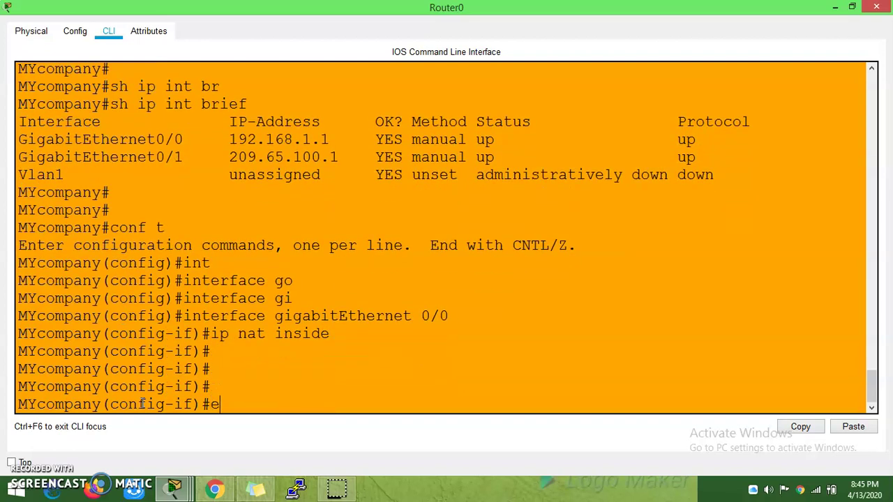
{"action": "type", "text": "xit"}
{"action": "key", "text": "Return"}
{"action": "key", "text": "Return"}
{"action": "key", "text": "Return"}
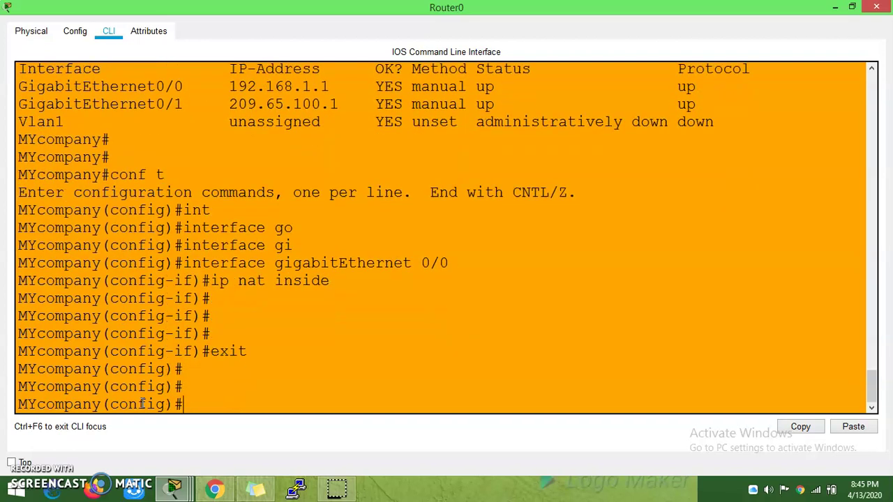
Mark GigabitEthernet0/1 as the NAT outside interface
{"action": "type", "text": "int"}
{"action": "key", "text": "Tab"}
{"action": "type", "text": "gi"}
{"action": "key", "text": "Tab"}
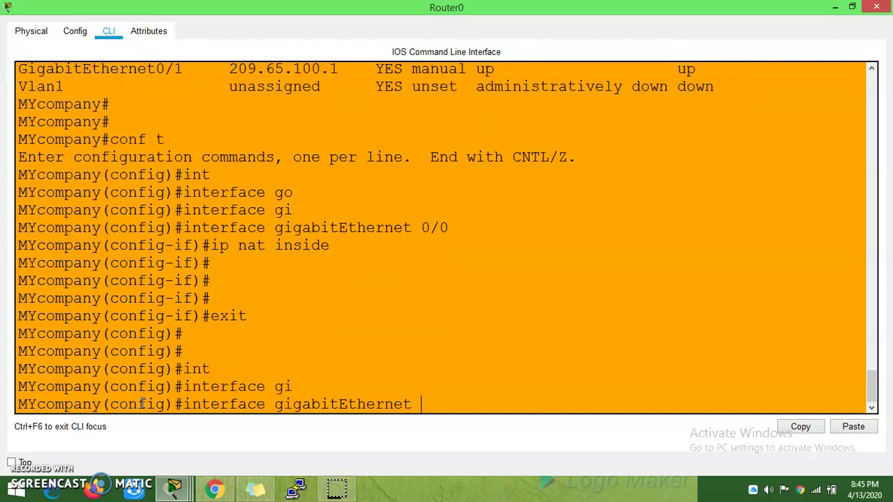
{"action": "type", "text": "0/1"}
{"action": "key", "text": "Return"}
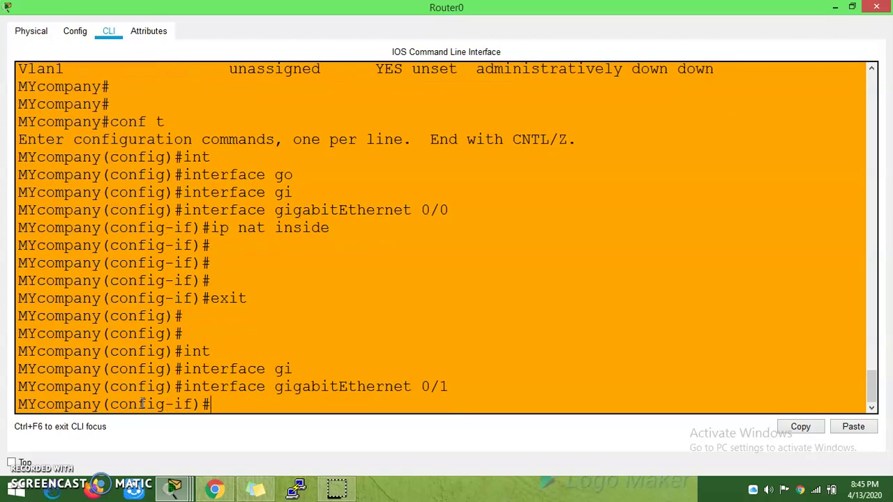
{"action": "type", "text": "ip nat outsid"}
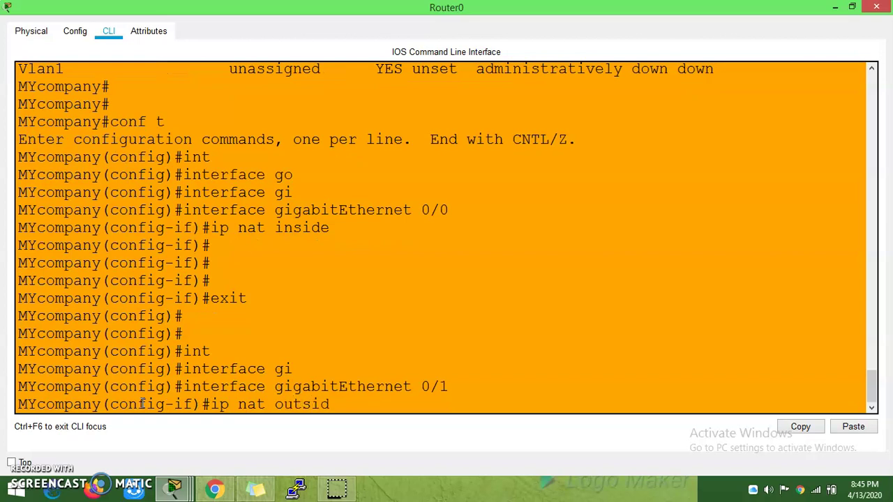
{"action": "type", "text": "e"}
{"action": "key", "text": "Return"}
{"action": "key", "text": "Return"}
{"action": "key", "text": "Return"}
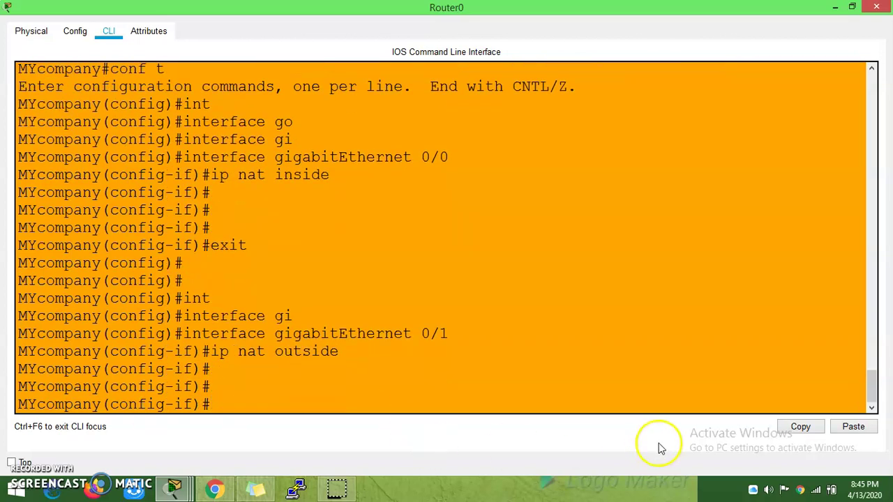
{"action": "left_click_drag", "start_coordinate": [869, 383], "coordinate": [861, 283]}
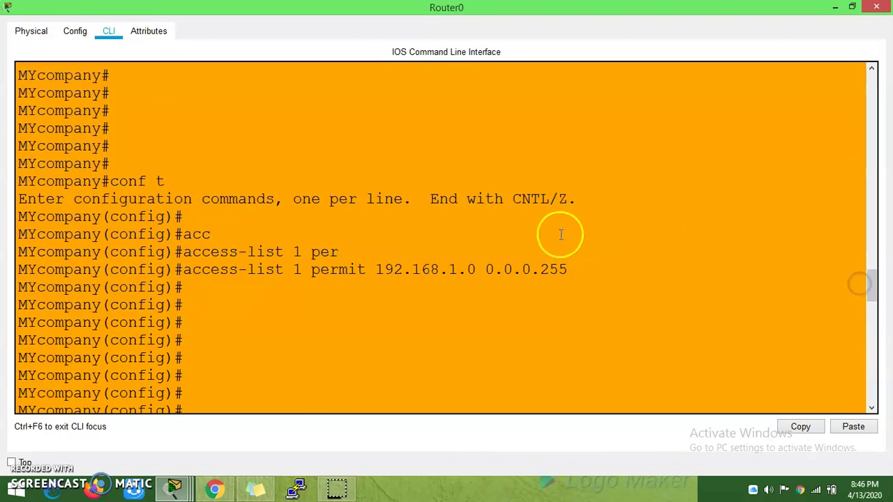
{"action": "left_click_drag", "start_coordinate": [569, 272], "coordinate": [293, 272]}
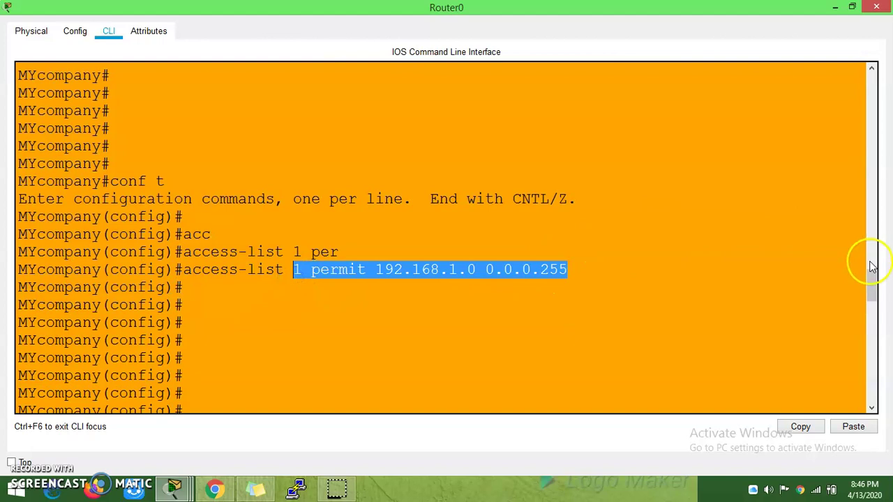
{"action": "left_click_drag", "start_coordinate": [871, 265], "coordinate": [871, 310]}
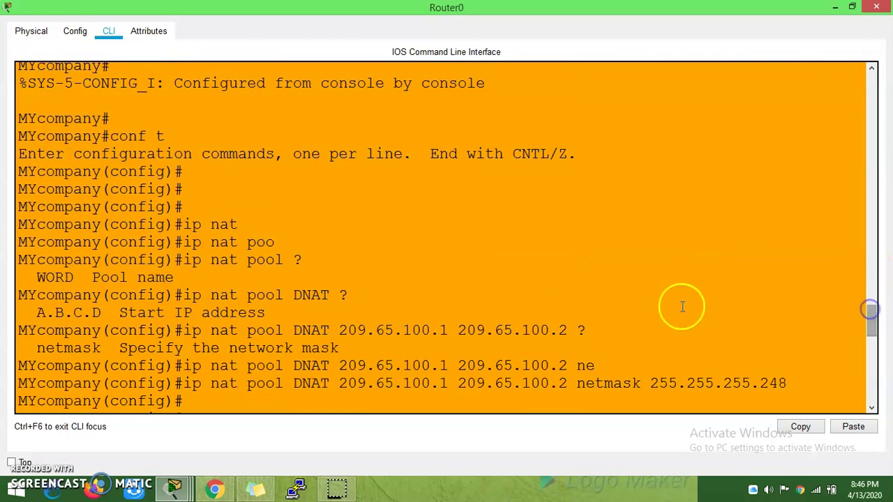
{"action": "left_click_drag", "start_coordinate": [229, 366], "coordinate": [703, 342]}
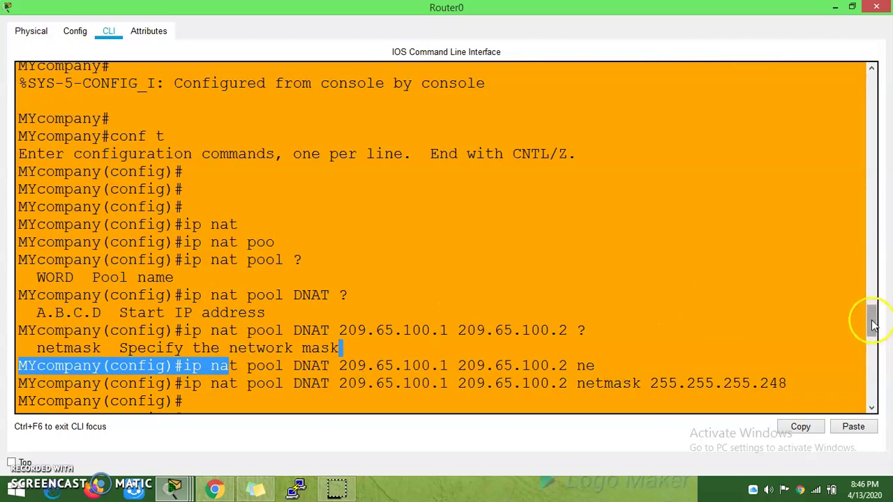
{"action": "left_click_drag", "start_coordinate": [874, 324], "coordinate": [871, 399]}
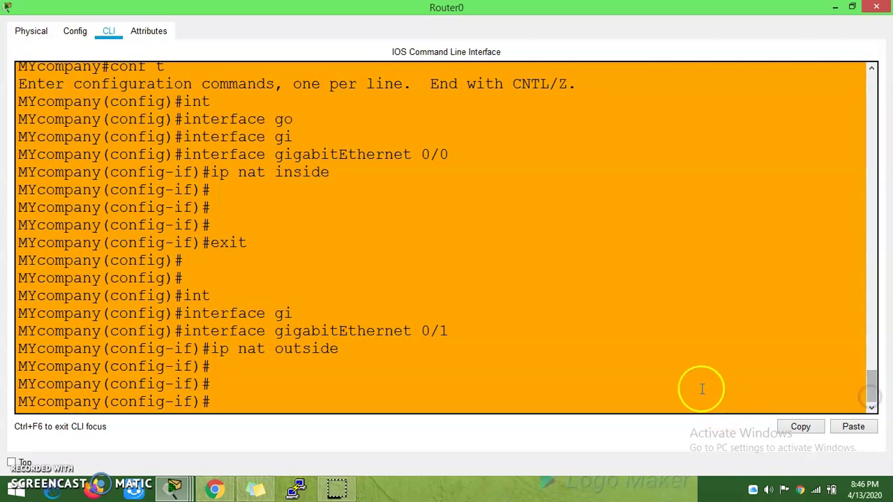
Add the rule 'ip nat inside source list 1 pool DNAT' in global configuration
{"action": "type", "text": "exit"}
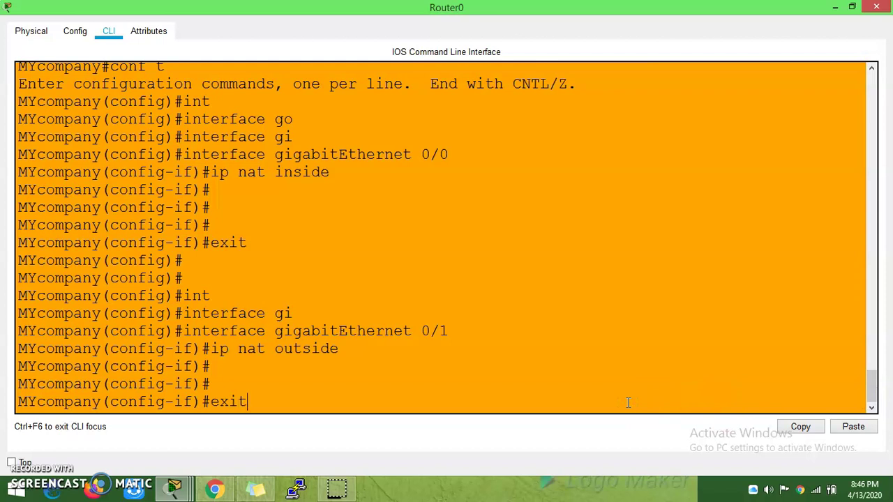
{"action": "key", "text": "Return"}
{"action": "type", "text": "ip"}
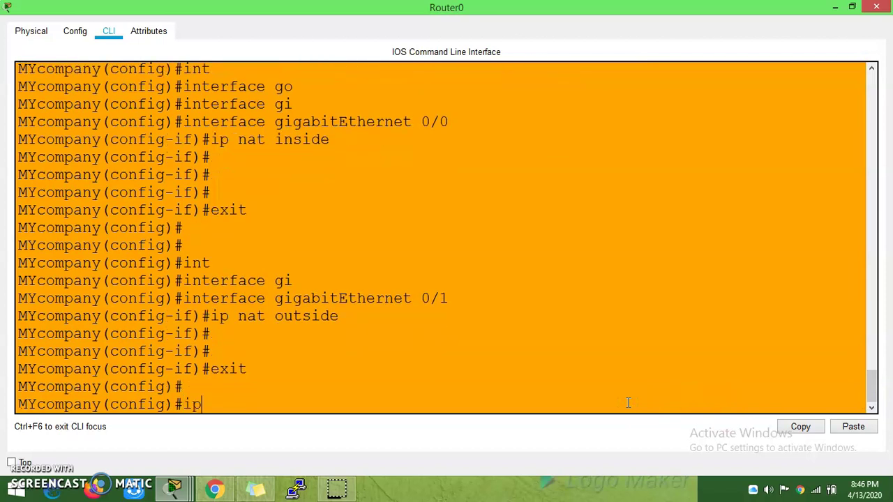
{"action": "type", "text": " nat insi"}
{"action": "key", "text": "Tab"}
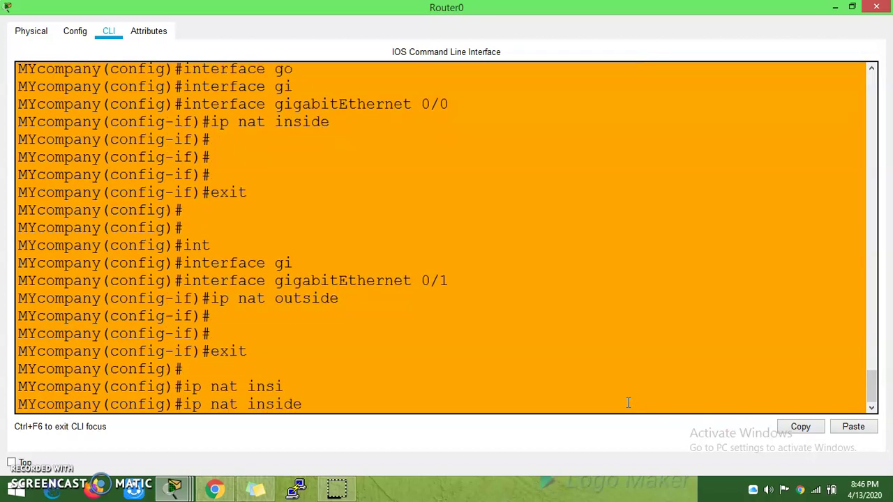
{"action": "type", "text": "so"}
{"action": "key", "text": "Tab"}
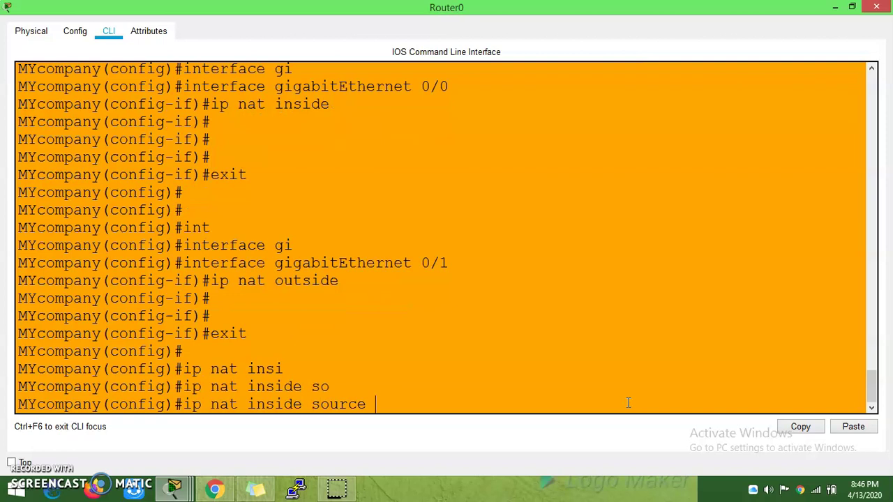
{"action": "type", "text": "li"}
{"action": "key", "text": "Tab"}
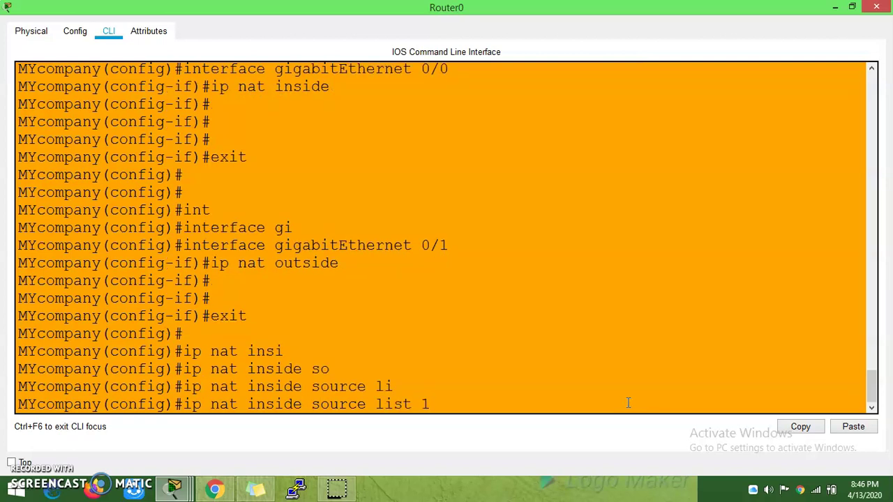
{"action": "type", "text": "1 ?"}
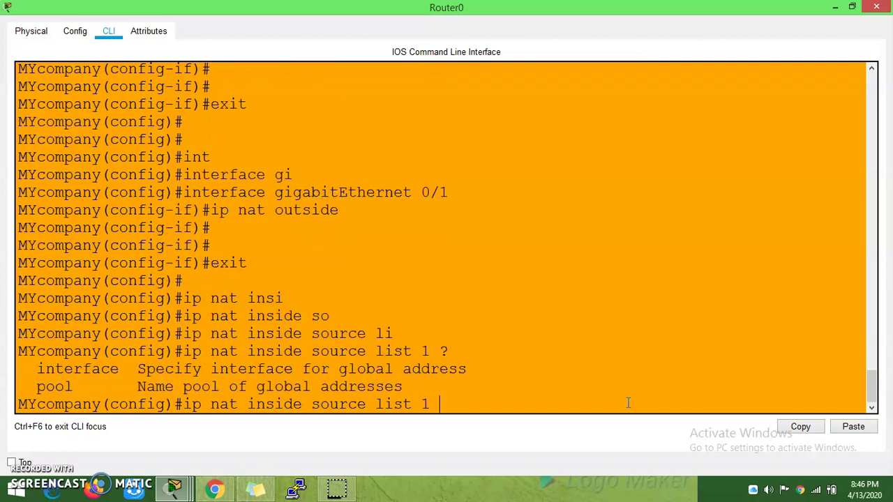
{"action": "type", "text": "poo"}
{"action": "key", "text": "Tab"}
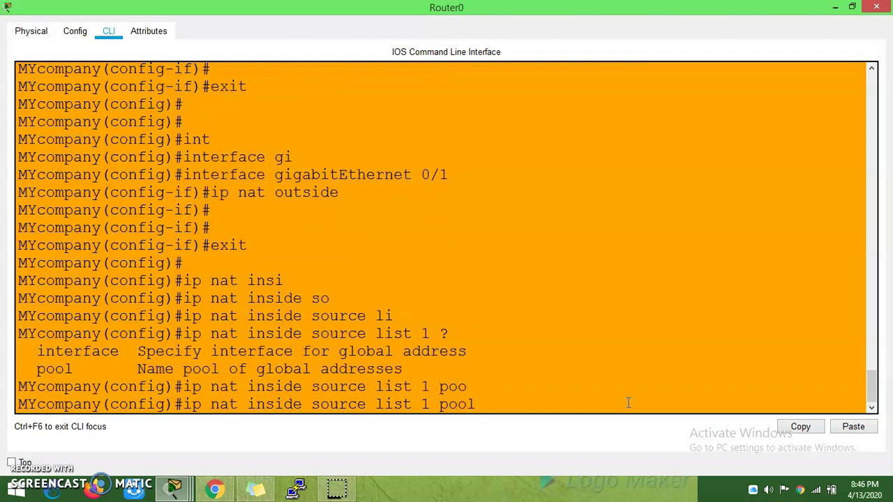
{"action": "type", "text": "DNAT ?"}
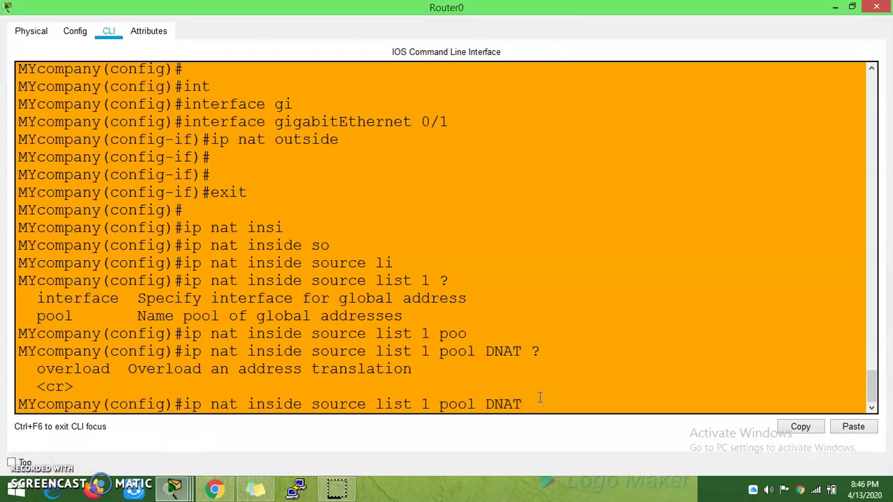
{"action": "key", "text": "Return"}
{"action": "key", "text": "Return"}
{"action": "key", "text": "Return"}
{"action": "key", "text": "Return"}
{"action": "key", "text": "Return"}
{"action": "key", "text": "Return"}
{"action": "key", "text": "Return"}
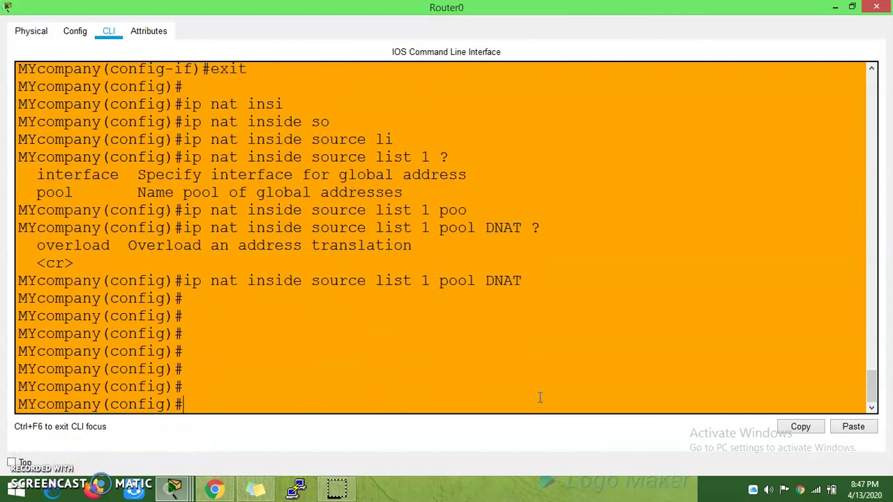
Leave configuration mode and display the NAT translations table
{"action": "key", "text": "ctrl+z"}
{"action": "key", "text": "Return"}
{"action": "key", "text": "Return"}
{"action": "key", "text": "Return"}
{"action": "key", "text": "Return"}
{"action": "type", "text": "sh ip nat tarn"}
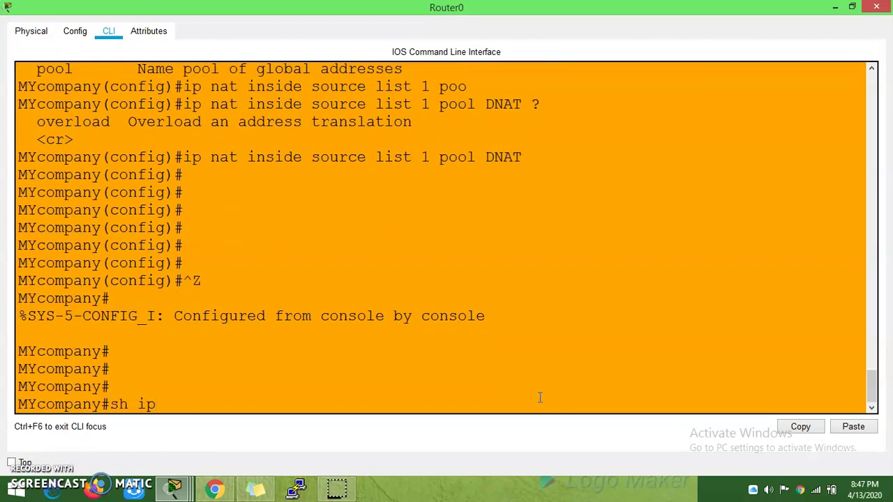
{"action": "key", "text": "Tab"}
{"action": "key", "text": "BackSpace"}
{"action": "key", "text": "BackSpace"}
{"action": "key", "text": "BackSpace"}
{"action": "type", "text": "ran"}
{"action": "key", "text": "Tab"}
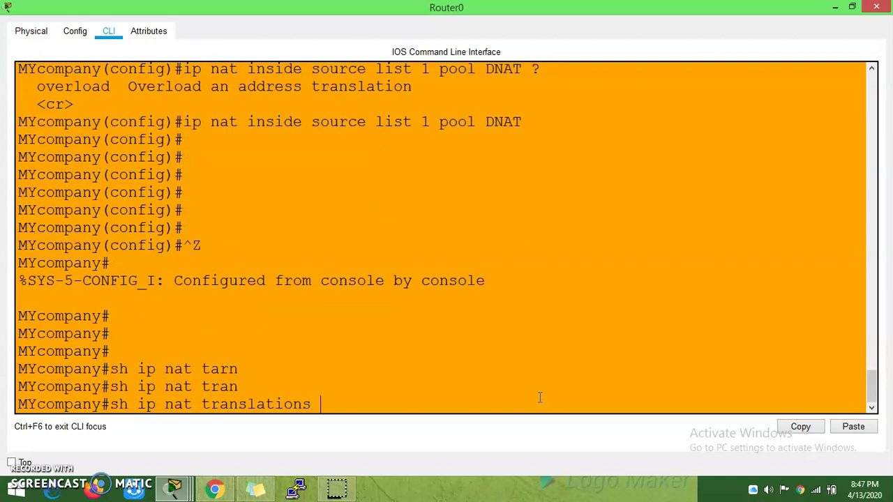
{"action": "key", "text": "Return"}
{"action": "key", "text": "Return"}
{"action": "key", "text": "Return"}
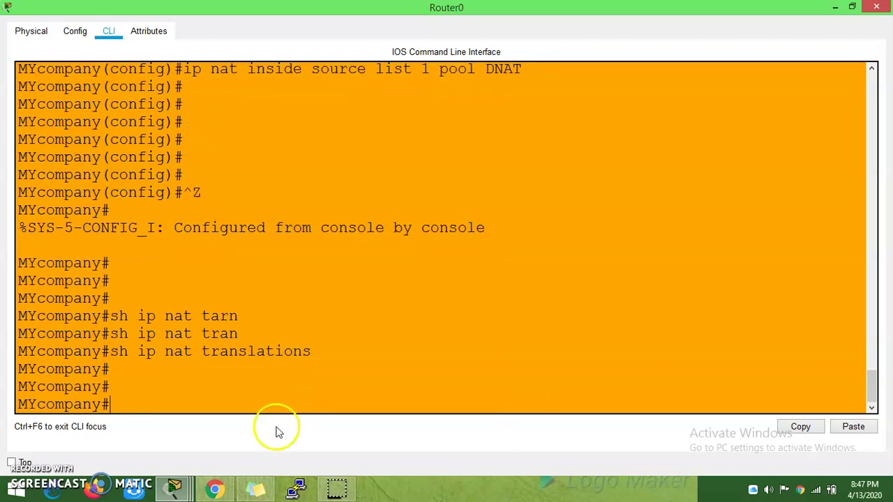
Bring the topology forward and review PC0's IP configuration
{"action": "mouse_move", "coordinate": [173, 488]}
{"action": "left_click", "coordinate": [105, 418]}
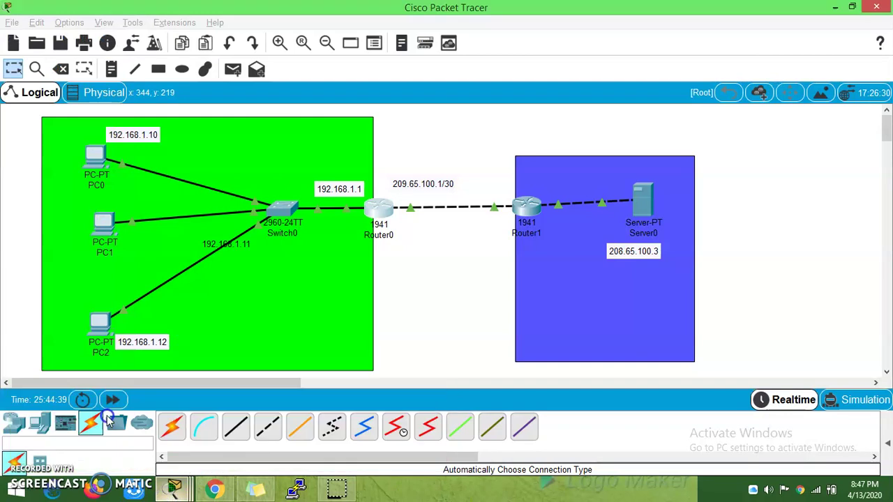
{"action": "left_click", "coordinate": [96, 153]}
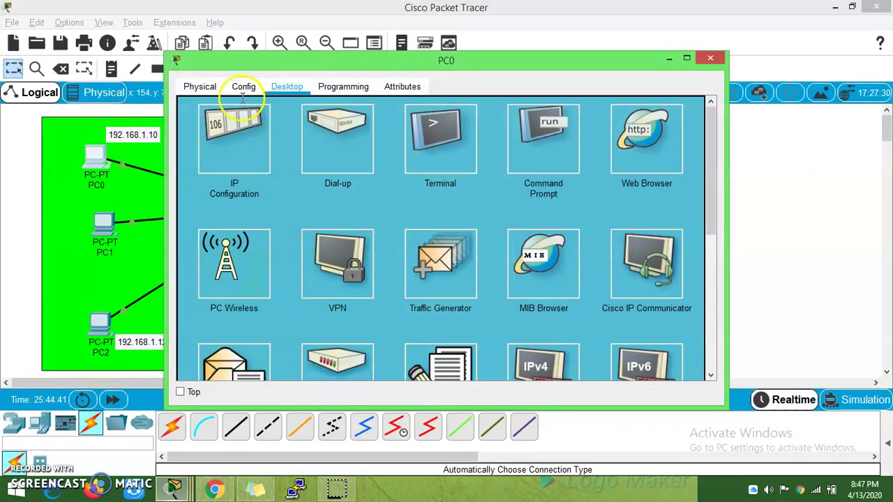
{"action": "left_click", "coordinate": [243, 137]}
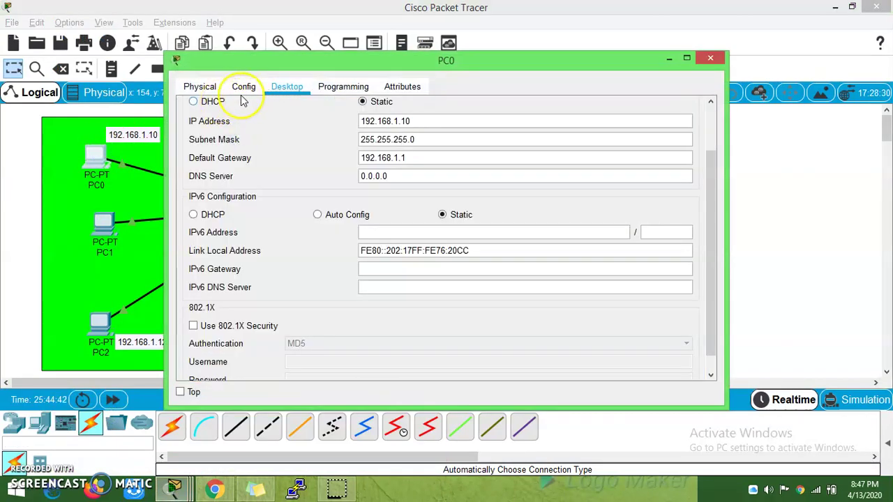
{"action": "left_click_drag", "start_coordinate": [713, 167], "coordinate": [711, 123]}
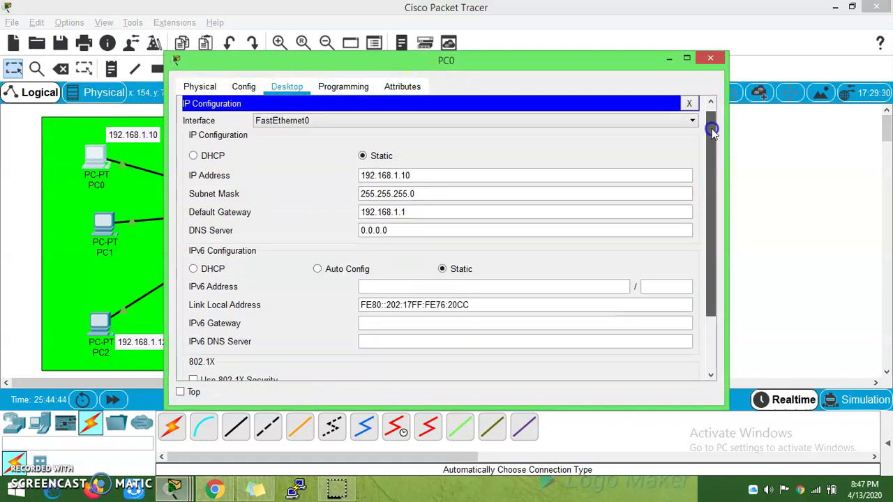
{"action": "left_click", "coordinate": [688, 108]}
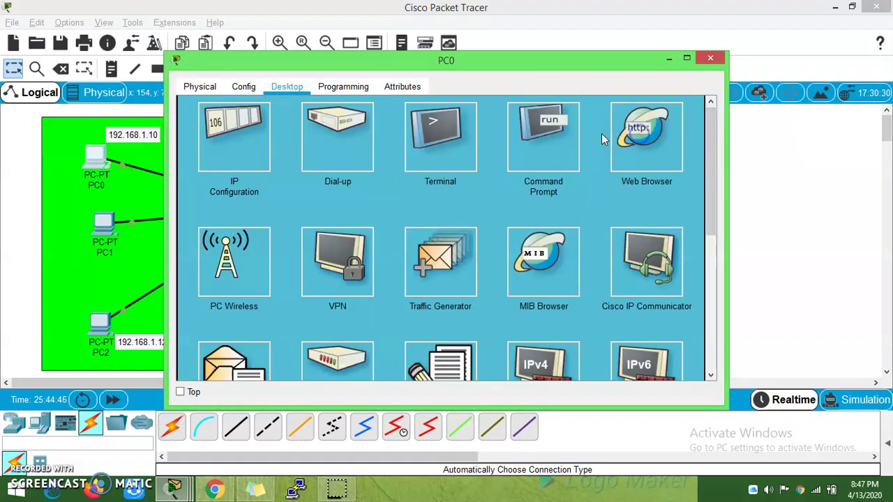
Load the server page at 208.65.100.3 in PC0's web browser
{"action": "left_click", "coordinate": [639, 133]}
{"action": "left_click", "coordinate": [565, 124]}
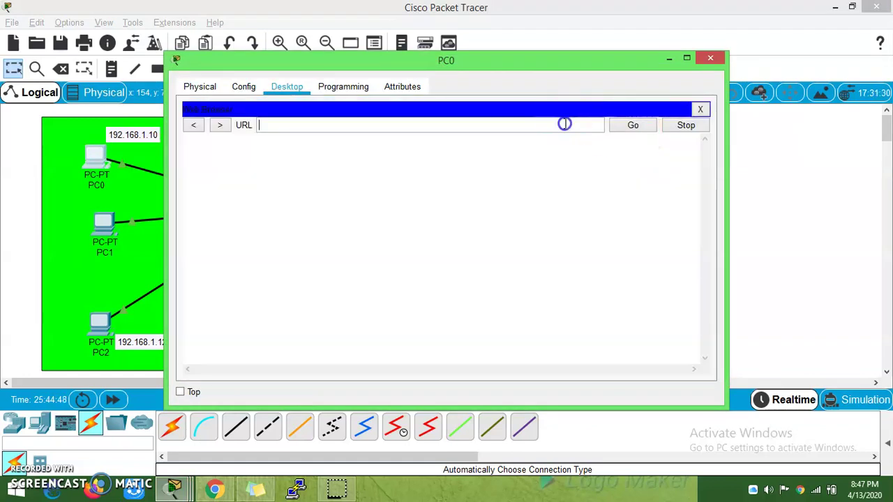
{"action": "type", "text": "208.65.100.3"}
{"action": "key", "text": "Return"}
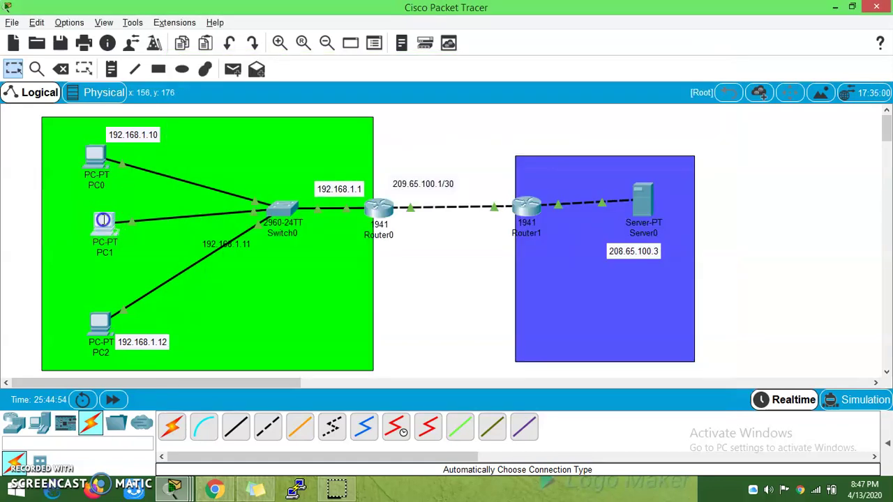
Load 208.65.100.3 in PC1's web browser, then close the browser
{"action": "left_click", "coordinate": [104, 221]}
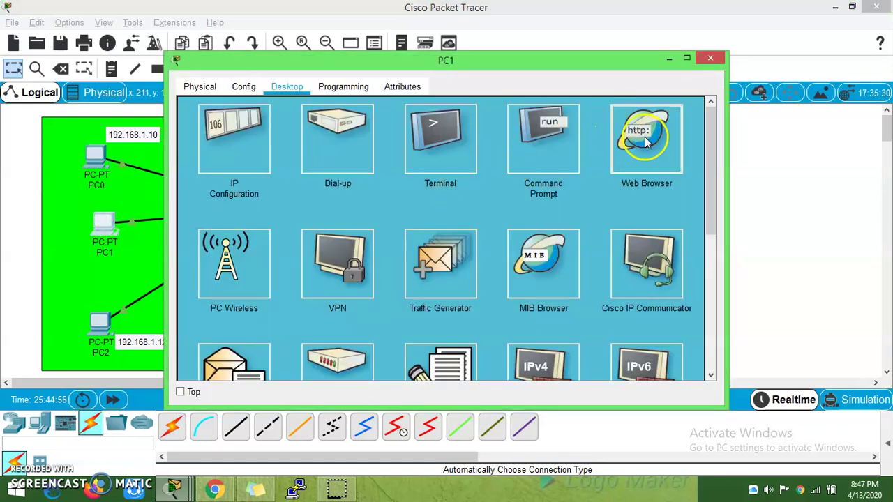
{"action": "left_click", "coordinate": [616, 137]}
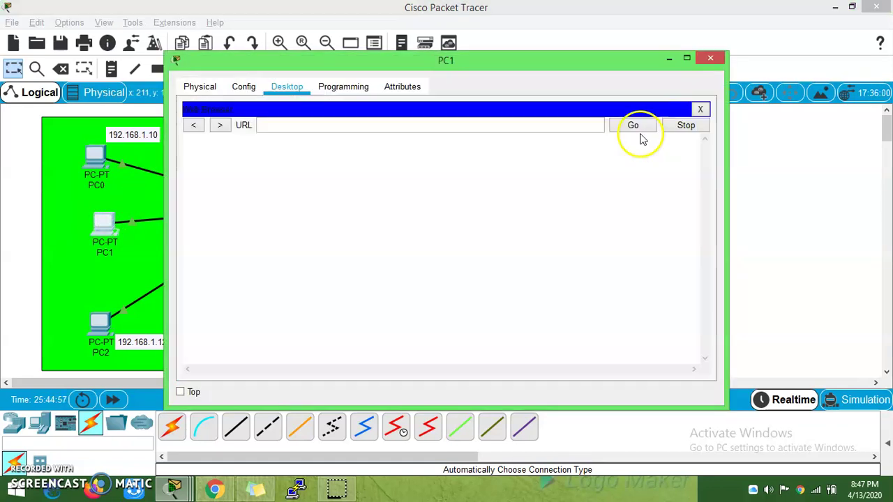
{"action": "left_click", "coordinate": [563, 126]}
{"action": "type", "text": "208.65."}
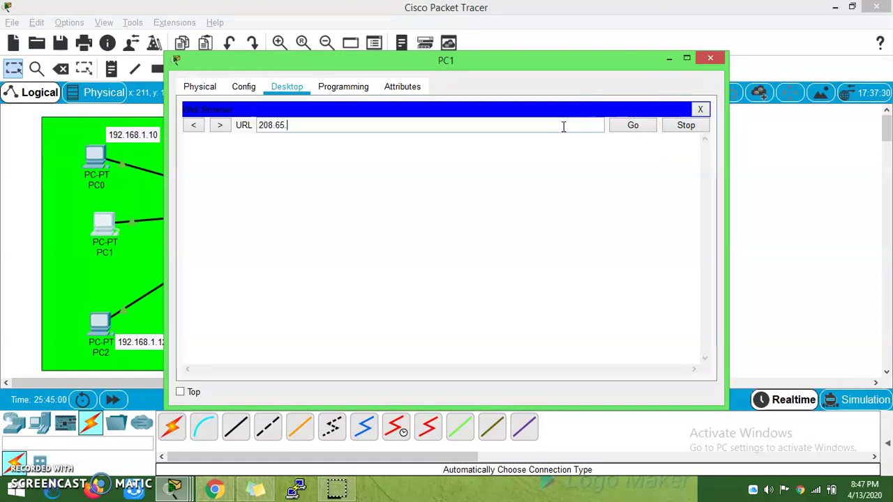
{"action": "type", "text": "100.3"}
{"action": "key", "text": "Return"}
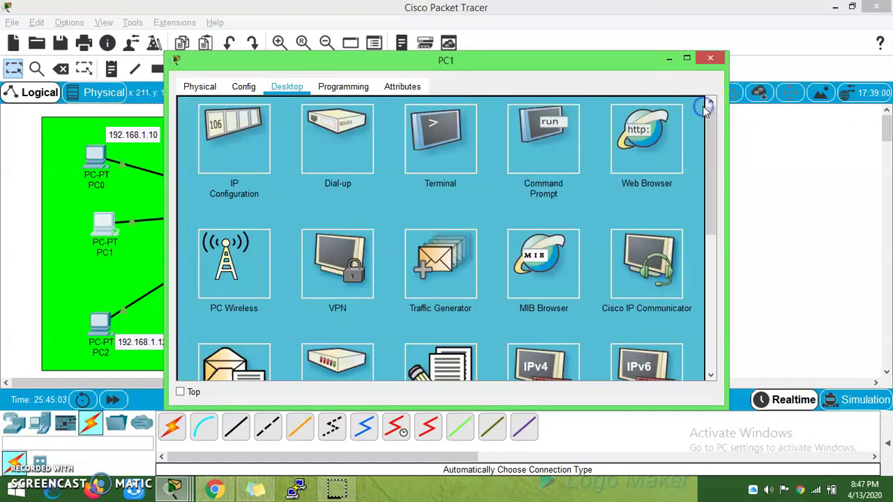
{"action": "left_click", "coordinate": [701, 109]}
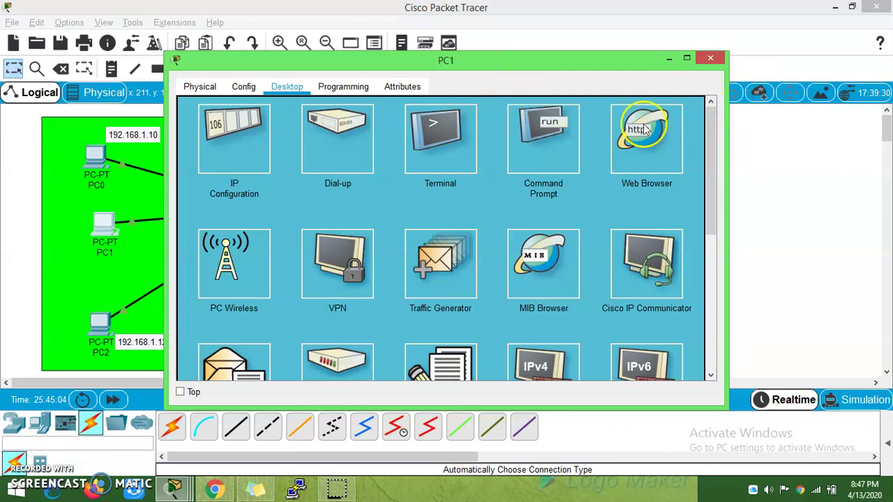
Close PC1's window and browse from PC2 to 208.65.100.3, which returns Request Timeout
{"action": "left_click", "coordinate": [710, 59]}
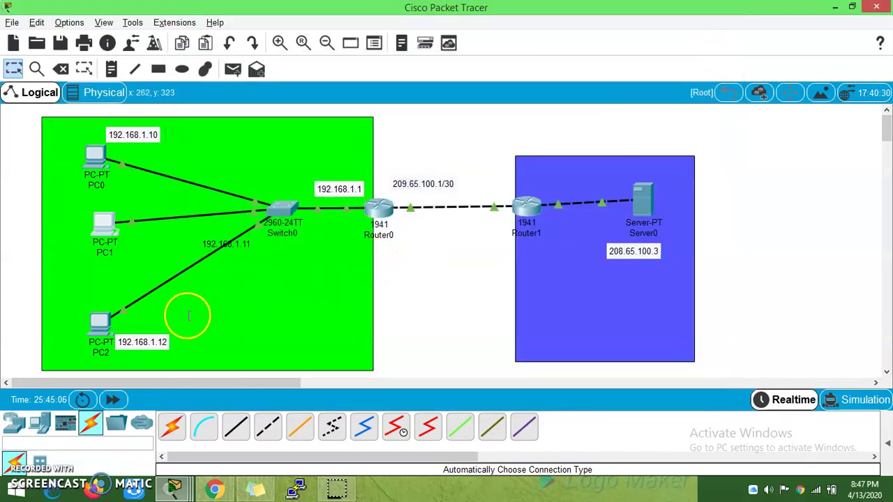
{"action": "left_click", "coordinate": [99, 320]}
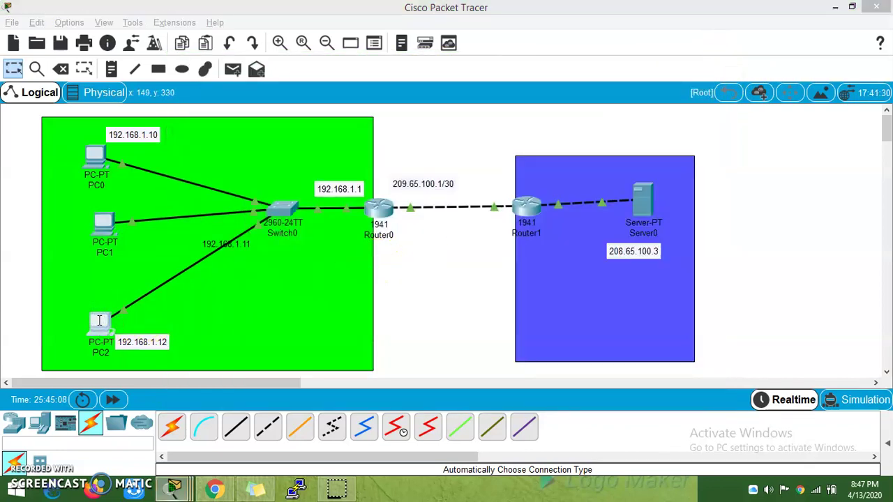
{"action": "left_click", "coordinate": [670, 149]}
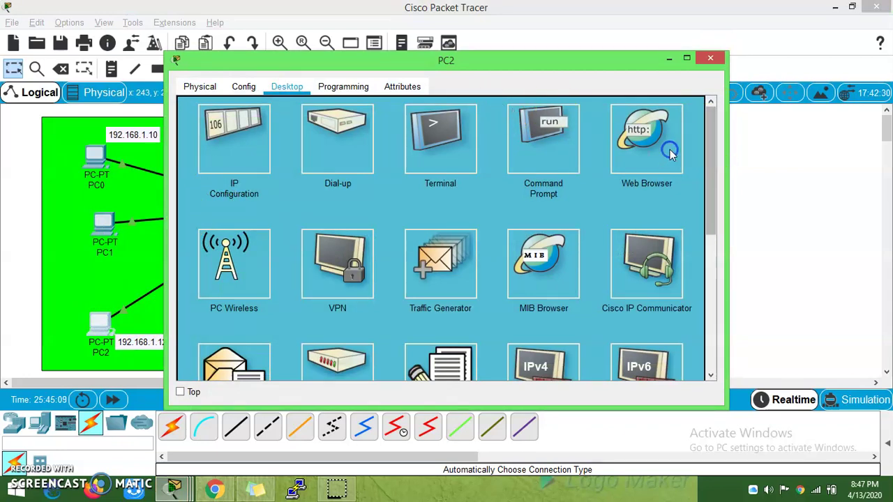
{"action": "left_click", "coordinate": [641, 129]}
{"action": "left_click", "coordinate": [580, 125]}
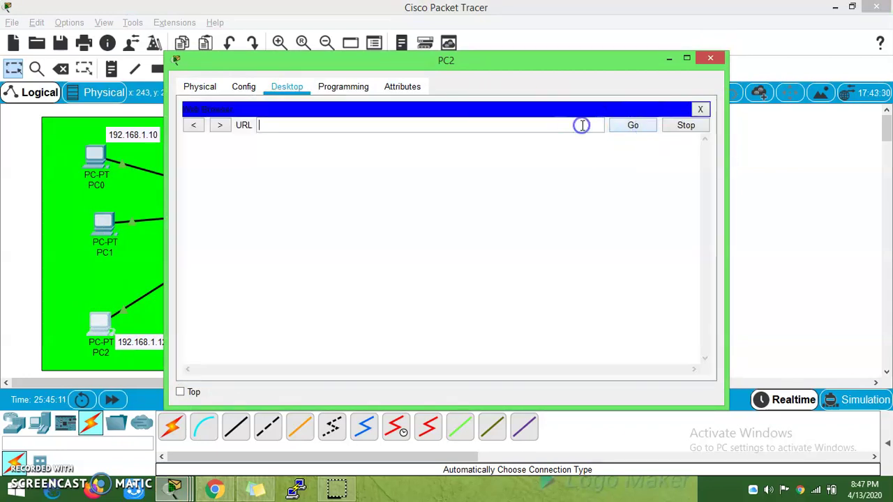
{"action": "type", "text": "208.65.100.3"}
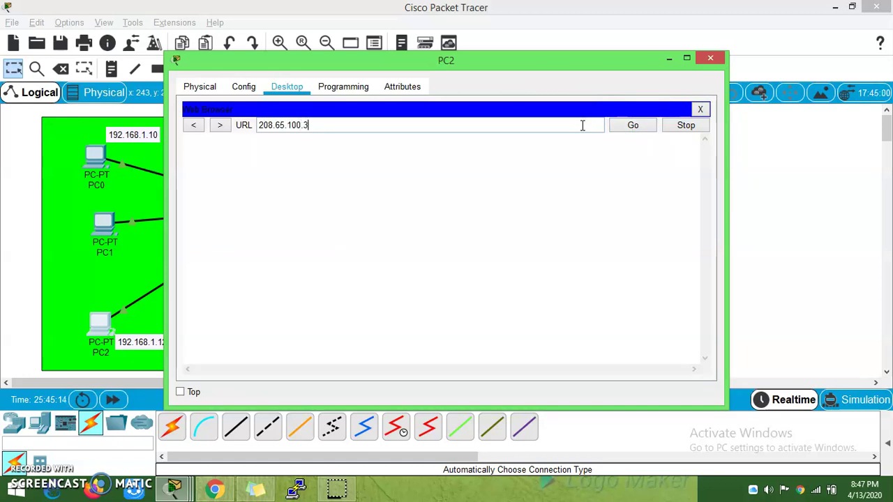
{"action": "key", "text": "Return"}
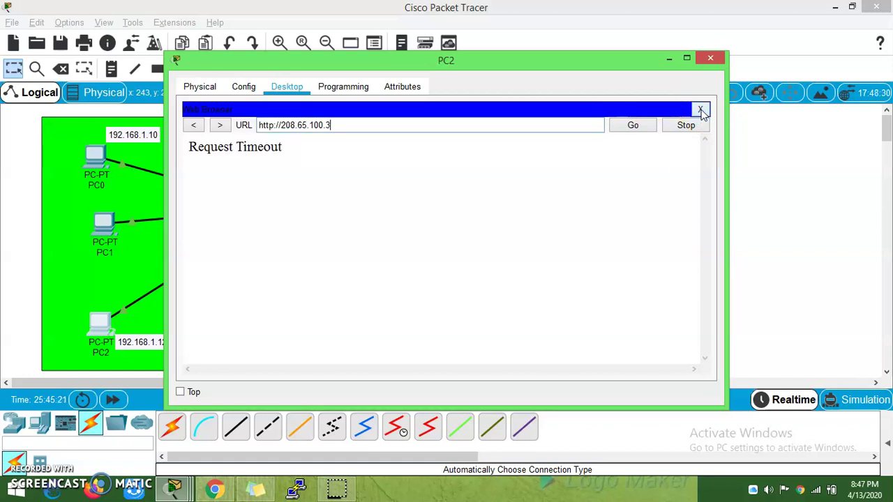
Change PC2's default gateway from 0.0.0.0 to 192.168.1.1
{"action": "left_click", "coordinate": [700, 111]}
{"action": "left_click", "coordinate": [251, 145]}
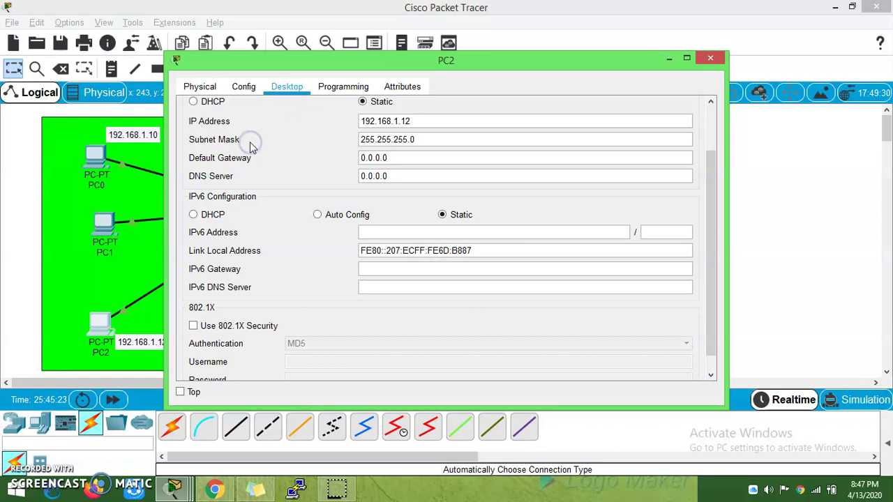
{"action": "left_click_drag", "start_coordinate": [387, 157], "coordinate": [334, 163]}
{"action": "type", "text": "19"}
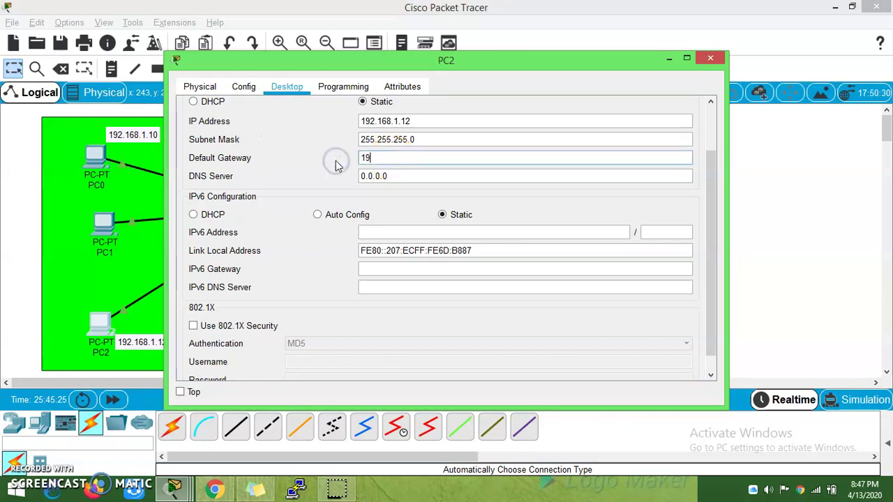
{"action": "type", "text": "2.168.1.1"}
{"action": "left_click", "coordinate": [399, 158]}
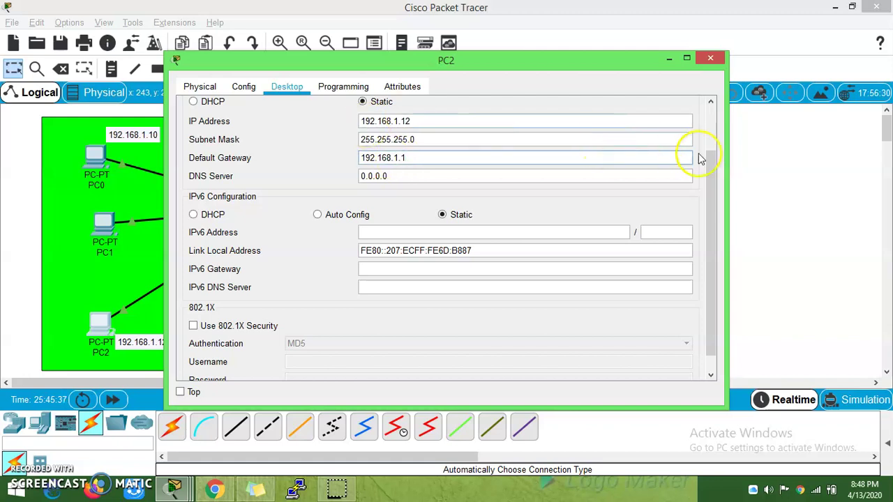
{"action": "left_click_drag", "start_coordinate": [710, 175], "coordinate": [712, 108]}
{"action": "left_click", "coordinate": [689, 110]}
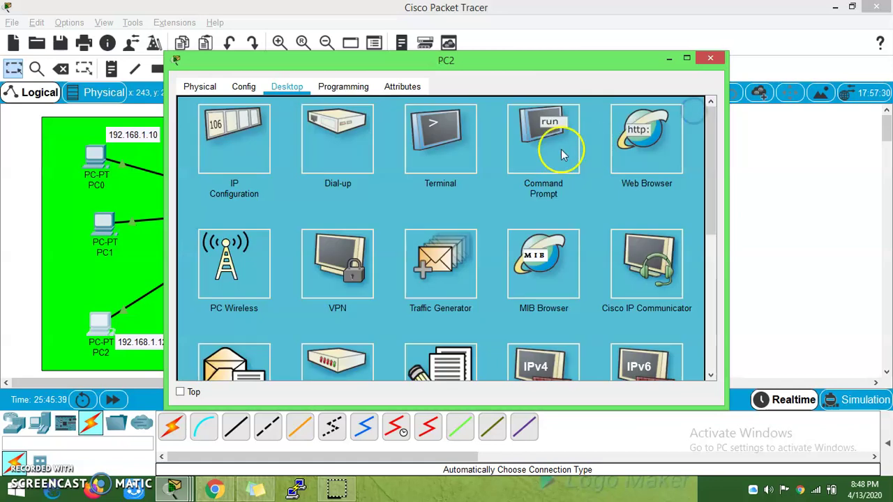
Retry loading 208.65.100.3 in PC2's browser; it still times out
{"action": "left_click", "coordinate": [672, 155]}
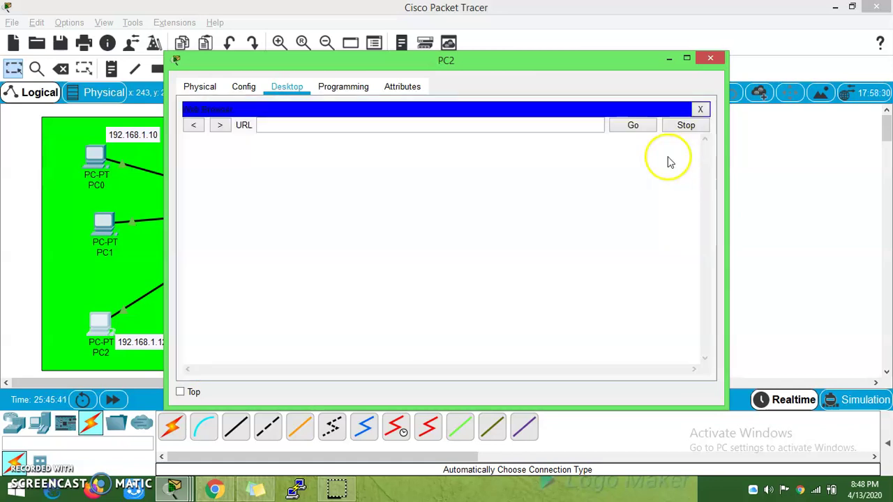
{"action": "type", "text": "208."}
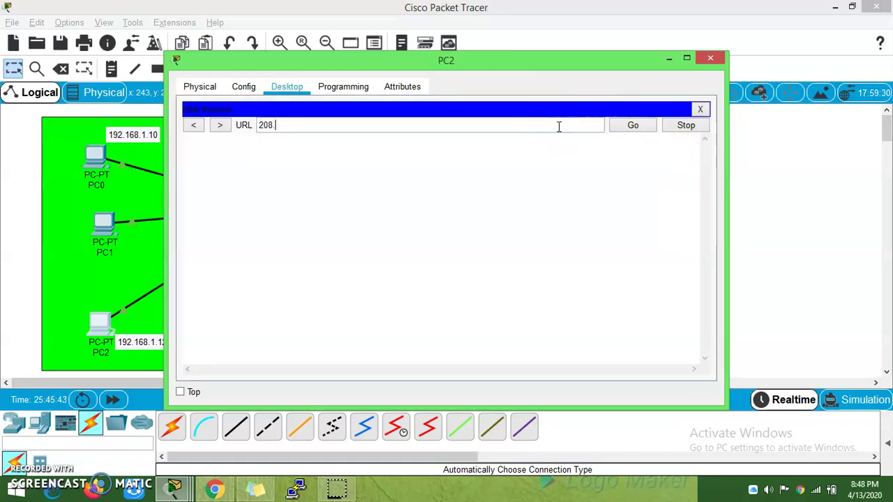
{"action": "type", "text": "65.100"}
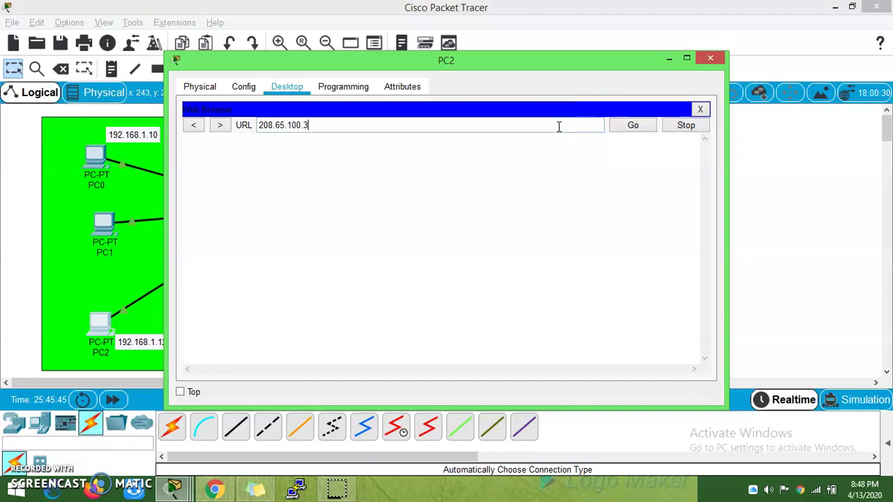
{"action": "type", "text": ".3"}
{"action": "key", "text": "Return"}
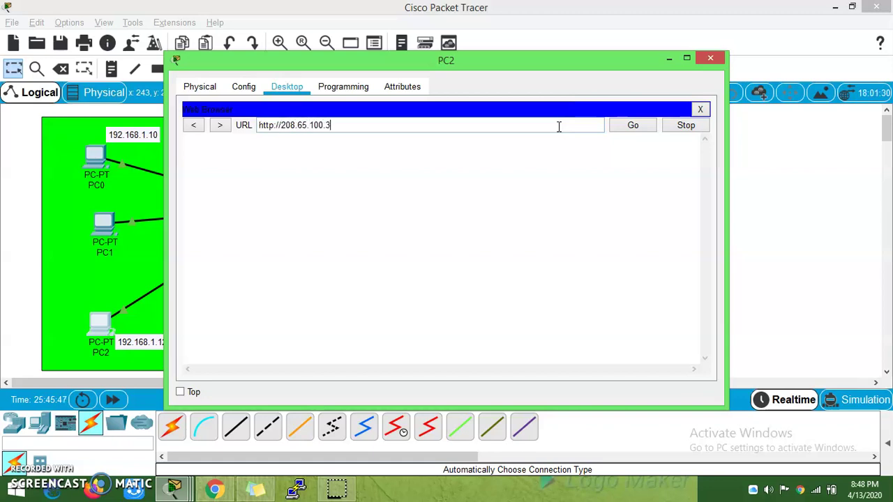
{"action": "left_click", "coordinate": [617, 126]}
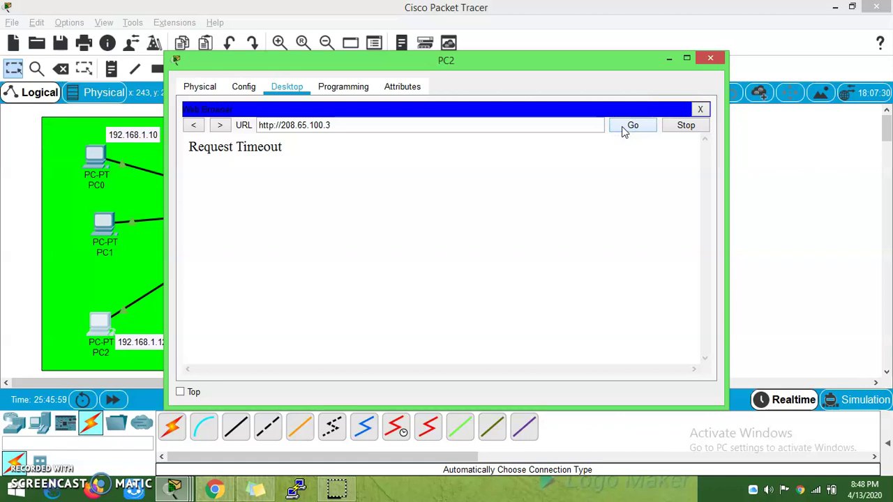
From PC2's command prompt, ping gateway 192.168.1.1 (replies) and server 208.65.100.3 (times out)
{"action": "left_click_drag", "start_coordinate": [533, 65], "coordinate": [718, 55]}
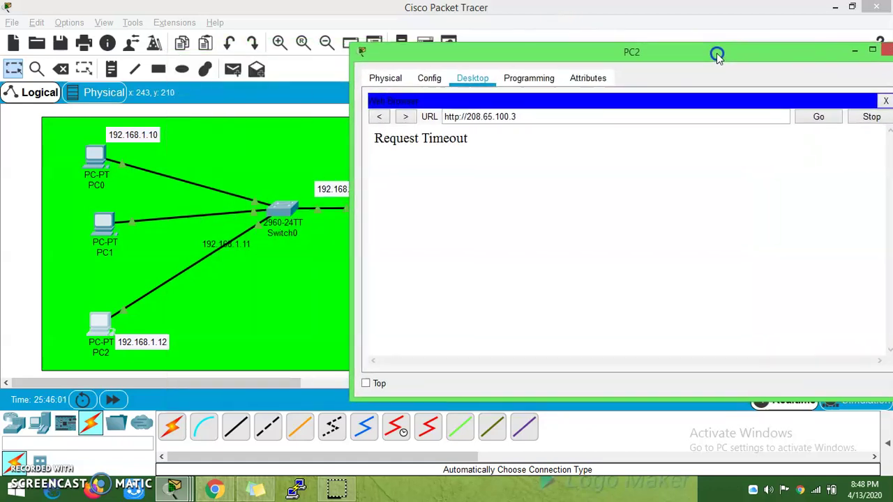
{"action": "left_click", "coordinate": [385, 77]}
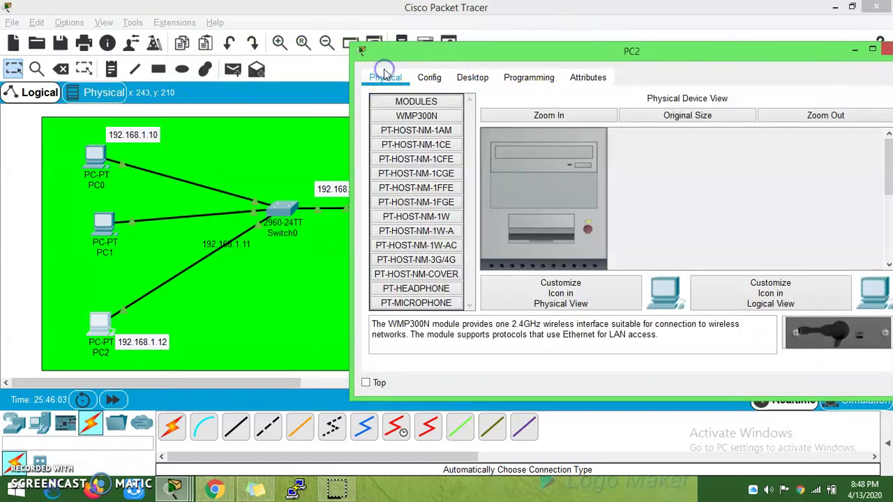
{"action": "left_click", "coordinate": [472, 76]}
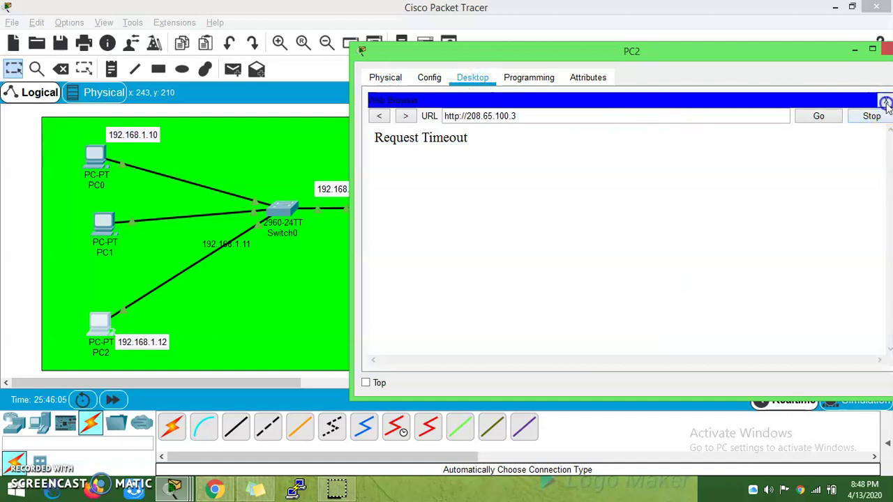
{"action": "left_click", "coordinate": [885, 100]}
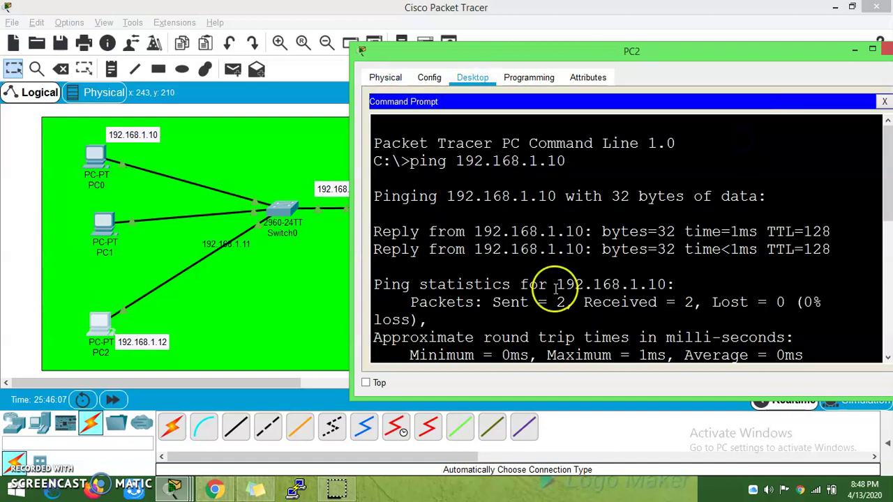
{"action": "key", "text": "Return"}
{"action": "key", "text": "Return"}
{"action": "key", "text": "Return"}
{"action": "key", "text": "Return"}
{"action": "type", "text": "ping 192.168.1.1"}
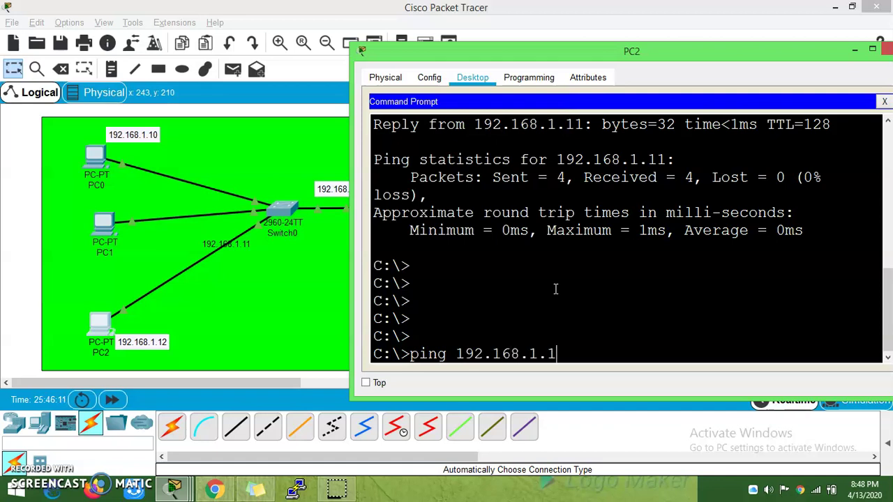
{"action": "key", "text": "Return"}
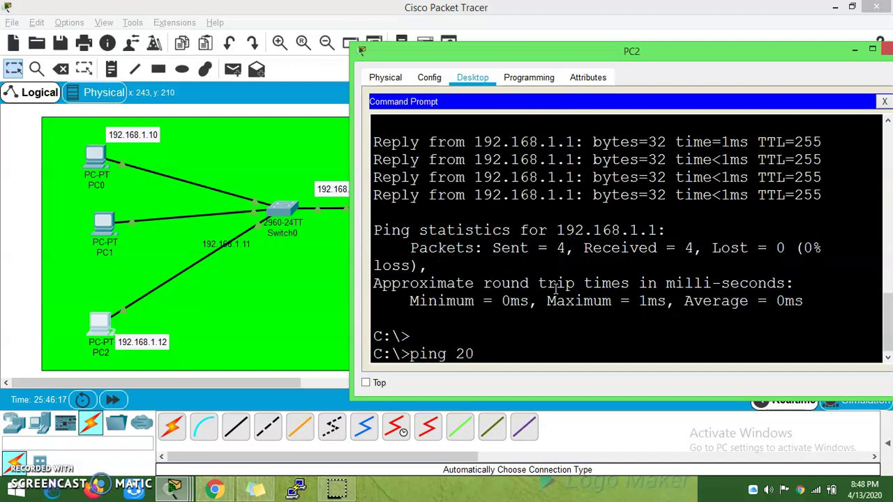
{"action": "type", "text": "ping 208.65.100.3"}
{"action": "key", "text": "Return"}
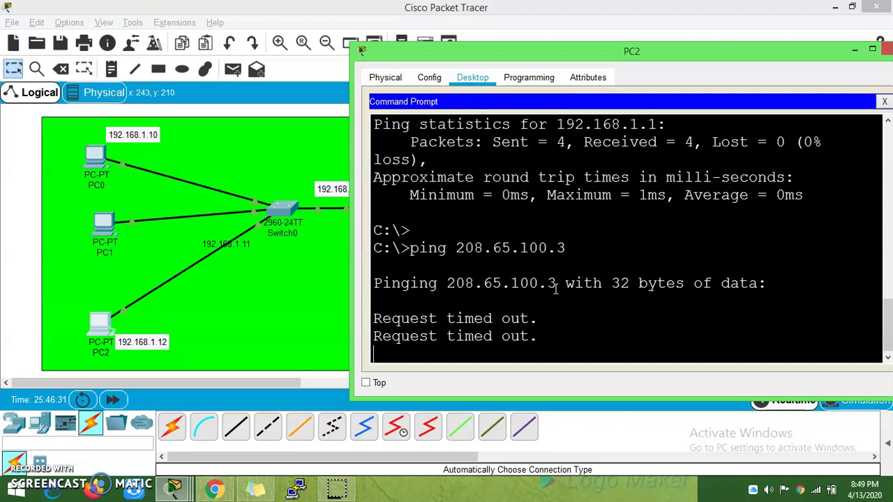
Run 'show ip nat translations' in Router0's maximized CLI
{"action": "left_click", "coordinate": [316, 279]}
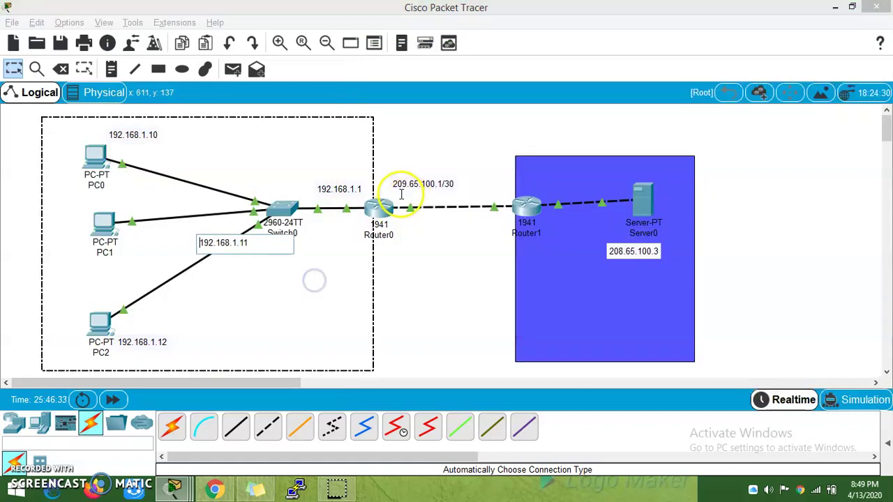
{"action": "left_click", "coordinate": [382, 207]}
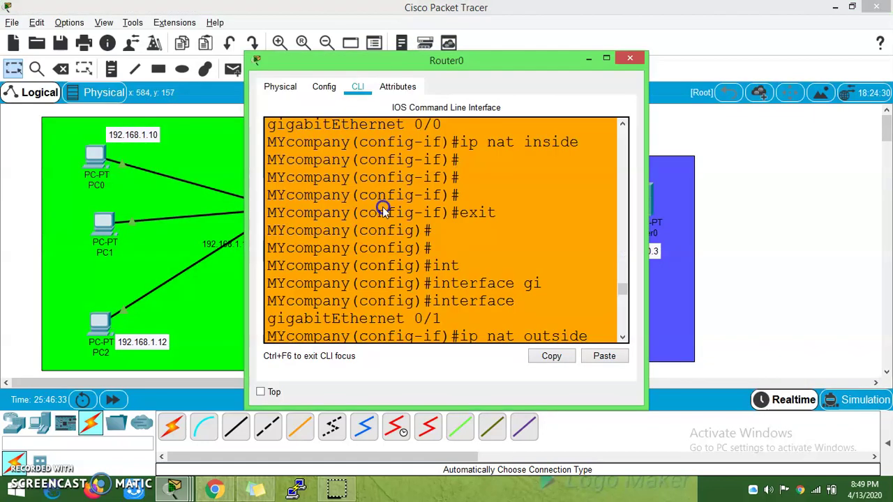
{"action": "left_click", "coordinate": [606, 62]}
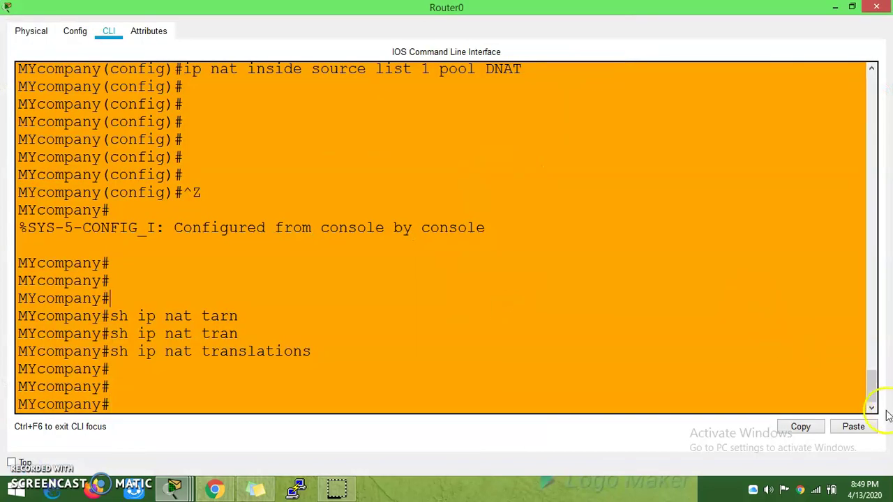
{"action": "left_click_drag", "start_coordinate": [871, 385], "coordinate": [857, 423]}
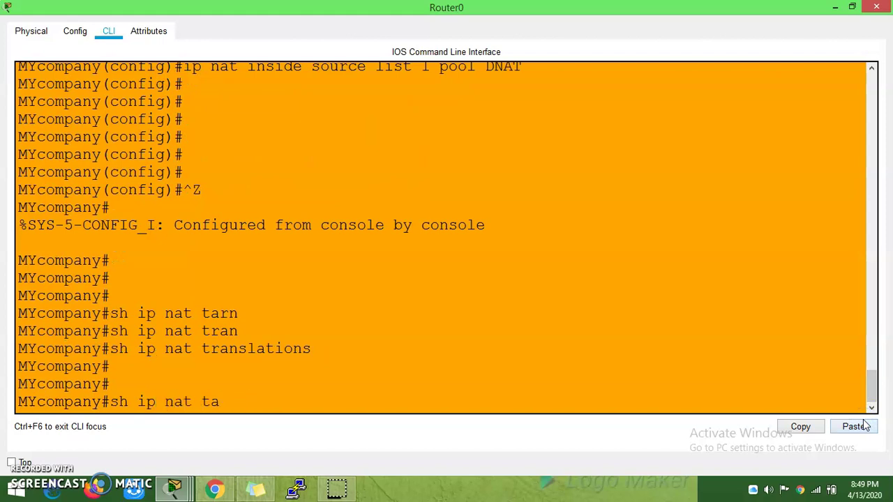
{"action": "type", "text": "ran"}
{"action": "key", "text": "Tab"}
{"action": "key", "text": "Return"}
{"action": "key", "text": "Return"}
{"action": "key", "text": "Return"}
{"action": "key", "text": "Return"}
{"action": "key", "text": "Return"}
{"action": "key", "text": "Return"}
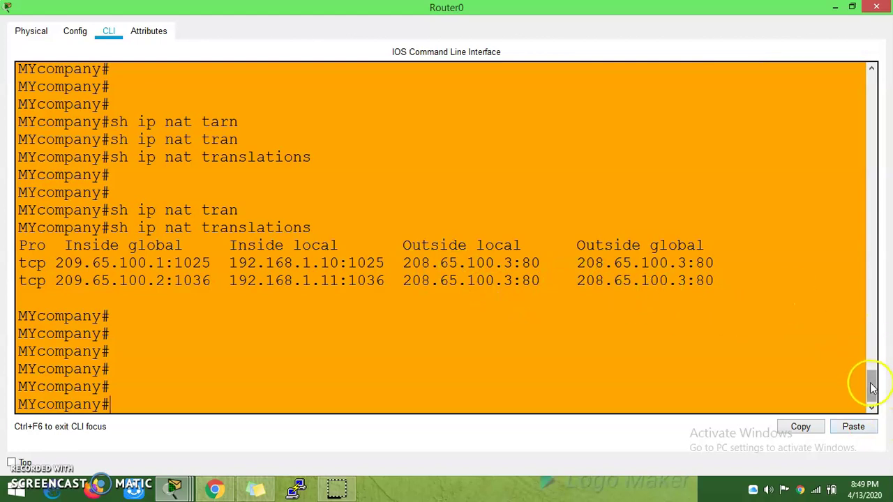
Scroll up to the ip nat pool line and highlight its last address 209.65.100.2
{"action": "left_click_drag", "start_coordinate": [870, 379], "coordinate": [867, 259]}
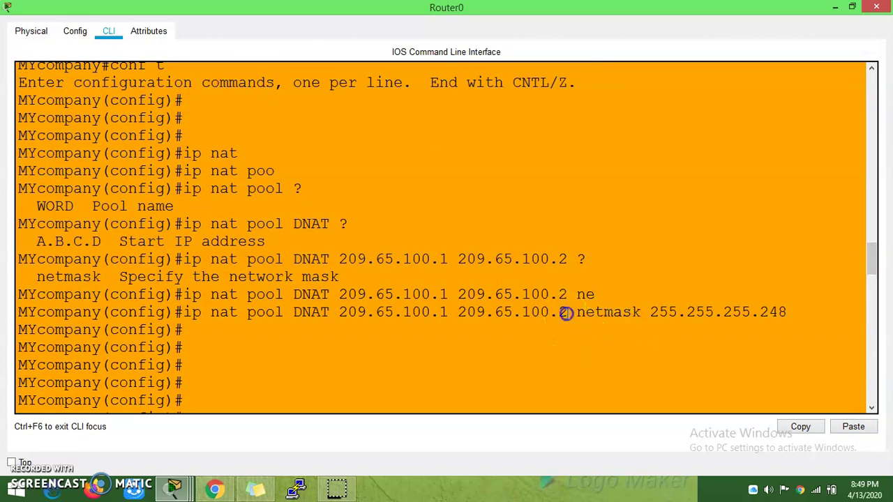
{"action": "left_click_drag", "start_coordinate": [567, 313], "coordinate": [475, 307]}
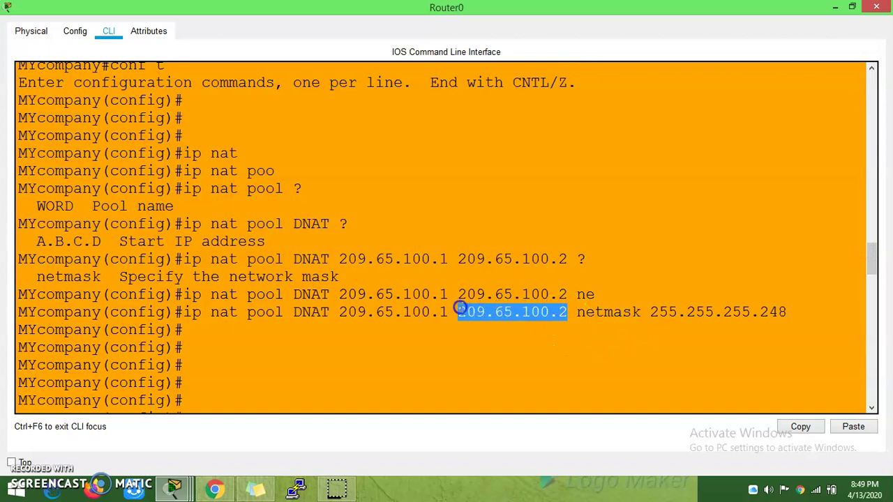
{"action": "left_click", "coordinate": [672, 319]}
{"action": "left_click_drag", "start_coordinate": [871, 259], "coordinate": [874, 269]}
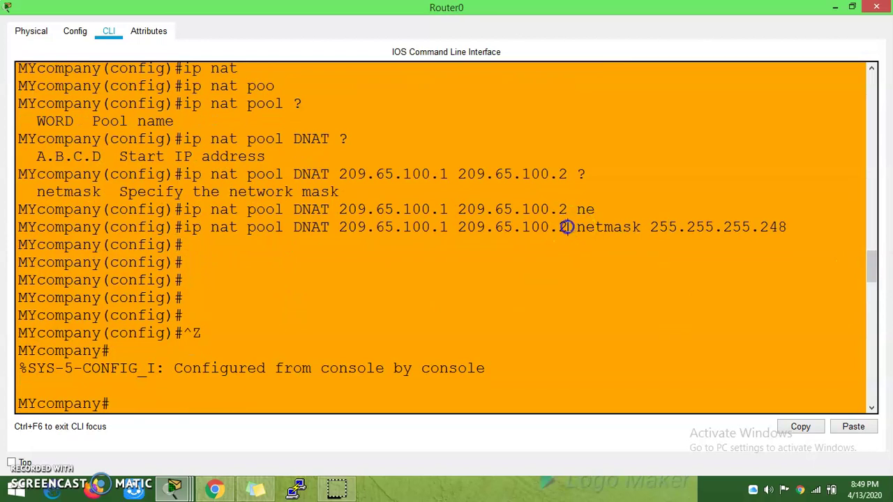
{"action": "left_click_drag", "start_coordinate": [566, 227], "coordinate": [499, 227]}
{"action": "left_click", "coordinate": [489, 253]}
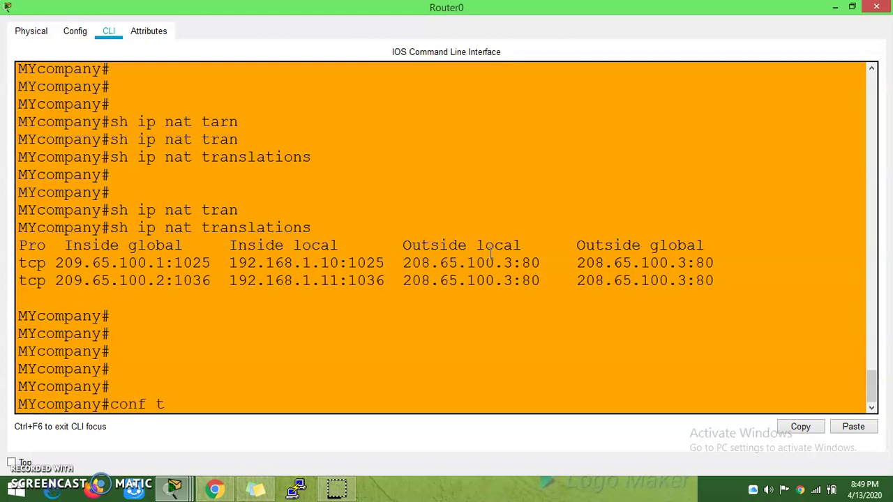
In config mode, run 'no ip nat pool DNAT ...'; the router refuses since the pool is in use
{"action": "key", "text": "Return"}
{"action": "key", "text": "Return"}
{"action": "key", "text": "Return"}
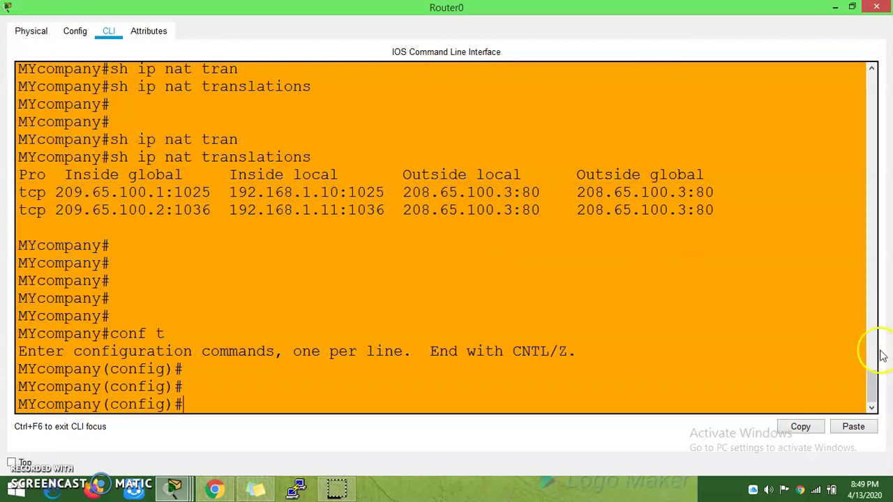
{"action": "left_click_drag", "start_coordinate": [873, 373], "coordinate": [867, 261]}
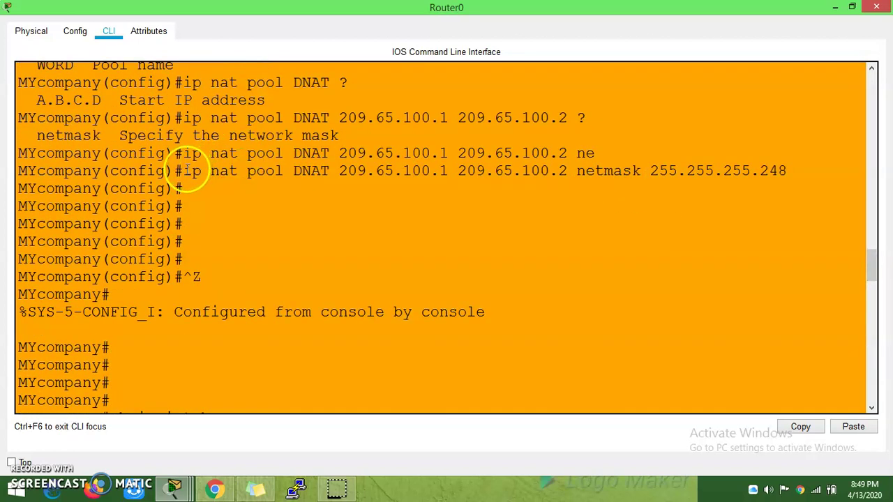
{"action": "left_click_drag", "start_coordinate": [185, 172], "coordinate": [775, 168]}
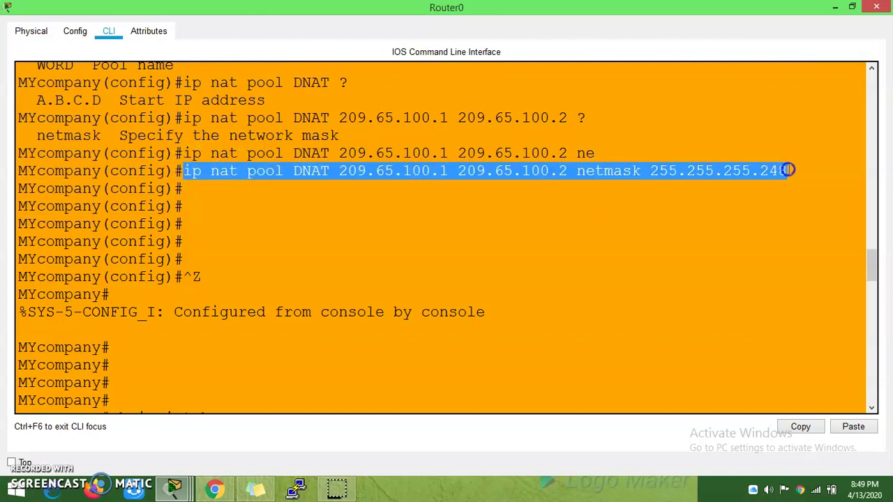
{"action": "right_click", "coordinate": [787, 170]}
{"action": "left_click", "coordinate": [798, 178]}
{"action": "left_click_drag", "start_coordinate": [873, 262], "coordinate": [877, 382]}
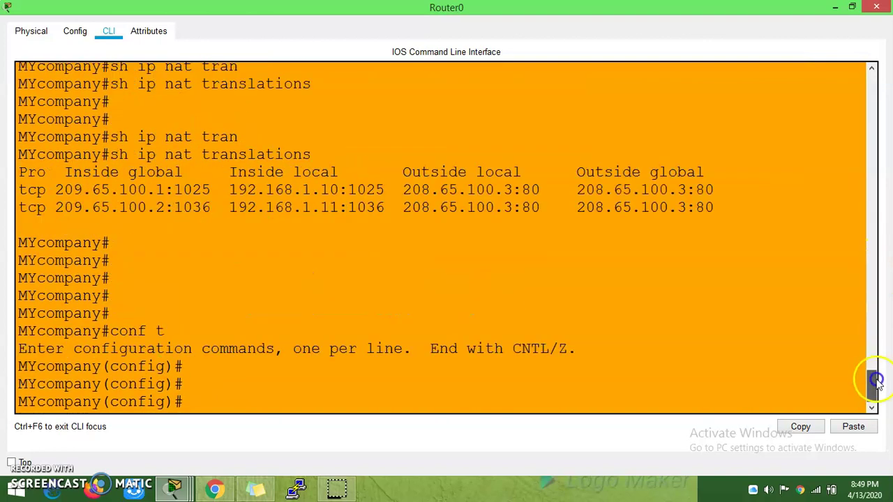
{"action": "left_click", "coordinate": [609, 375]}
{"action": "type", "text": "n"}
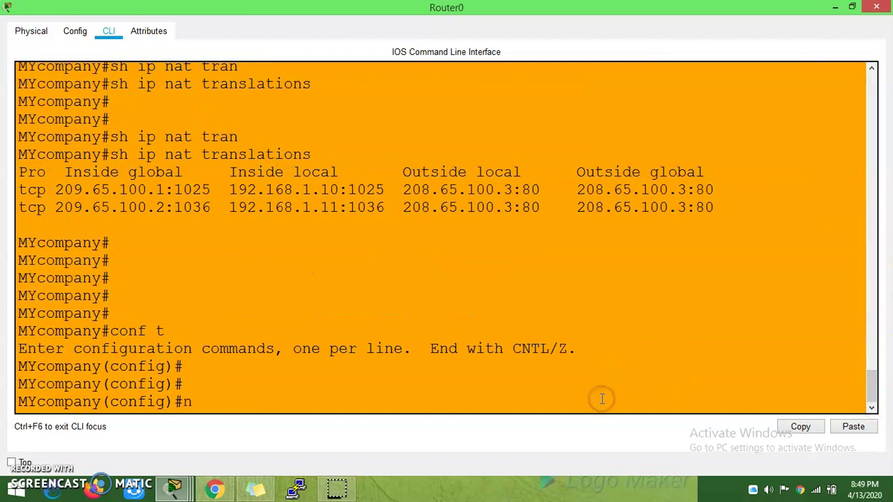
{"action": "type", "text": "o"}
{"action": "right_click", "coordinate": [601, 398]}
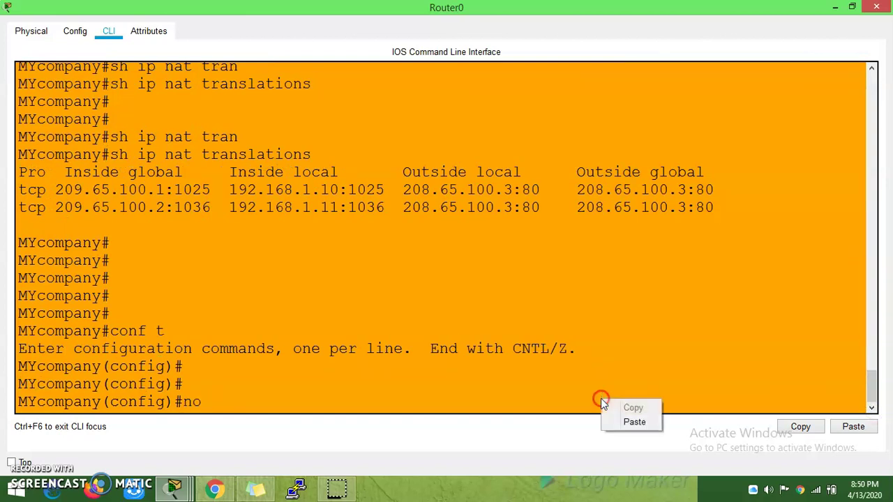
{"action": "left_click", "coordinate": [621, 420]}
{"action": "key", "text": "Return"}
{"action": "key", "text": "Return"}
{"action": "key", "text": "Return"}
{"action": "key", "text": "Return"}
{"action": "key", "text": "Return"}
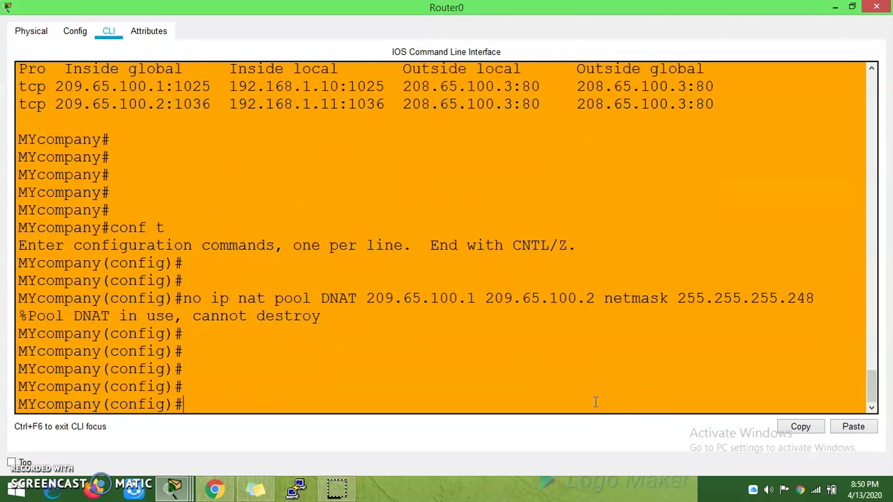
{"action": "key", "text": "Return"}
{"action": "key", "text": "Return"}
{"action": "key", "text": "Return"}
{"action": "key", "text": "Return"}
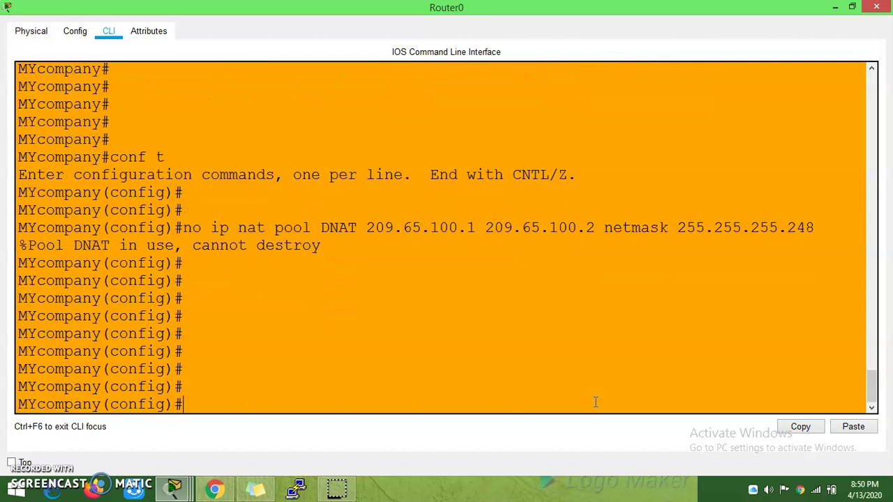
Run 'no ip nat inside source list ...'; it is refused as in use, cannot remove
{"action": "left_click_drag", "start_coordinate": [874, 373], "coordinate": [866, 326]}
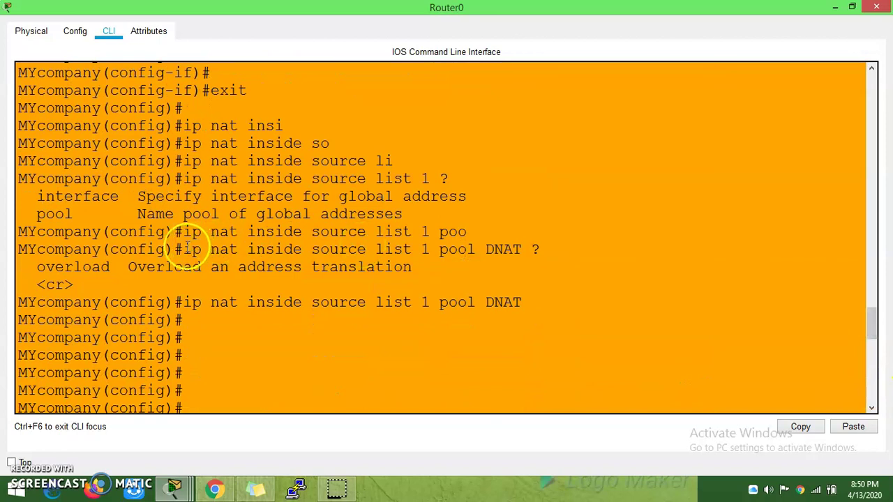
{"action": "left_click_drag", "start_coordinate": [183, 249], "coordinate": [514, 251]}
{"action": "right_click", "coordinate": [513, 251]}
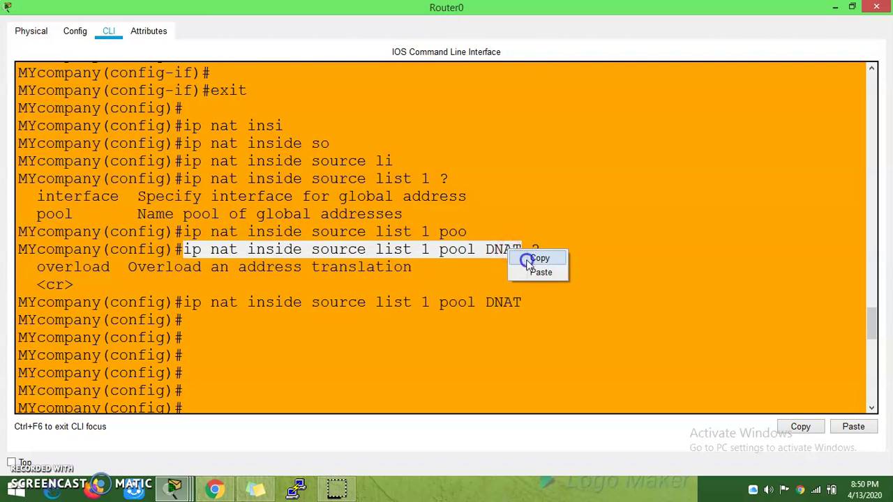
{"action": "left_click", "coordinate": [530, 261]}
{"action": "left_click_drag", "start_coordinate": [872, 319], "coordinate": [862, 421]}
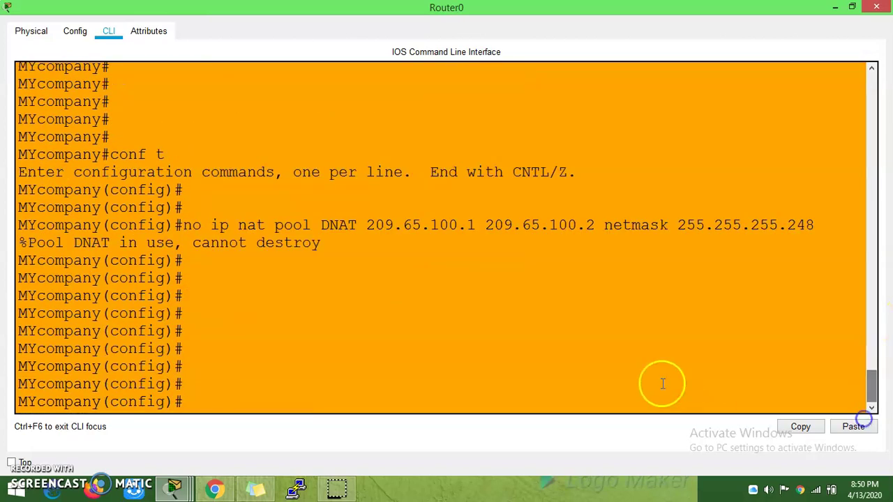
{"action": "left_click", "coordinate": [626, 403]}
{"action": "type", "text": "no"}
{"action": "right_click", "coordinate": [625, 402]}
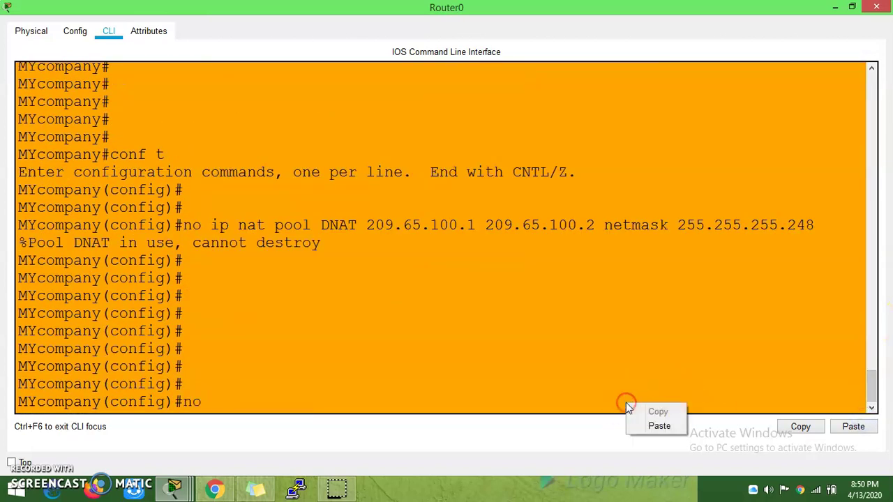
{"action": "left_click", "coordinate": [656, 424]}
{"action": "key", "text": "Return"}
{"action": "key", "text": "Return"}
{"action": "key", "text": "Return"}
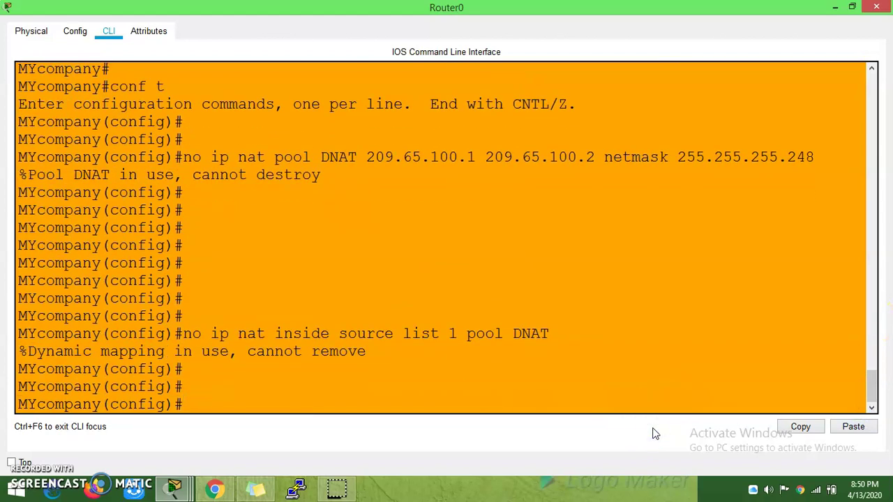
{"action": "key", "text": "Return"}
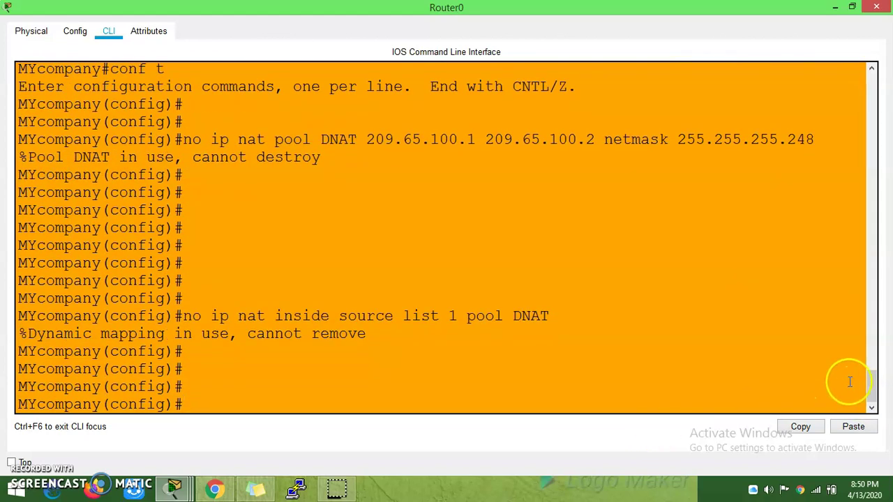
Copy the earlier 'ip nat pool DNAT' command line from the CLI history
{"action": "left_click_drag", "start_coordinate": [867, 385], "coordinate": [839, 395]}
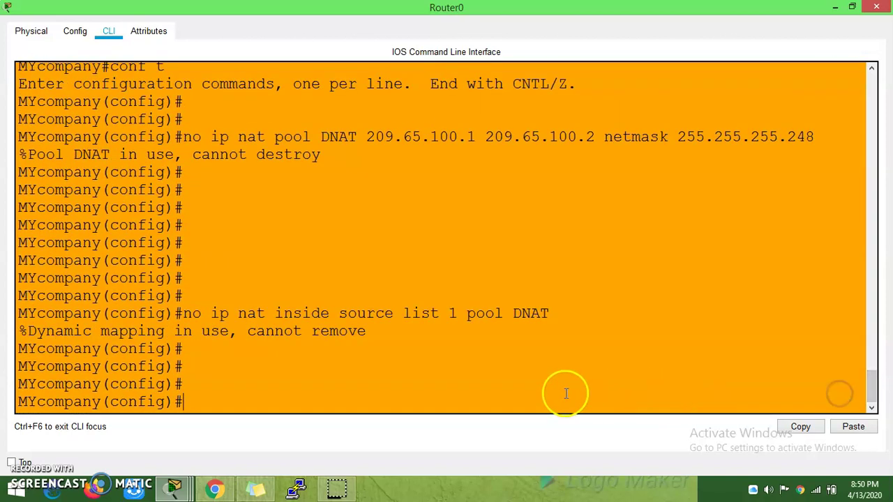
{"action": "left_click", "coordinate": [529, 401]}
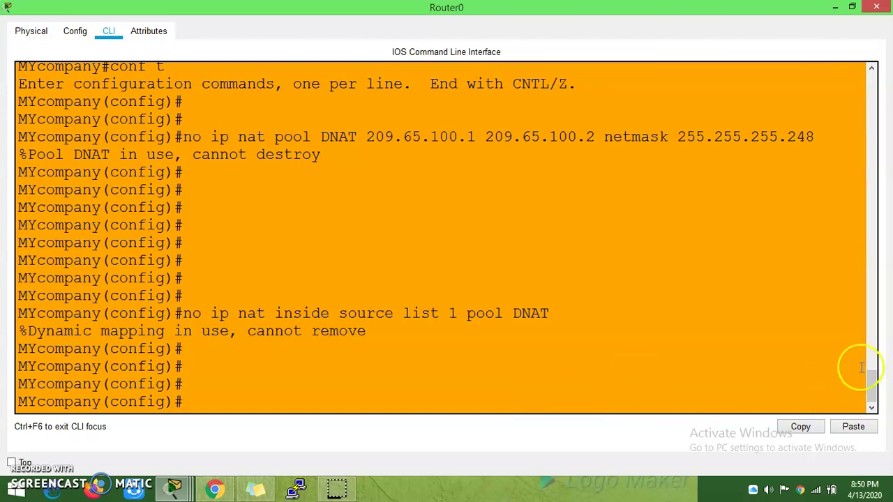
{"action": "left_click_drag", "start_coordinate": [872, 383], "coordinate": [872, 235]}
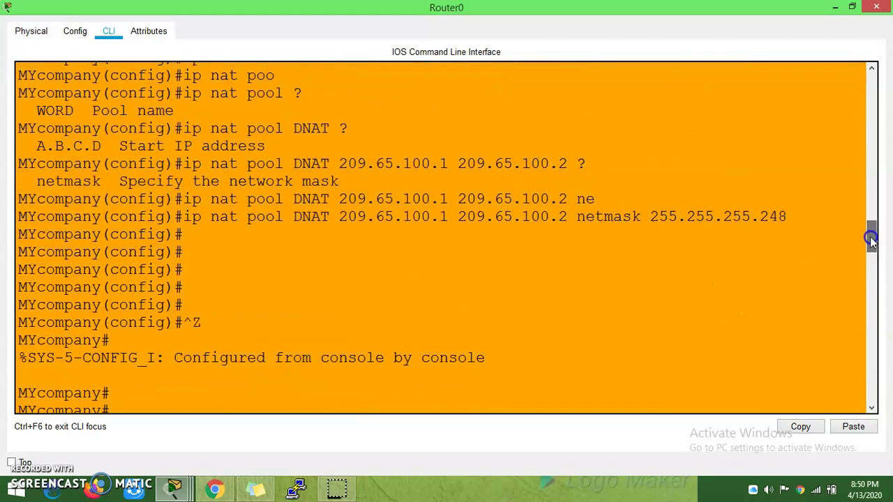
{"action": "left_click_drag", "start_coordinate": [186, 216], "coordinate": [766, 216]}
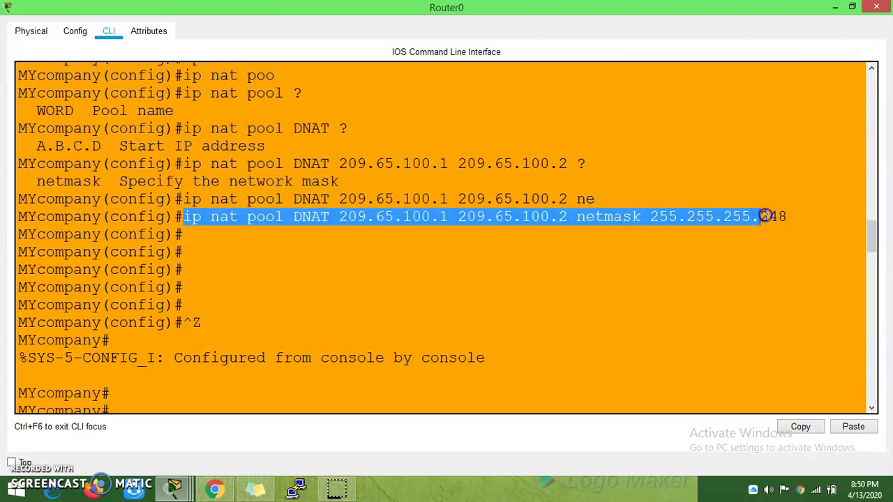
{"action": "right_click", "coordinate": [785, 214]}
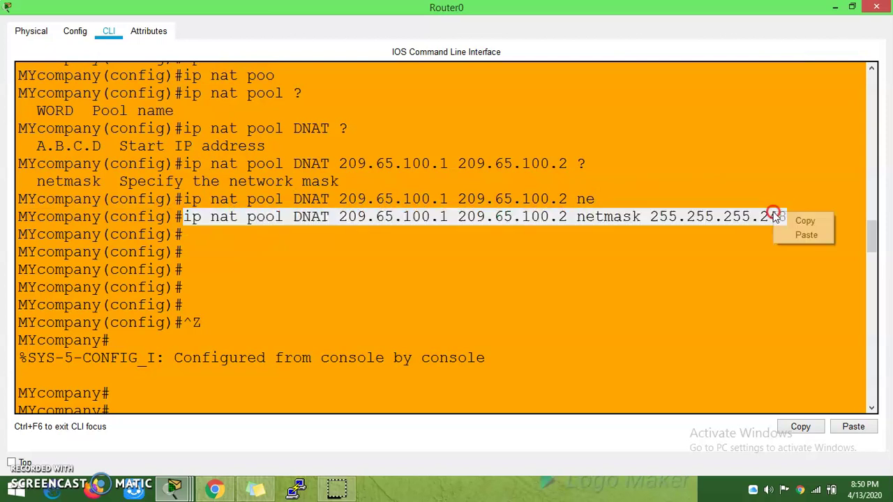
{"action": "left_click", "coordinate": [802, 222]}
Re-enter the pool command ending at 209.65.100.3, apply it, and exit with Ctrl+Z
{"action": "left_click_drag", "start_coordinate": [871, 247], "coordinate": [862, 413]}
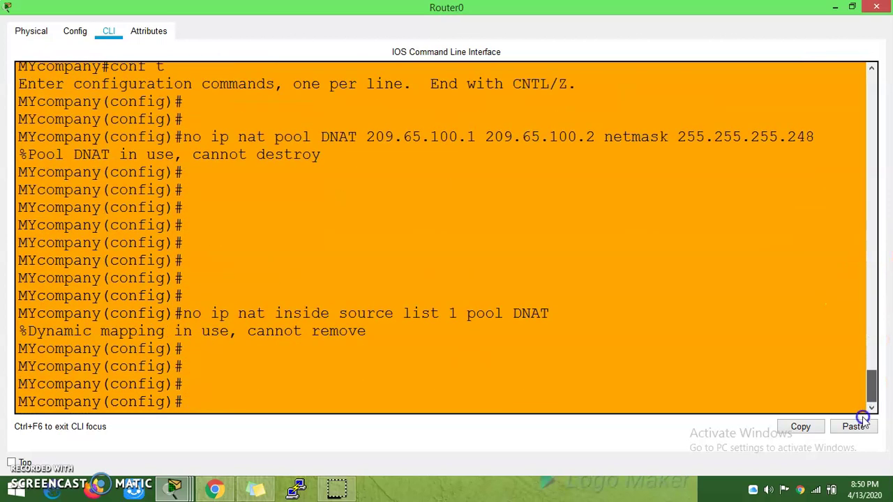
{"action": "right_click", "coordinate": [743, 401]}
{"action": "left_click", "coordinate": [776, 424]}
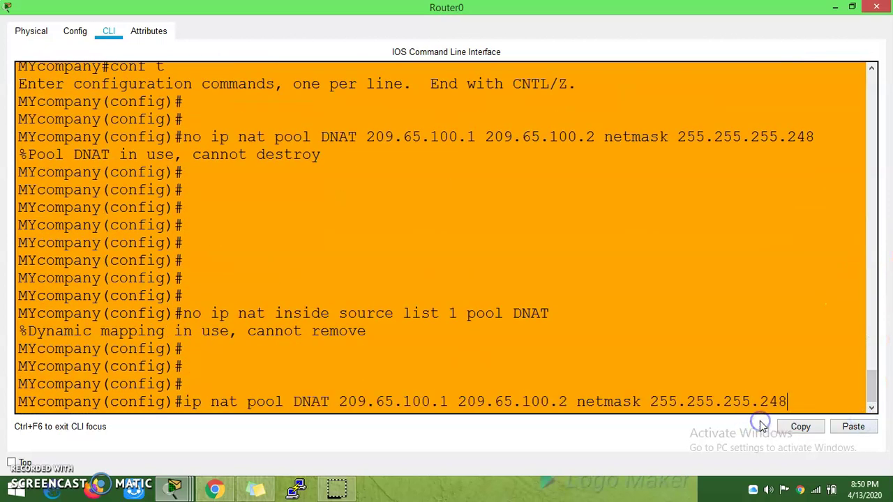
{"action": "left_click", "coordinate": [569, 402]}
{"action": "key", "text": "BackSpace"}
{"action": "type", "text": "3"}
{"action": "key", "text": "Return"}
{"action": "key", "text": "Return"}
{"action": "key", "text": "Return"}
{"action": "key", "text": "Return"}
{"action": "key", "text": "Return"}
{"action": "key", "text": "Return"}
{"action": "key", "text": "ctrl+z"}
{"action": "key", "text": "Return"}
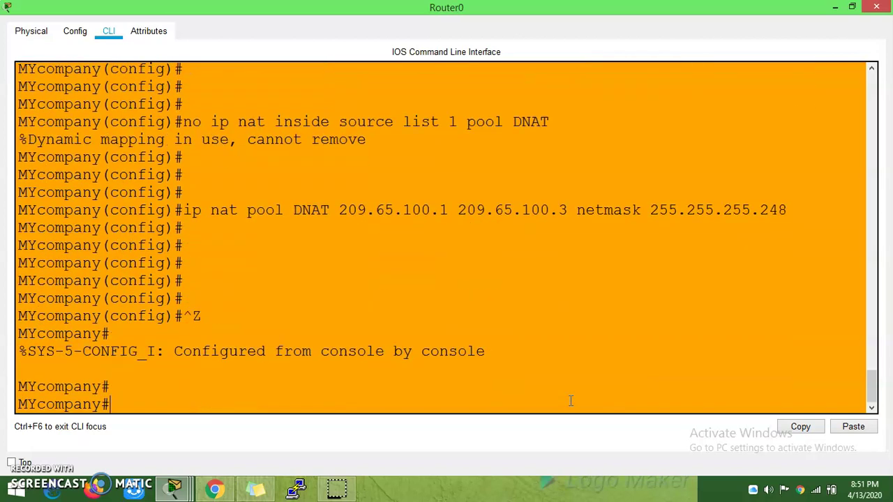
Run 'sh run' and page down to the ip nat pool DNAT 209.65.100.1–209.65.100.3 line
{"action": "key", "text": "Return"}
{"action": "key", "text": "Return"}
{"action": "key", "text": "Return"}
{"action": "key", "text": "Return"}
{"action": "type", "text": "sh run"}
{"action": "key", "text": "Return"}
{"action": "key", "text": "Return"}
{"action": "key", "text": "Return"}
{"action": "key", "text": "Return"}
{"action": "key", "text": "Return"}
{"action": "key", "text": "Return"}
{"action": "key", "text": "Return"}
{"action": "key", "text": "Return"}
{"action": "key", "text": "Return"}
{"action": "key", "text": "Return"}
{"action": "key", "text": "Return"}
{"action": "key", "text": "Return"}
{"action": "key", "text": "Return"}
{"action": "key", "text": "Return"}
{"action": "key", "text": "Return"}
{"action": "key", "text": "Return"}
{"action": "key", "text": "Return"}
{"action": "key", "text": "Return"}
{"action": "key", "text": "Return"}
{"action": "key", "text": "Return"}
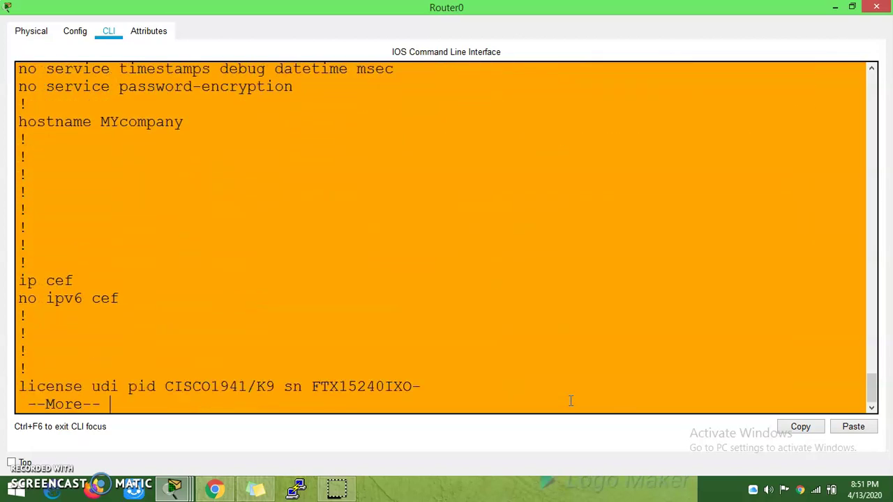
{"action": "key", "text": "Return"}
{"action": "key", "text": "Return"}
{"action": "key", "text": "Return"}
{"action": "key", "text": "Return"}
{"action": "key", "text": "Return"}
{"action": "key", "text": "Return"}
{"action": "key", "text": "Return"}
{"action": "key", "text": "Return"}
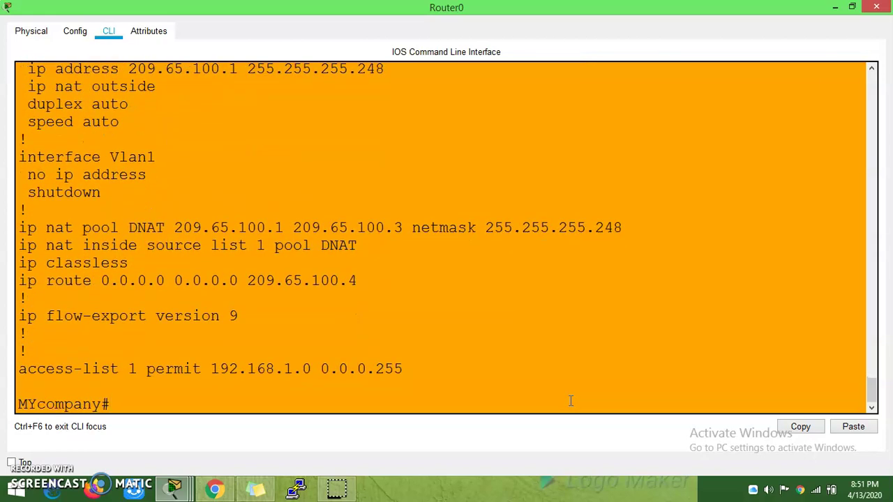
Run 'clear ip nat translation *' and confirm 'show ip nat translations' is empty
{"action": "left_click", "coordinate": [303, 400]}
{"action": "type", "text": "clear ip n"}
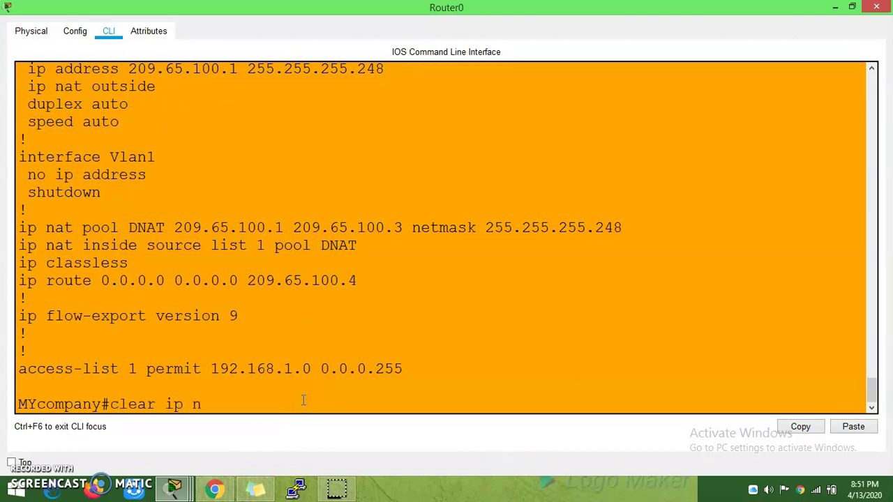
{"action": "type", "text": "at tran"}
{"action": "key", "text": "Tab"}
{"action": "key", "text": "Return"}
{"action": "key", "text": "Return"}
{"action": "key", "text": "Return"}
{"action": "key", "text": "Return"}
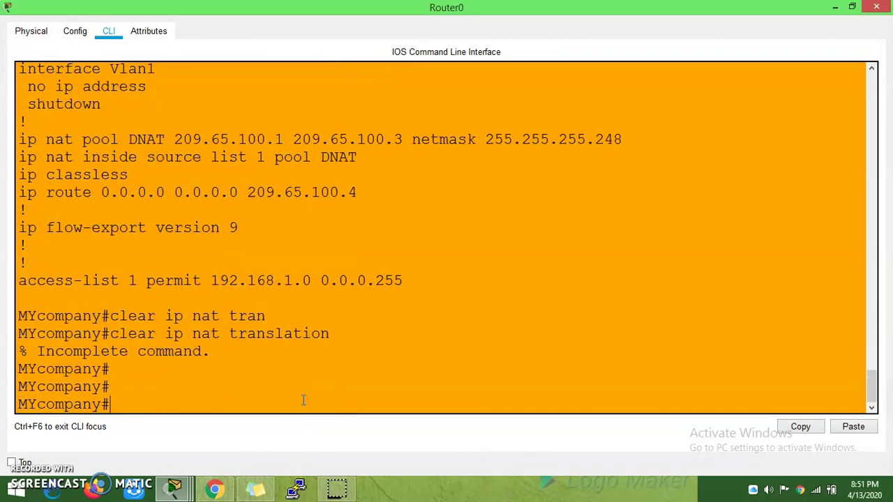
{"action": "key", "text": "Up"}
{"action": "type", "text": "?"}
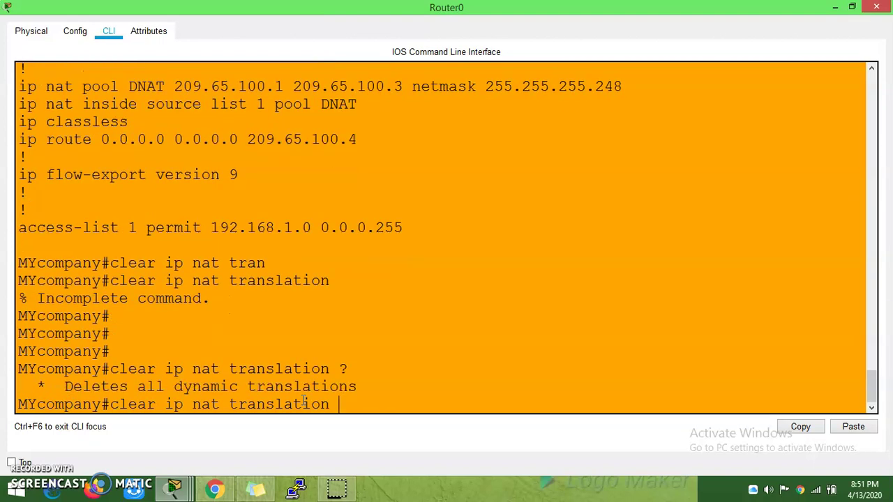
{"action": "key", "text": "Return"}
{"action": "key", "text": "Return"}
{"action": "key", "text": "Return"}
{"action": "key", "text": "Return"}
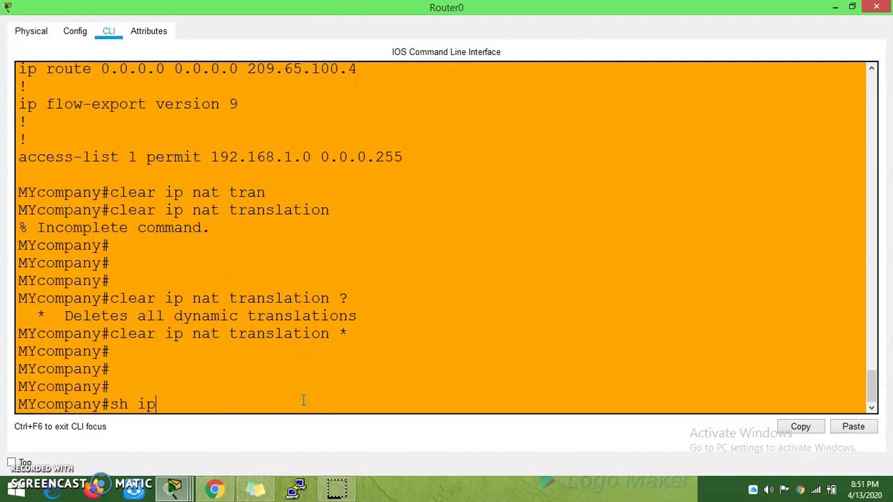
{"action": "type", "text": "sh ip nat tra"}
{"action": "key", "text": "Tab"}
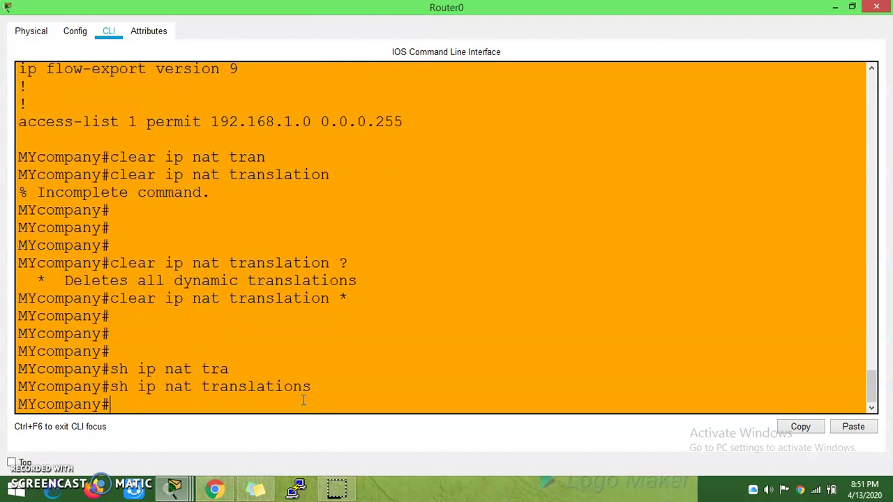
{"action": "key", "text": "Return"}
{"action": "key", "text": "Return"}
{"action": "key", "text": "Return"}
{"action": "key", "text": "Return"}
{"action": "key", "text": "Return"}
Rerun PC2's ping to 208.65.100.3, which now gets replies
{"action": "mouse_move", "coordinate": [176, 487]}
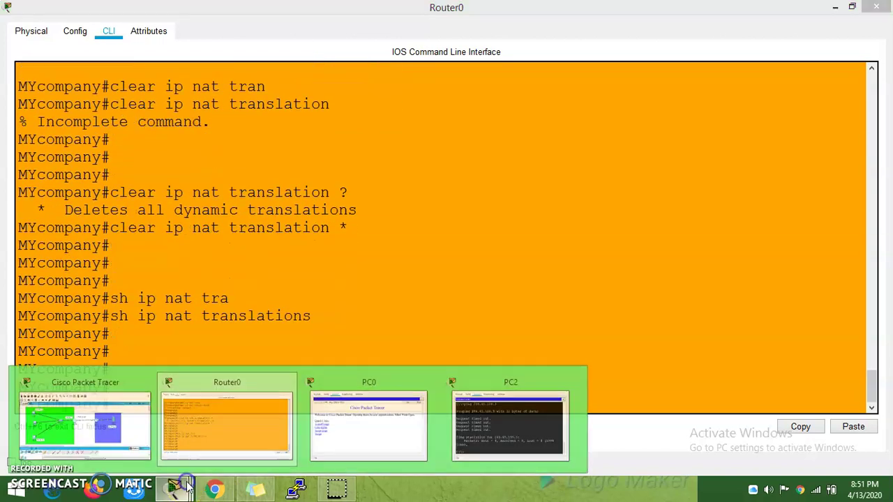
{"action": "mouse_move", "coordinate": [322, 420]}
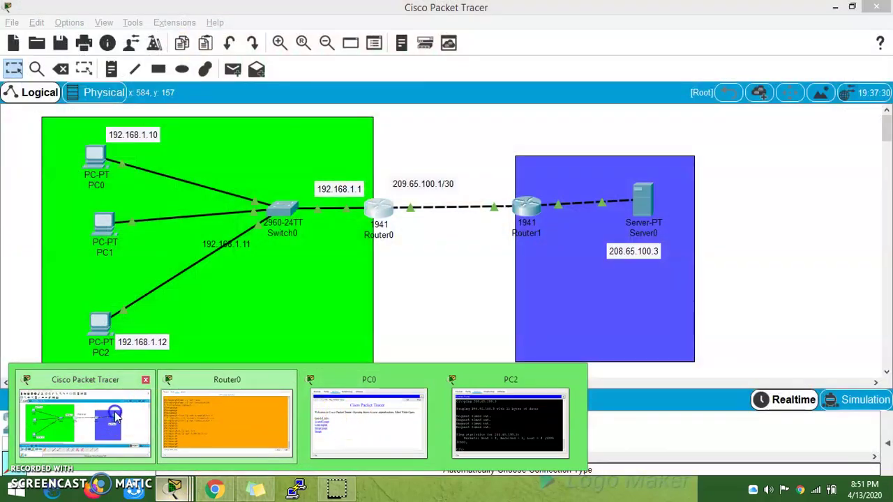
{"action": "left_click", "coordinate": [84, 422]}
{"action": "left_click", "coordinate": [104, 321]}
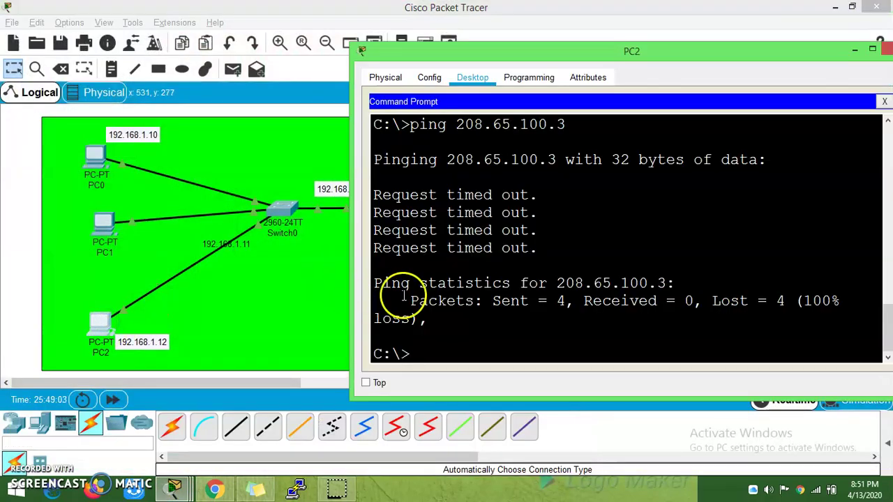
{"action": "left_click", "coordinate": [450, 327]}
{"action": "key", "text": "Up"}
{"action": "key", "text": "Return"}
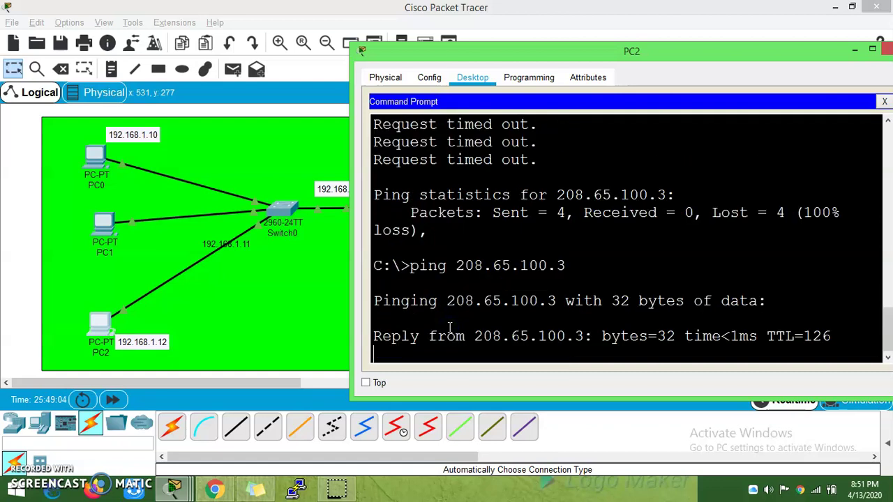
Load the server page at 208.65.100.3 in PC2's web browser
{"action": "left_click", "coordinate": [884, 102]}
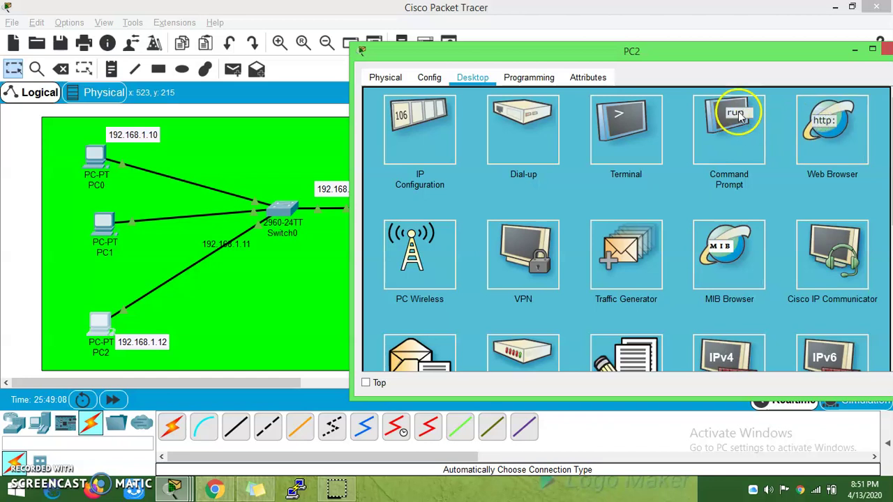
{"action": "left_click", "coordinate": [829, 120]}
{"action": "left_click", "coordinate": [621, 114]}
{"action": "type", "text": "2"}
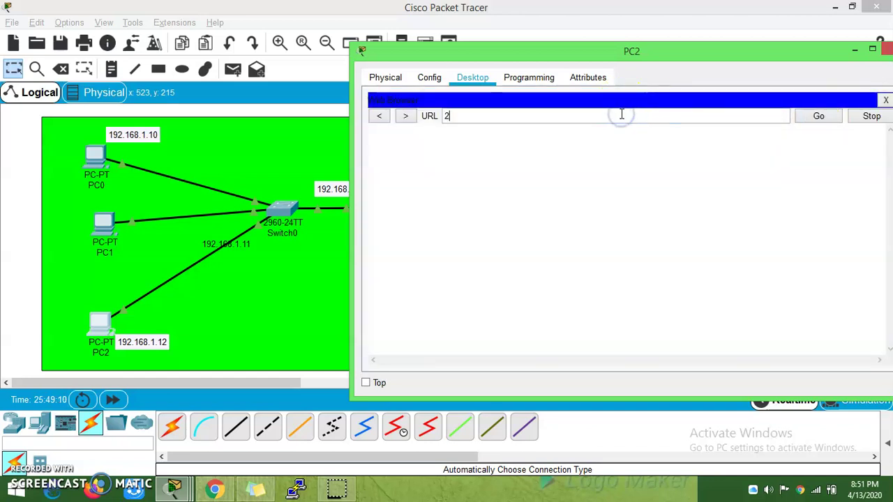
{"action": "type", "text": "08.65.100.3"}
{"action": "key", "text": "Return"}
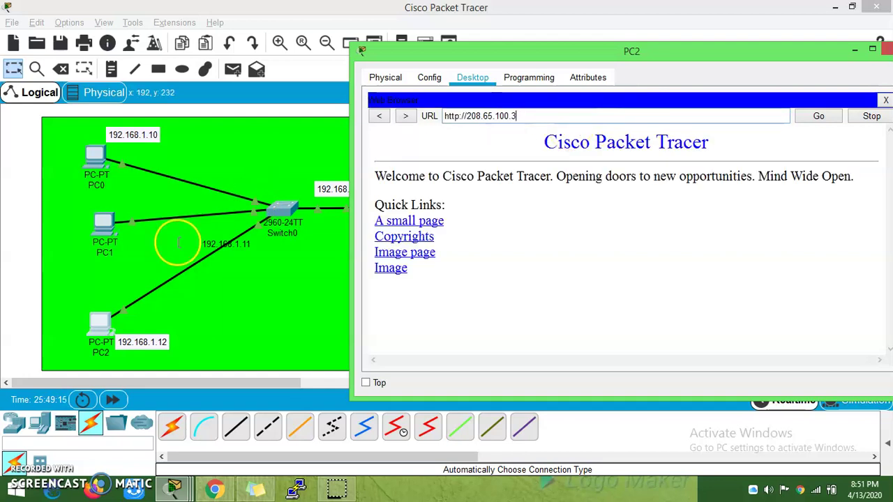
Open PC1's web browser and load 208.65.100.3
{"action": "left_click", "coordinate": [85, 217]}
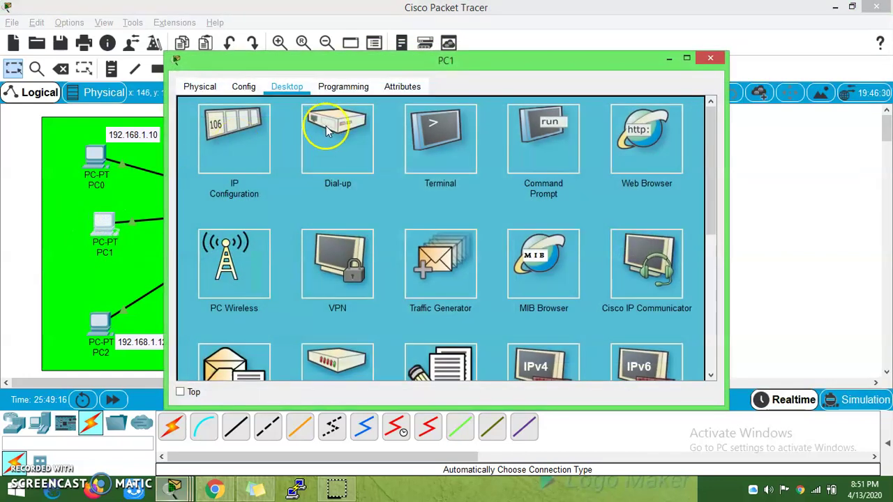
{"action": "left_click", "coordinate": [635, 132]}
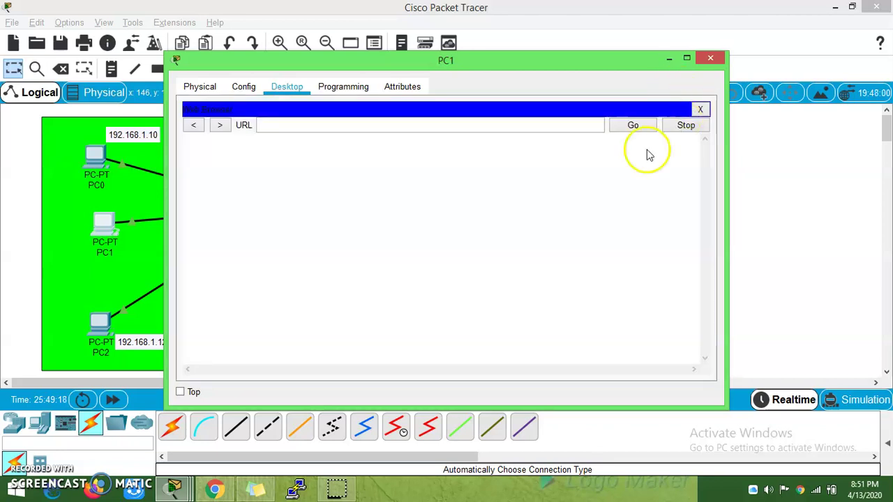
{"action": "left_click", "coordinate": [593, 126]}
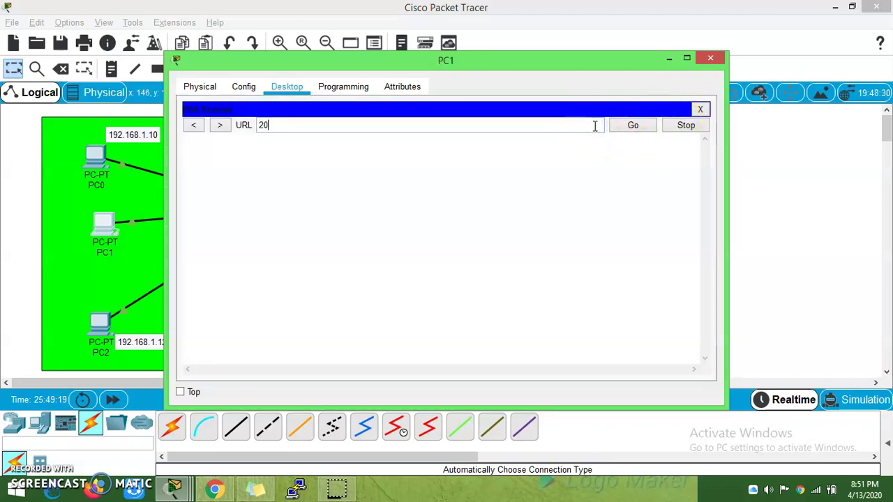
{"action": "type", "text": "208.65.100.3"}
{"action": "key", "text": "Return"}
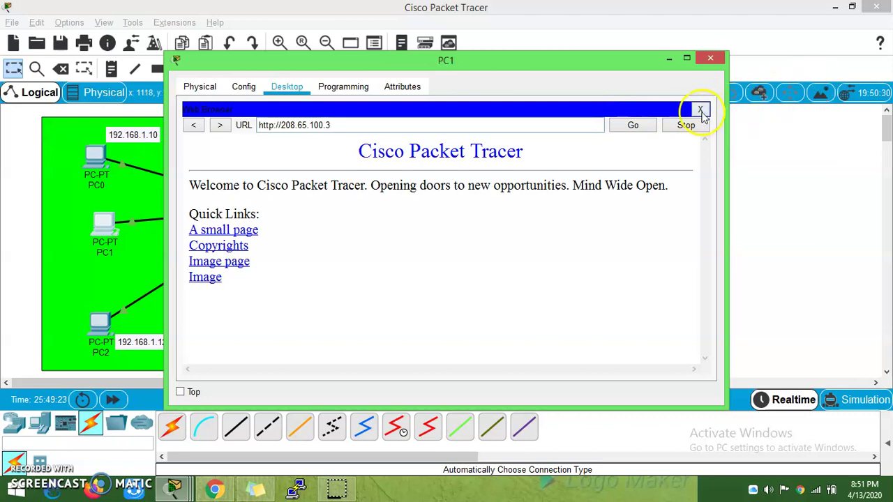
Reload the server page on PC0, then bring Router0's CLI back to front
{"action": "left_click", "coordinate": [94, 153]}
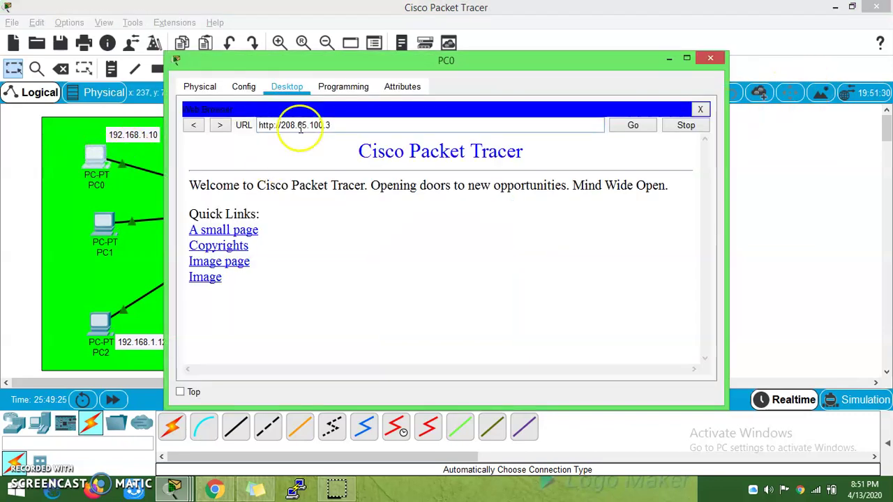
{"action": "left_click", "coordinate": [337, 125]}
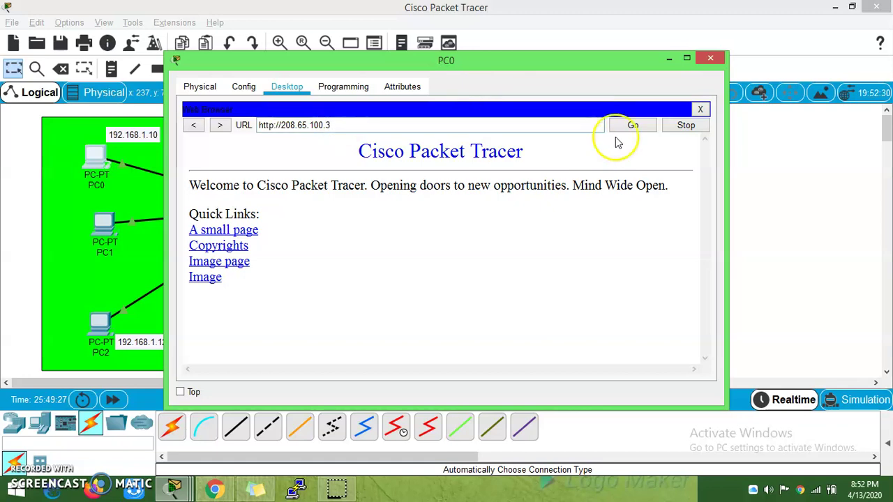
{"action": "left_click", "coordinate": [633, 125]}
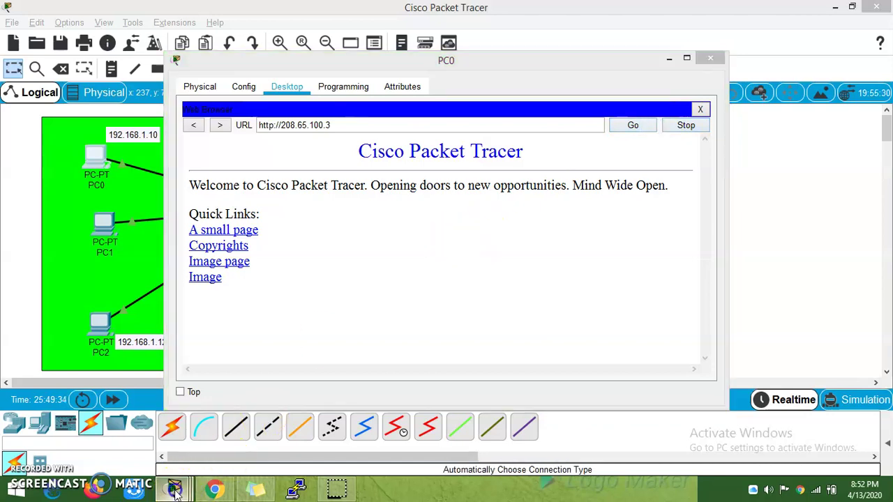
{"action": "mouse_move", "coordinate": [175, 488]}
{"action": "left_click", "coordinate": [243, 420]}
Run 'show ip nat translations' in Router0's CLI to list the NAT table
{"action": "left_click", "coordinate": [360, 316]}
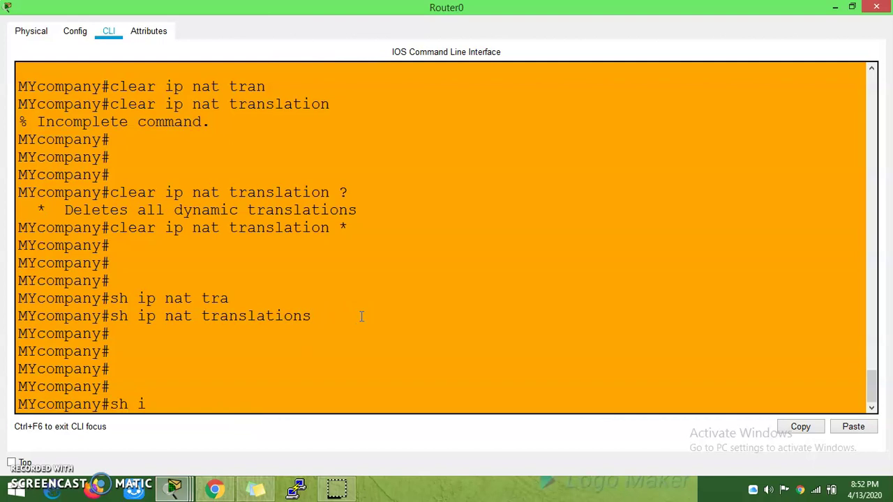
{"action": "type", "text": "sh ip nat tran"}
{"action": "key", "text": "Tab"}
{"action": "key", "text": "Return"}
{"action": "key", "text": "Return"}
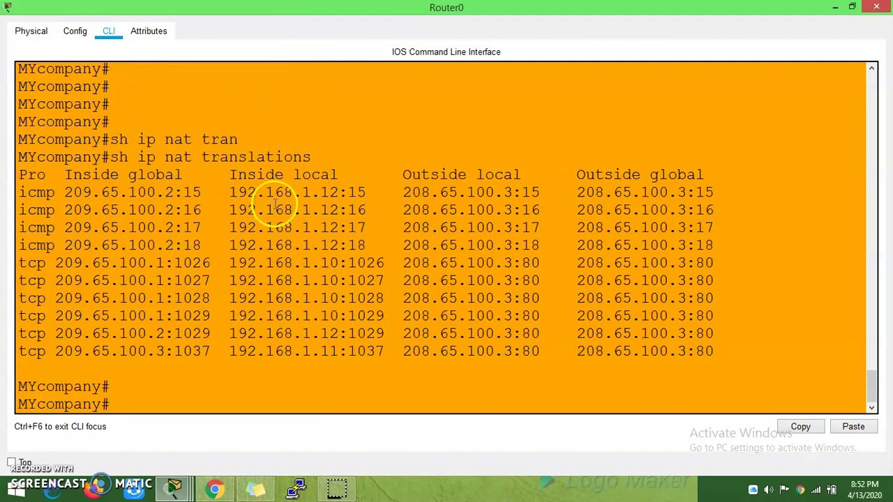
Highlight the icmp translations from 192.168.1.12 and PC0's tcp translations, then minimize the CLI
{"action": "left_click_drag", "start_coordinate": [130, 194], "coordinate": [258, 234]}
{"action": "left_click_drag", "start_coordinate": [35, 193], "coordinate": [205, 240]}
{"action": "left_click_drag", "start_coordinate": [29, 263], "coordinate": [704, 361]}
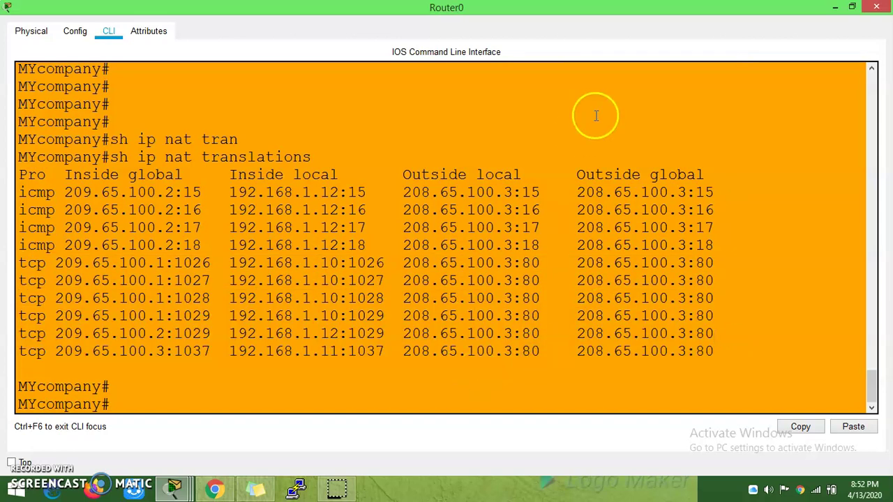
{"action": "left_click", "coordinate": [834, 6]}
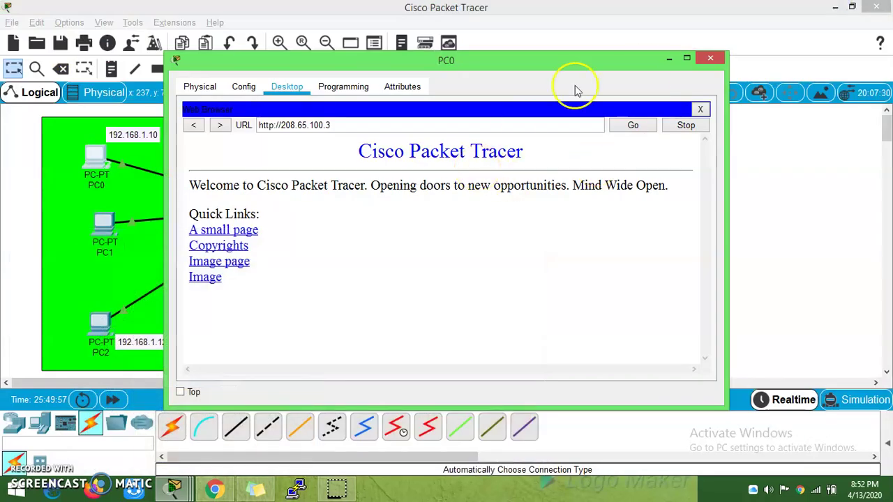
Place a new PC3 beside PC2 and cable it to Switch0 with automatic connection
{"action": "left_click", "coordinate": [710, 58]}
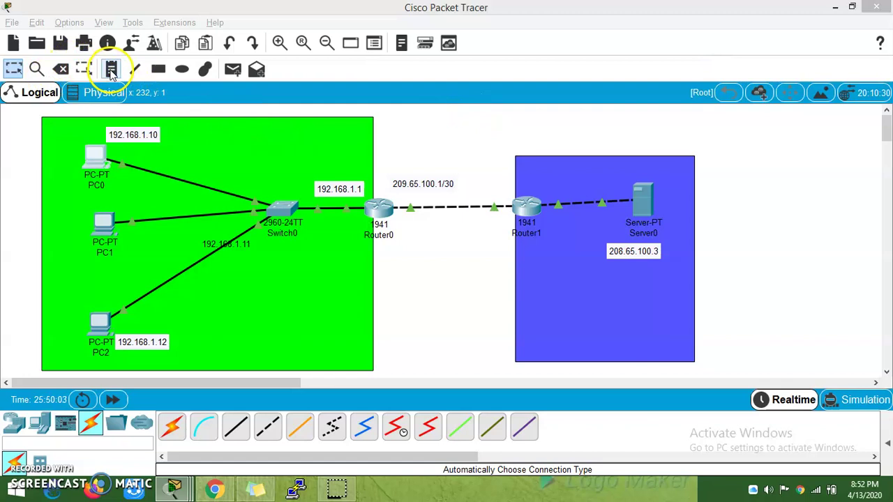
{"action": "left_click_drag", "start_coordinate": [40, 422], "coordinate": [195, 339]}
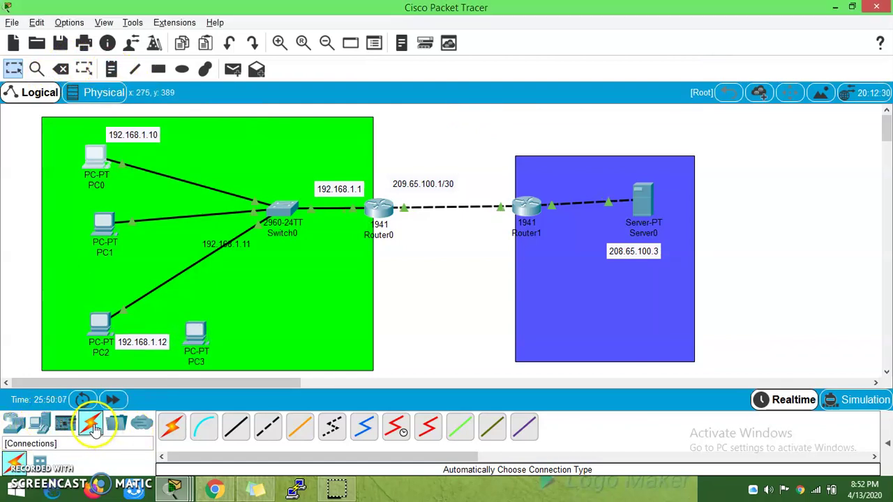
{"action": "left_click", "coordinate": [172, 427]}
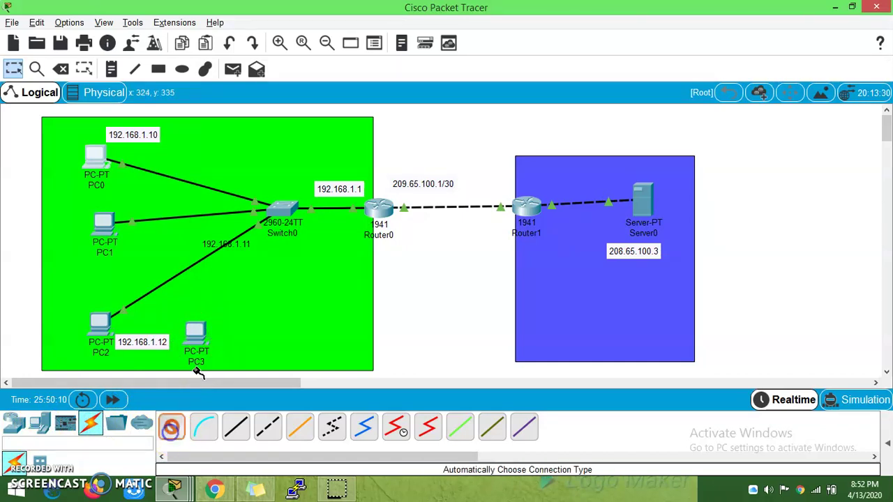
{"action": "left_click", "coordinate": [198, 333]}
{"action": "left_click", "coordinate": [286, 210]}
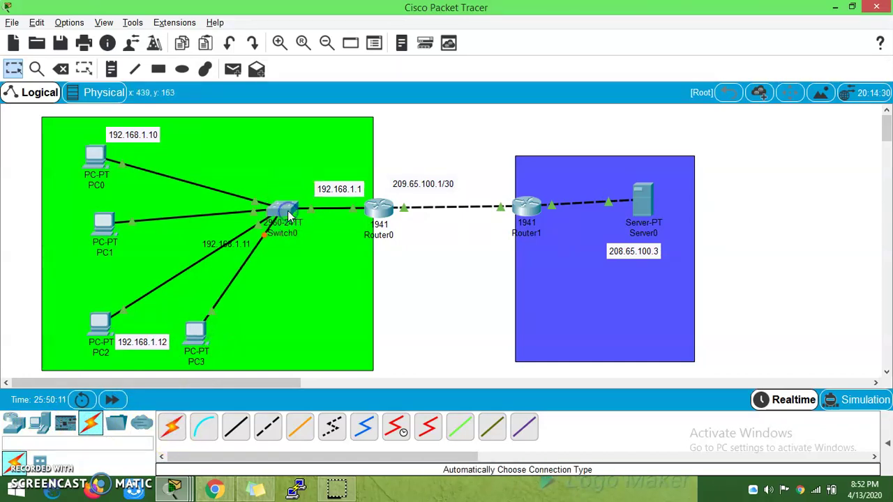
{"action": "left_click", "coordinate": [196, 330]}
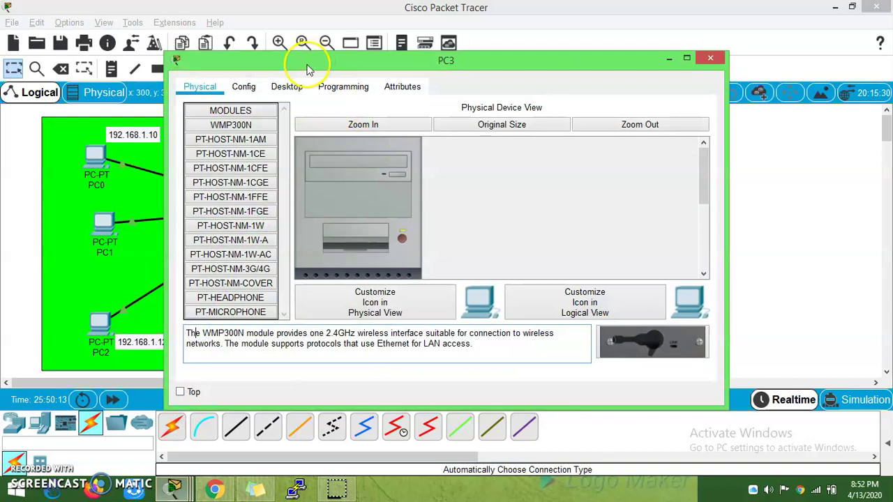
Configure PC3 with IP 192.168.1.14, mask 255.255.255.0 and gateway 192.168.1.1
{"action": "left_click", "coordinate": [290, 87]}
{"action": "left_click", "coordinate": [230, 127]}
{"action": "left_click", "coordinate": [370, 119]}
{"action": "type", "text": "1"}
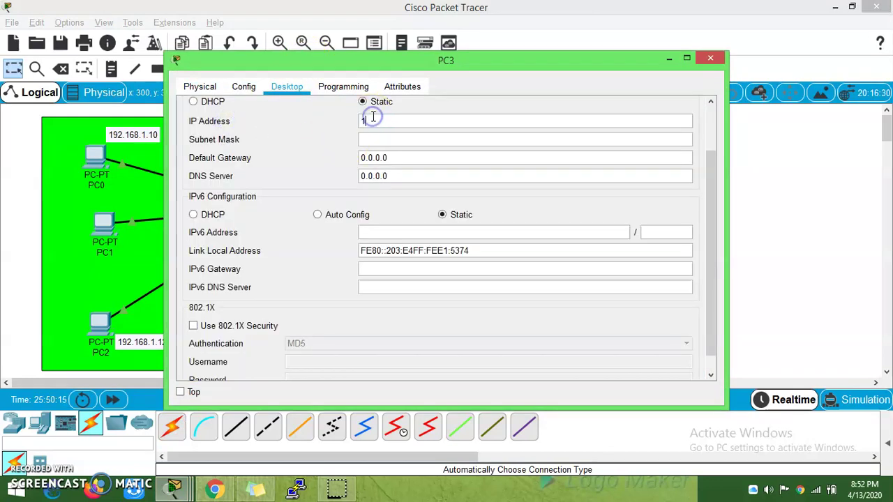
{"action": "type", "text": "92.168.1.14"}
{"action": "key", "text": "Tab"}
{"action": "key", "text": "Tab"}
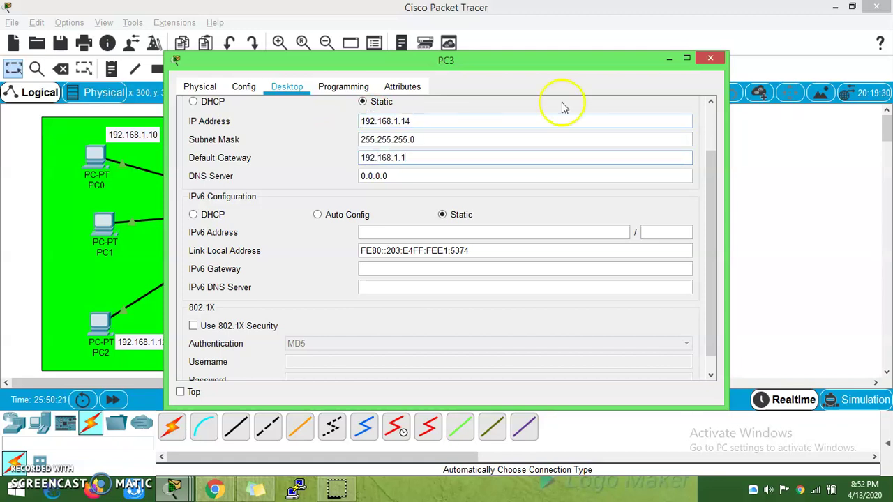
{"action": "left_click", "coordinate": [199, 86]}
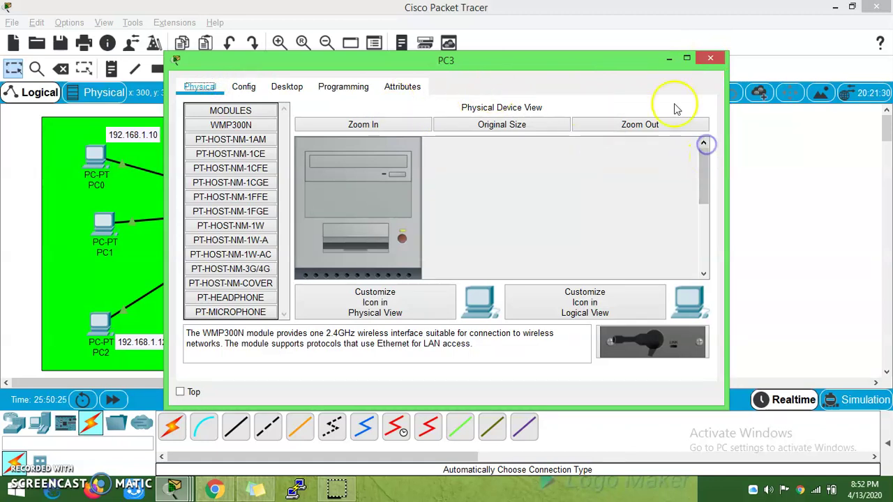
{"action": "left_click", "coordinate": [306, 89]}
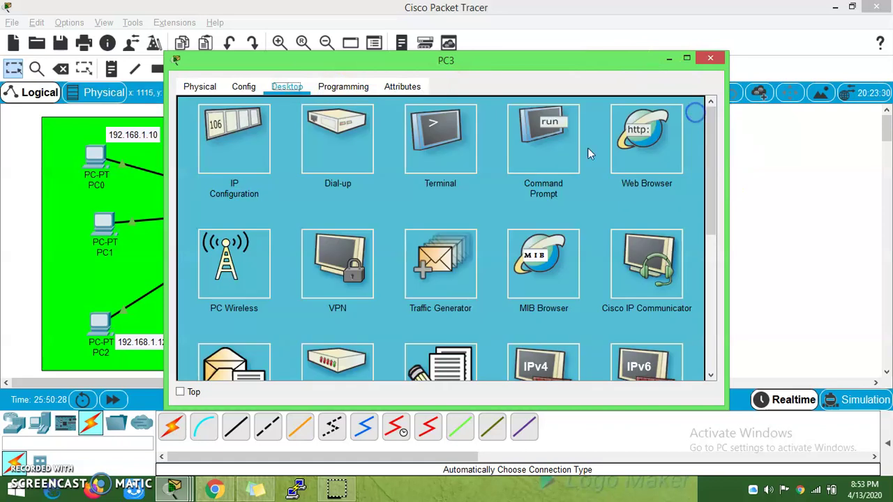
Ping 208.65.100.3 from PC3's Command Prompt, getting timeouts, then bring up Switch0
{"action": "left_click", "coordinate": [558, 150]}
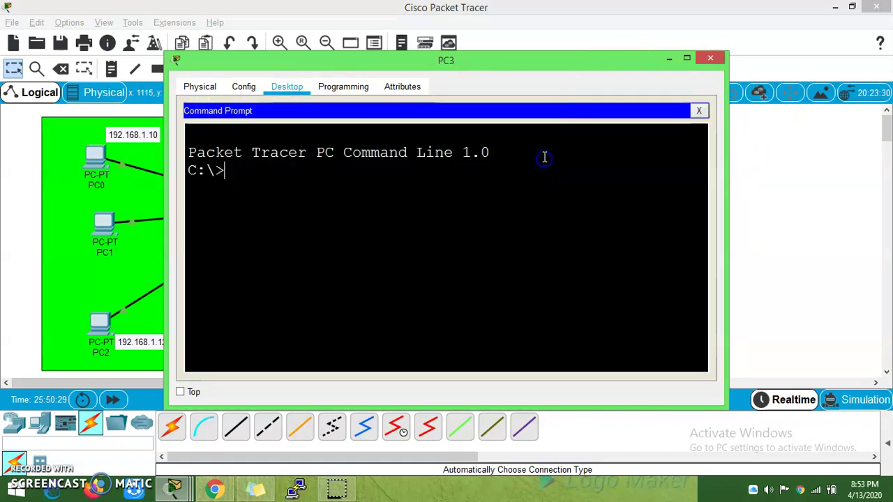
{"action": "left_click", "coordinate": [512, 207]}
{"action": "type", "text": "ping 20"}
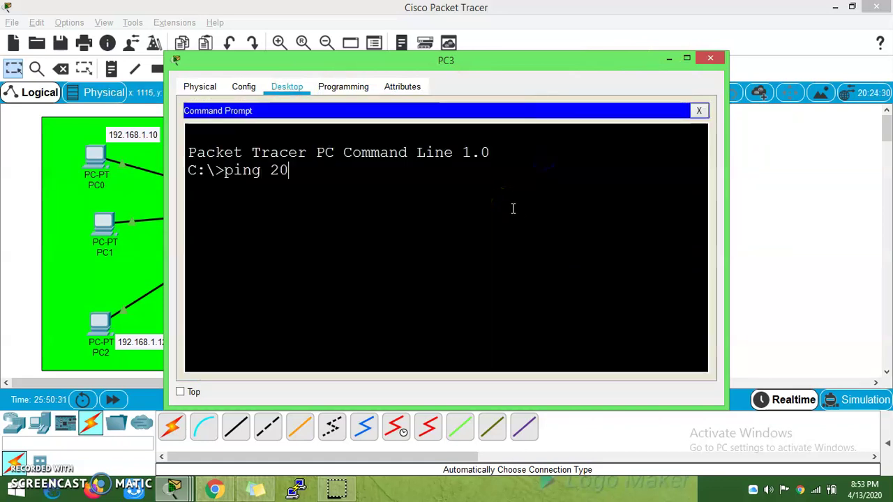
{"action": "type", "text": "8.65.100.3"}
{"action": "key", "text": "Return"}
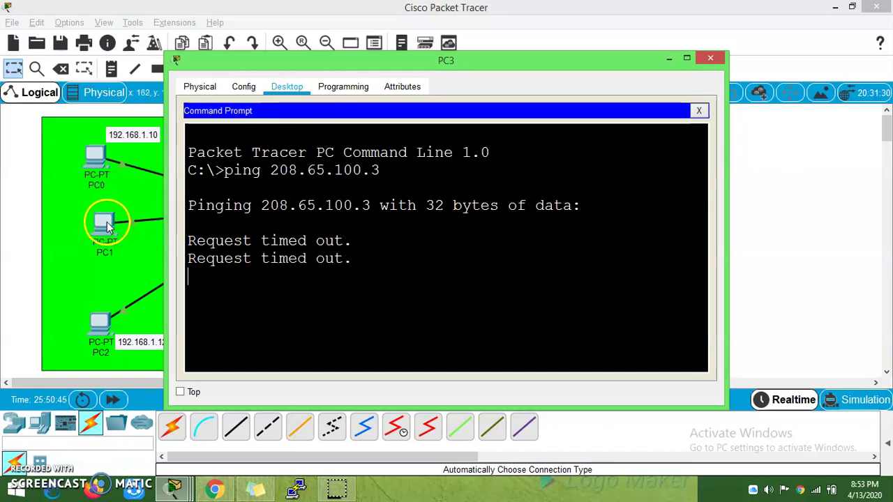
{"action": "left_click", "coordinate": [108, 255]}
{"action": "left_click", "coordinate": [288, 209]}
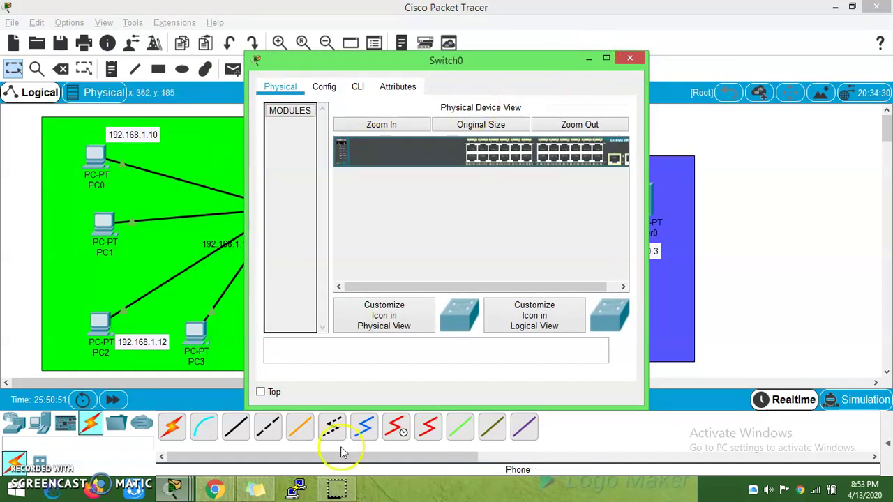
Minimize Switch0's window from the taskbar to reveal the topology with PC3 connected
{"action": "left_click", "coordinate": [336, 488]}
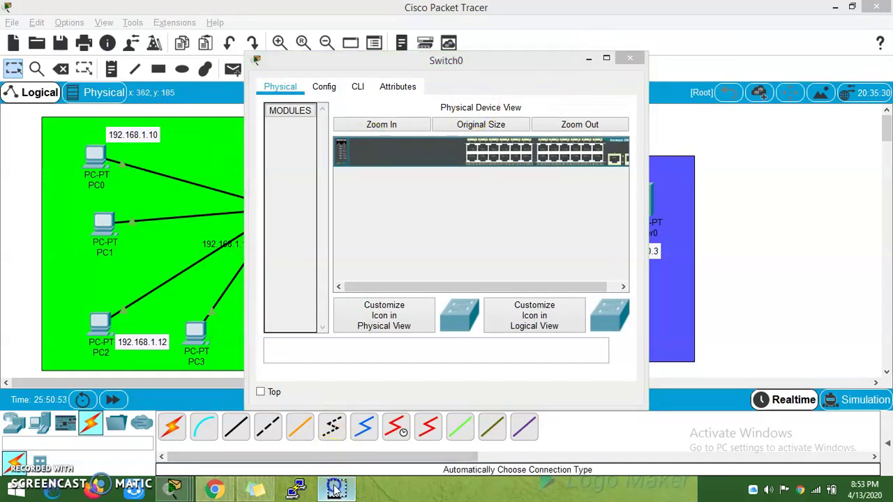
{"action": "left_click", "coordinate": [335, 488]}
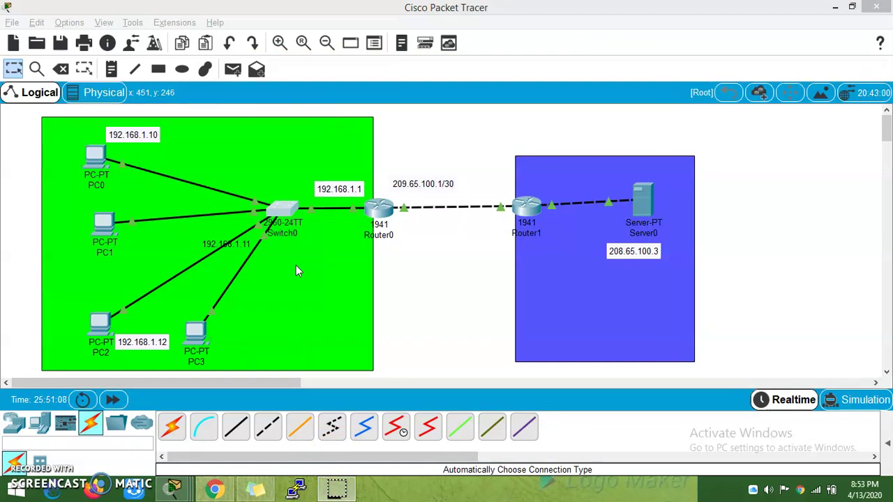